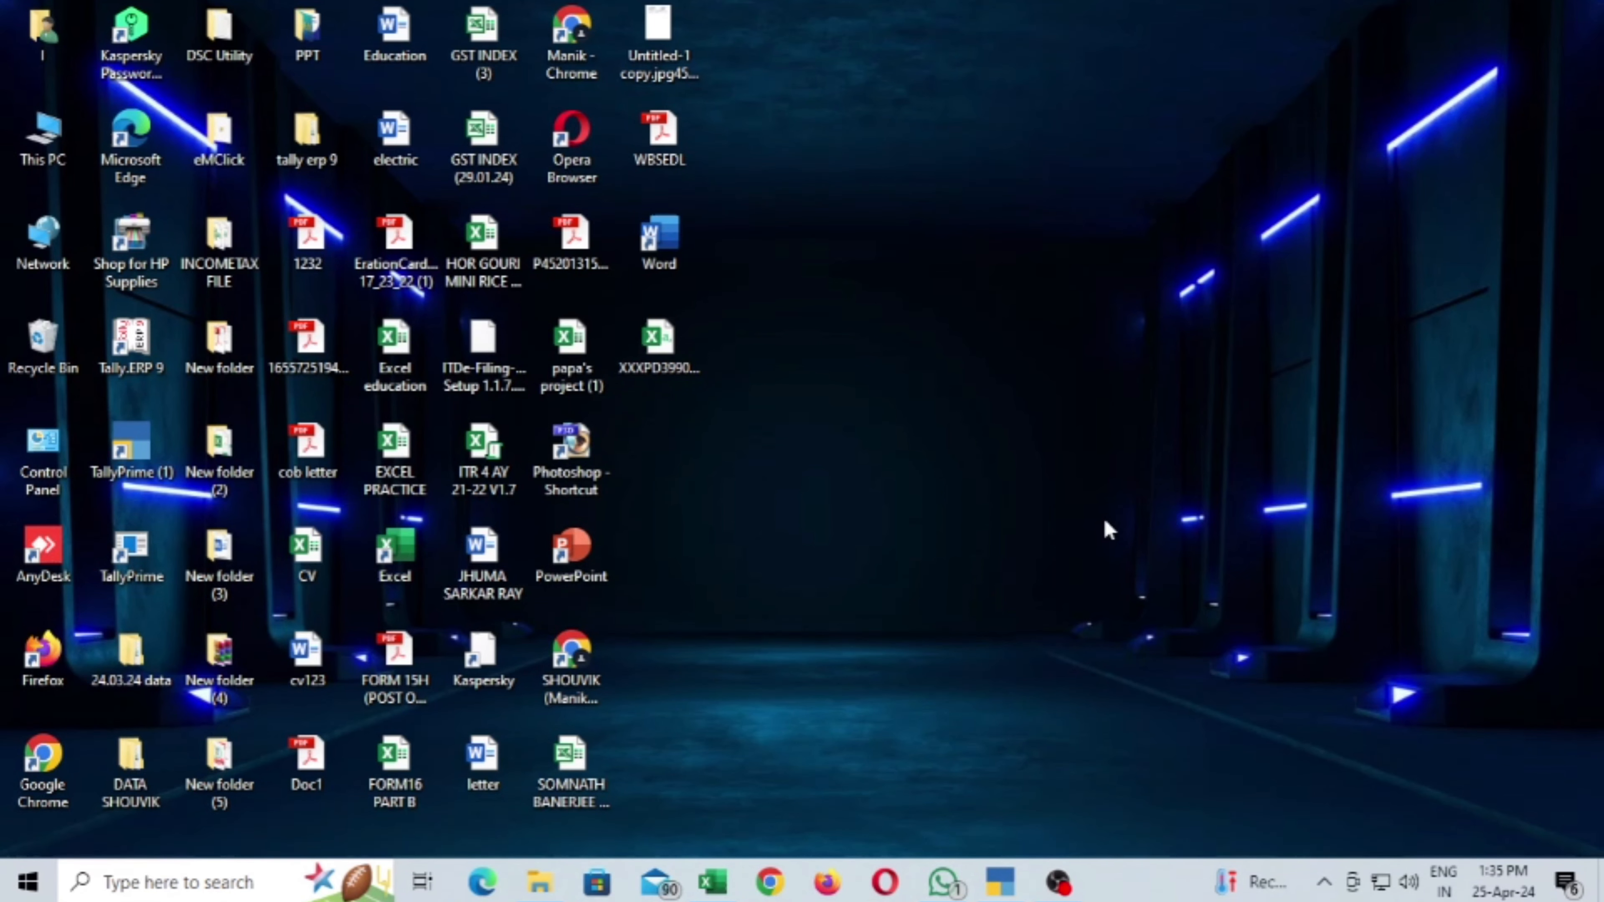
# Step: Switch to TallyPrime and open a blank ledger creation form from the accounting masters
pyautogui.click(1006, 892)
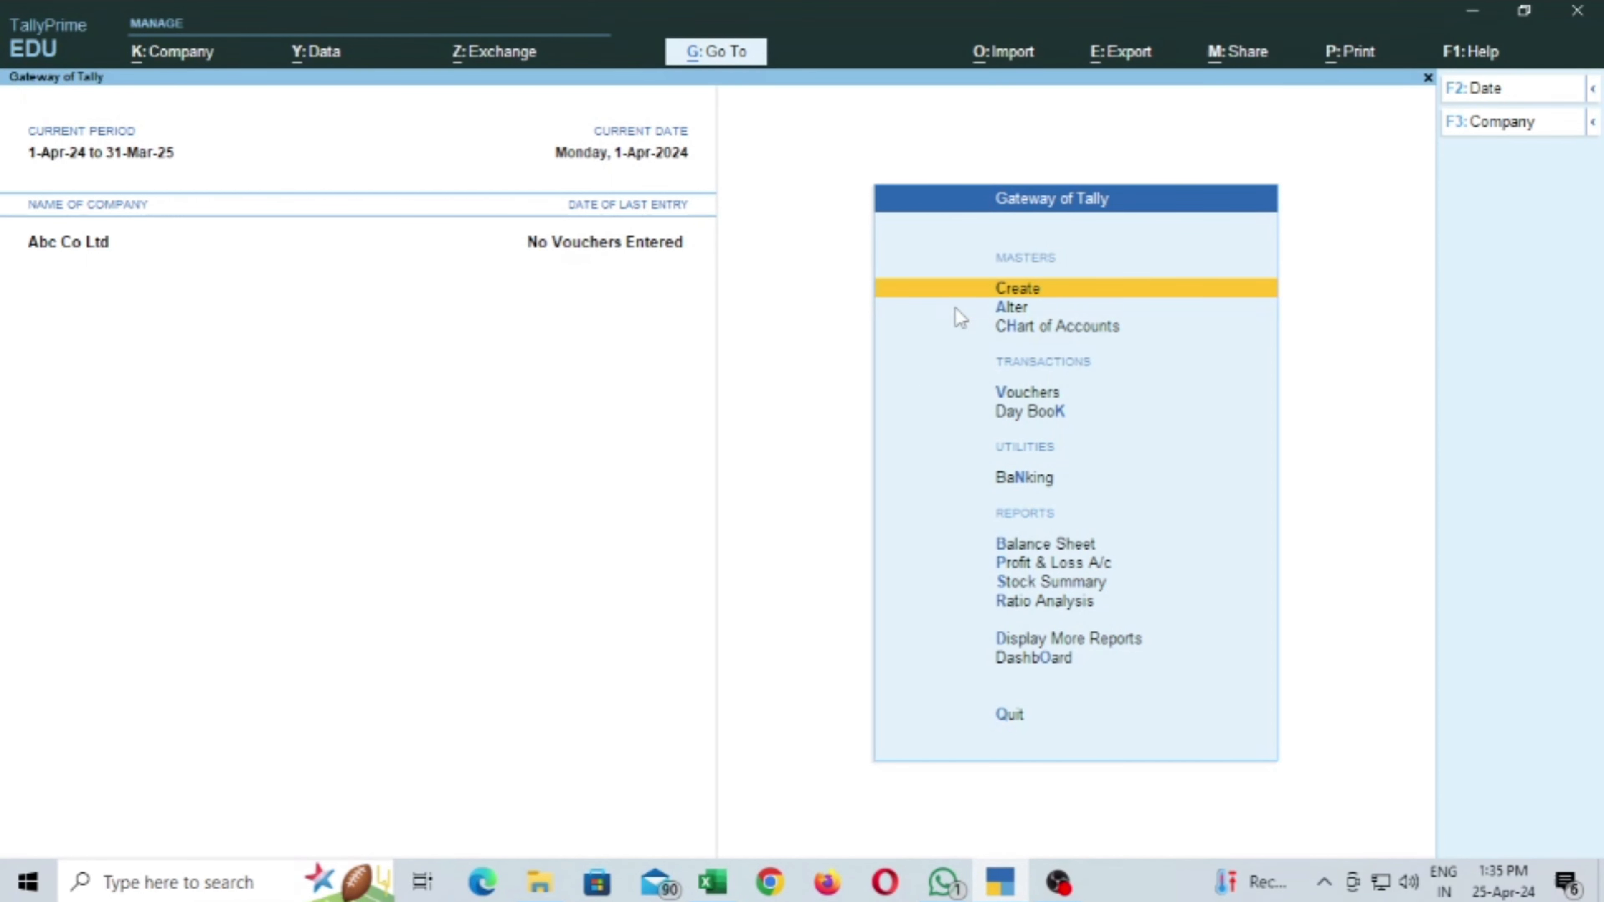
pyautogui.click(1027, 289)
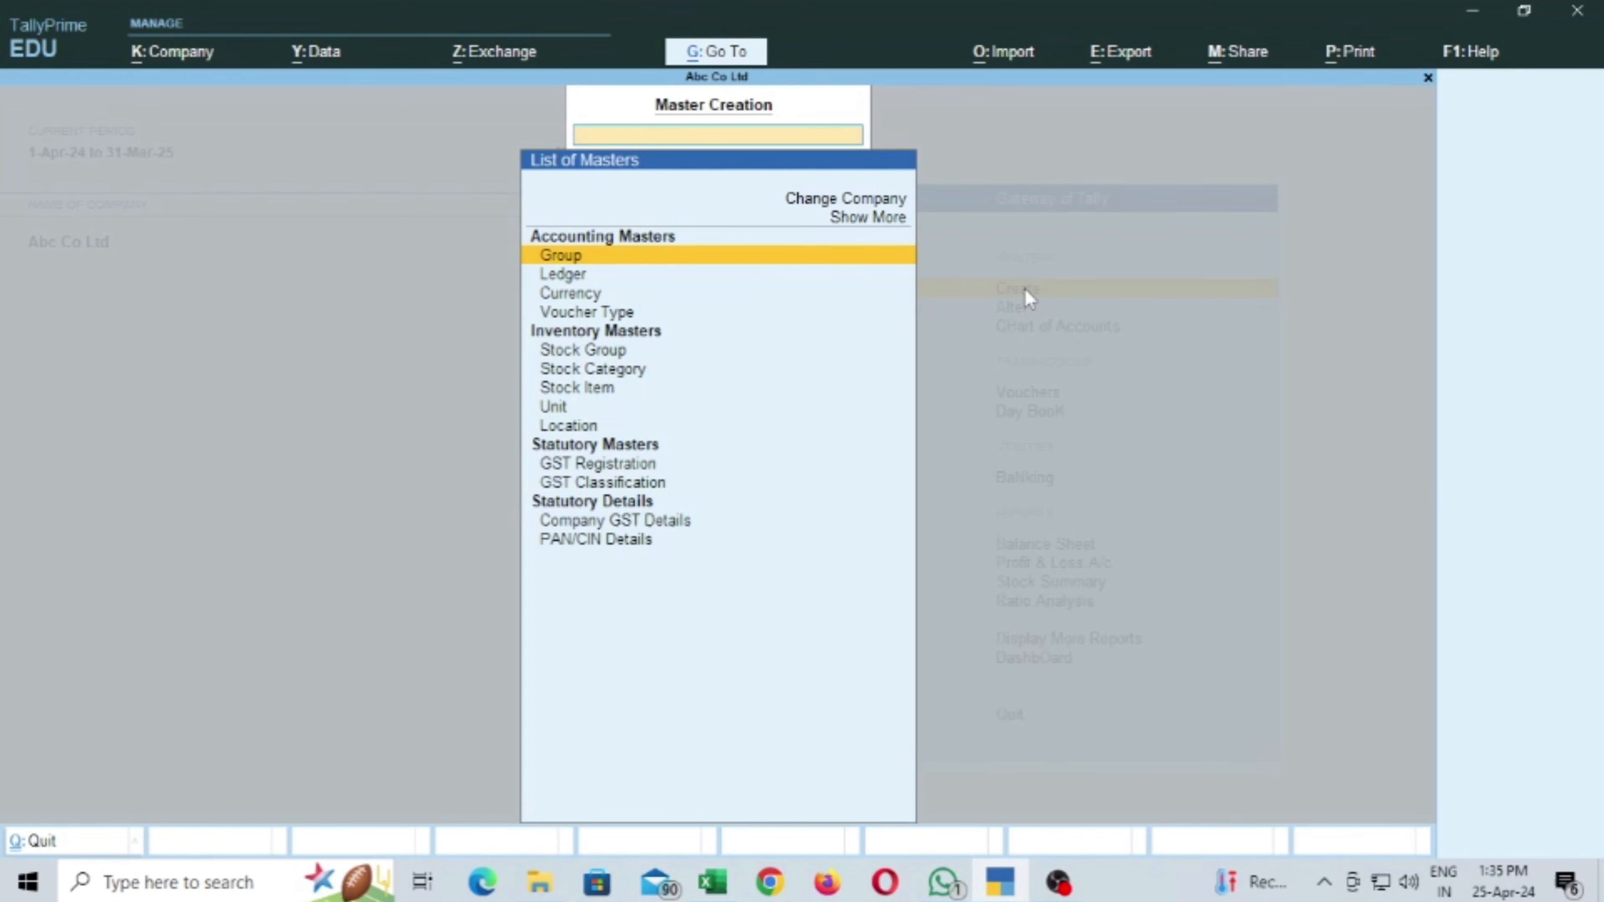
pyautogui.press('Down')
pyautogui.press('Return')
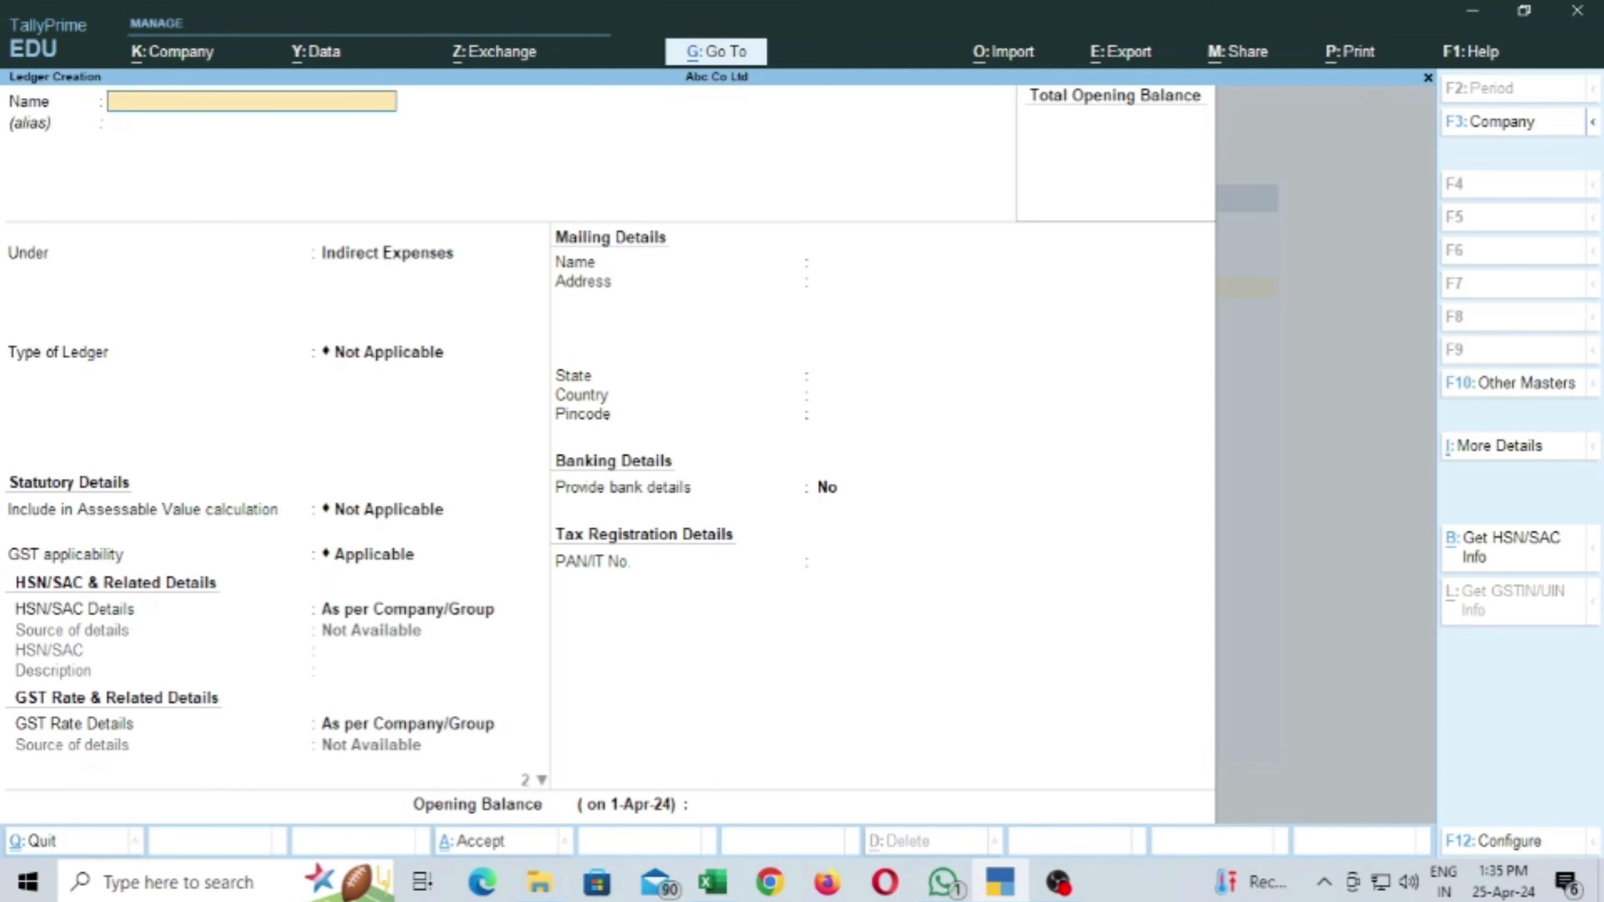
# Step: Switch to the FINAL ACCOUNT workbook in Excel and examine the ledger table's column headings and the HEADES entries on Sheet4
pyautogui.click(711, 885)
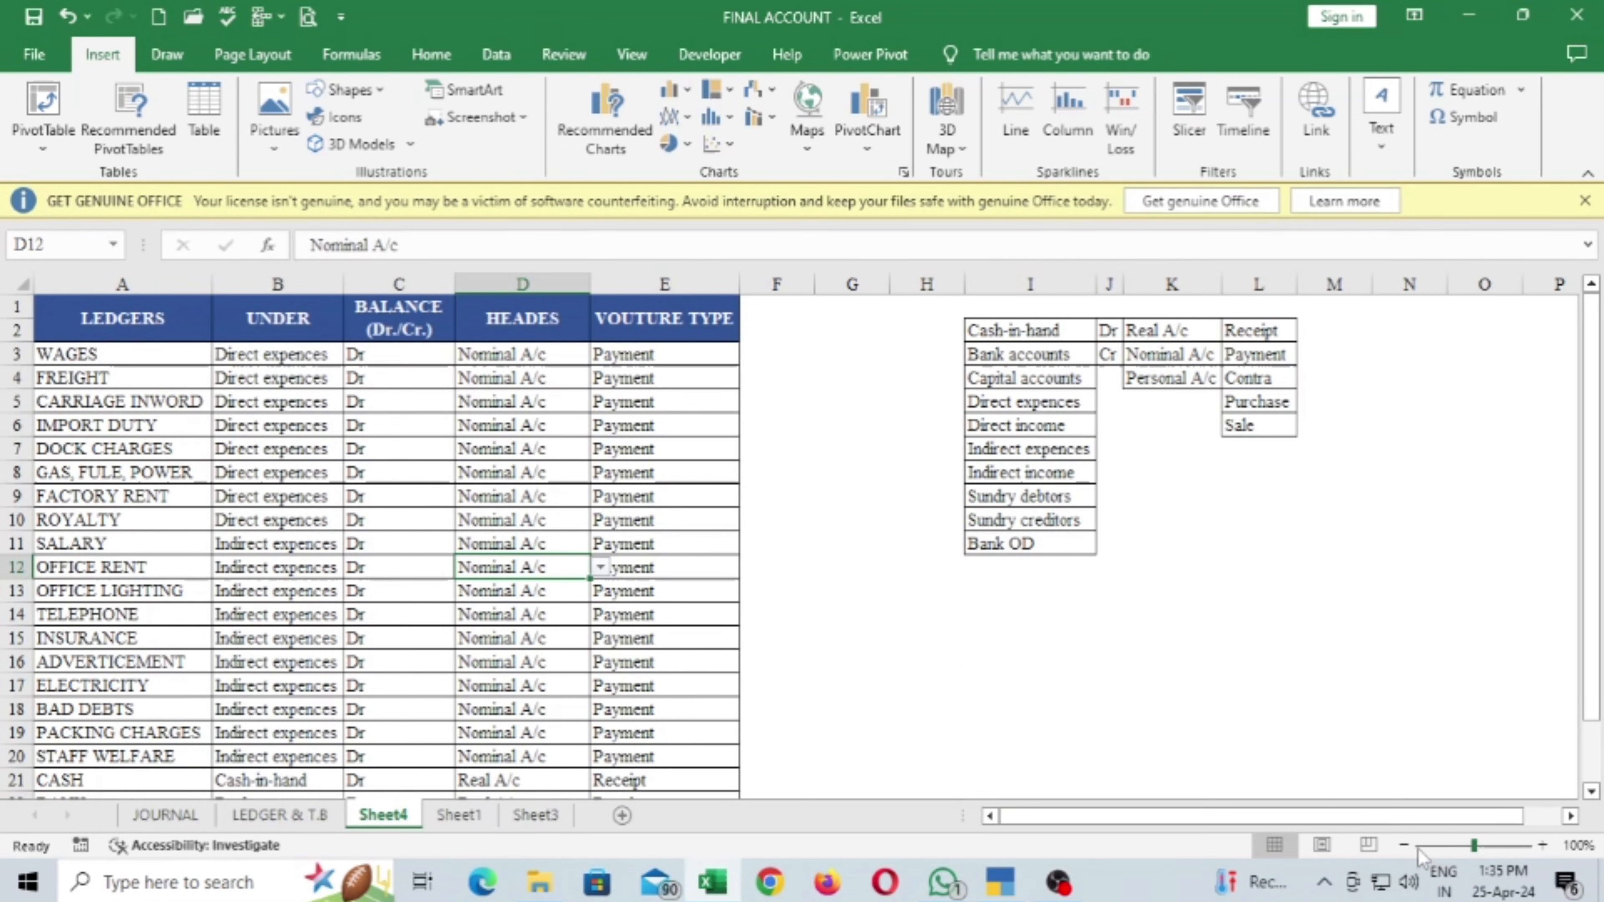
pyautogui.click(1403, 845)
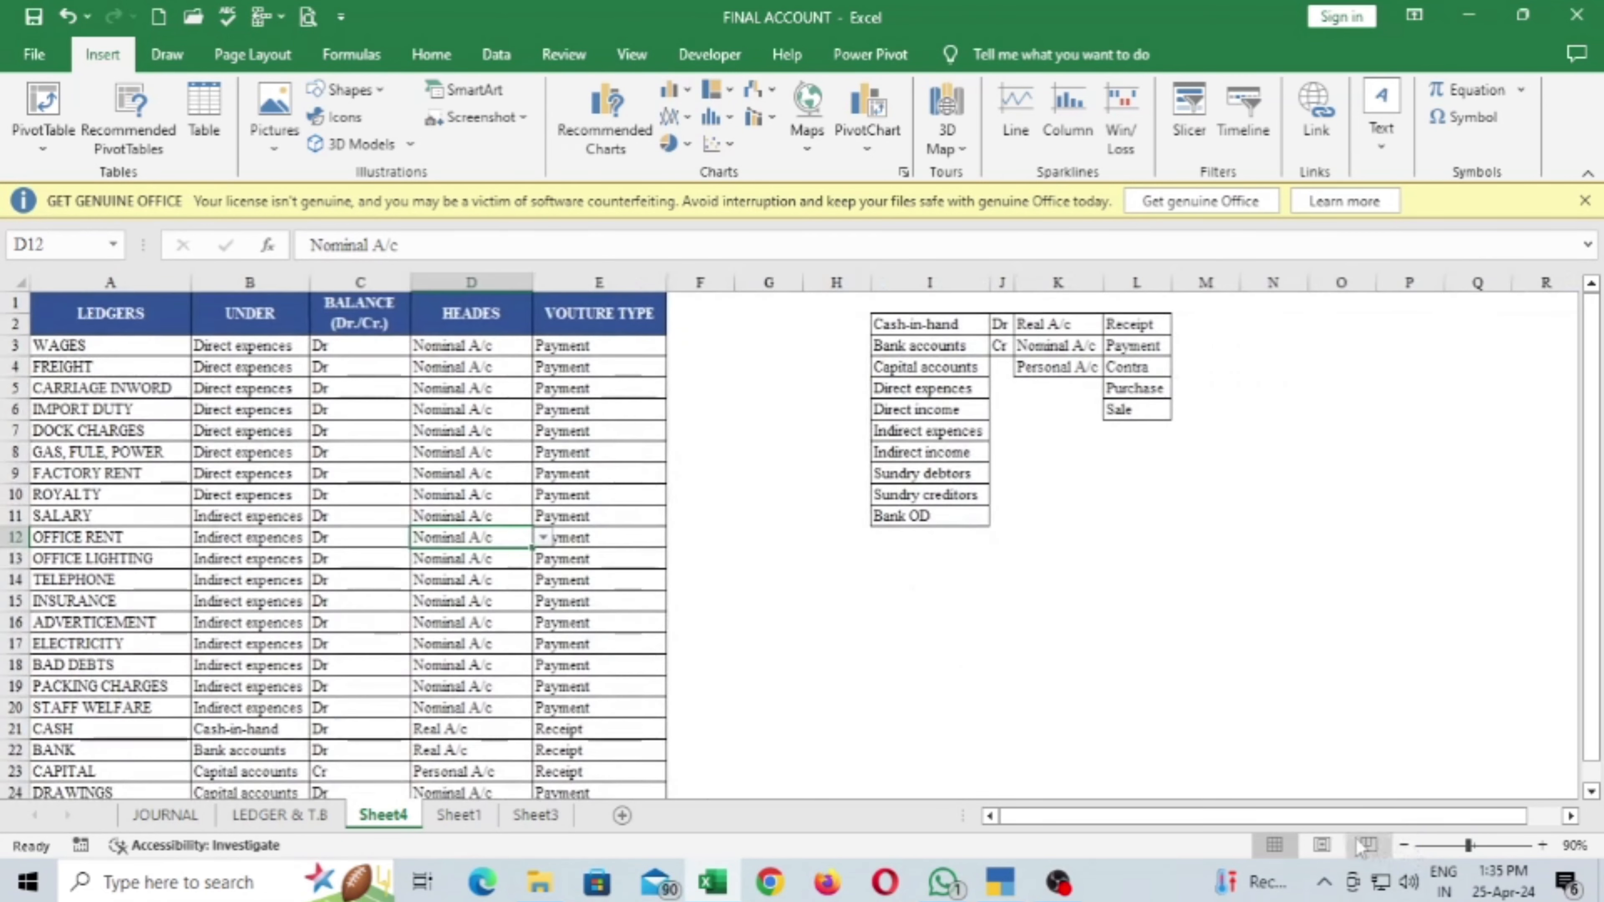
pyautogui.click(1403, 844)
pyautogui.click(69, 300)
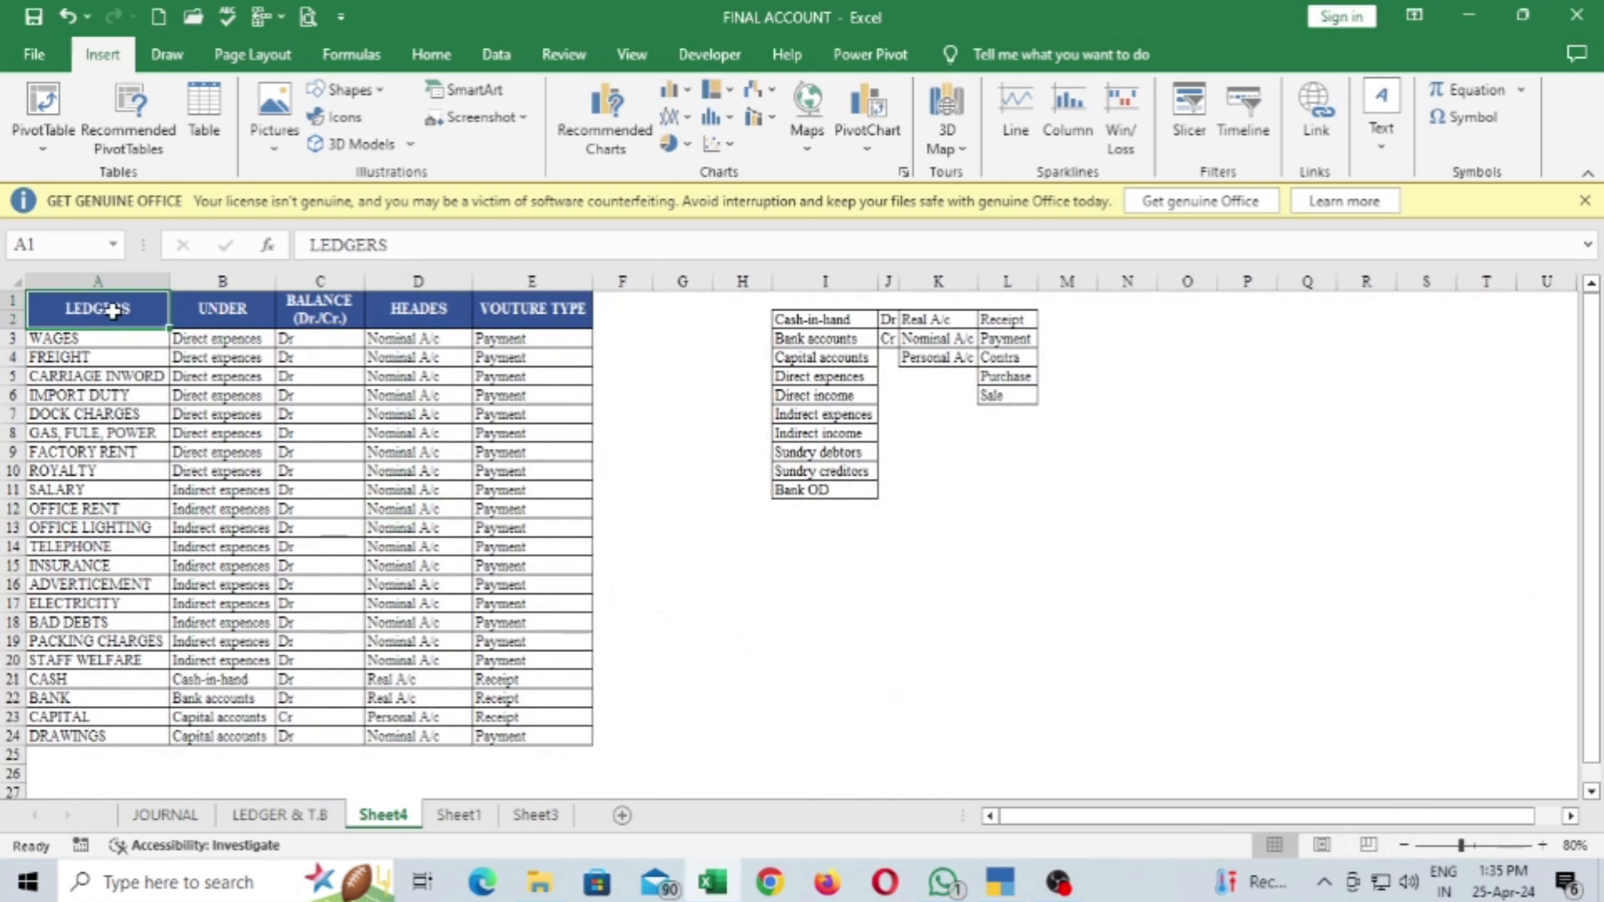
pyautogui.click(231, 322)
pyautogui.click(297, 322)
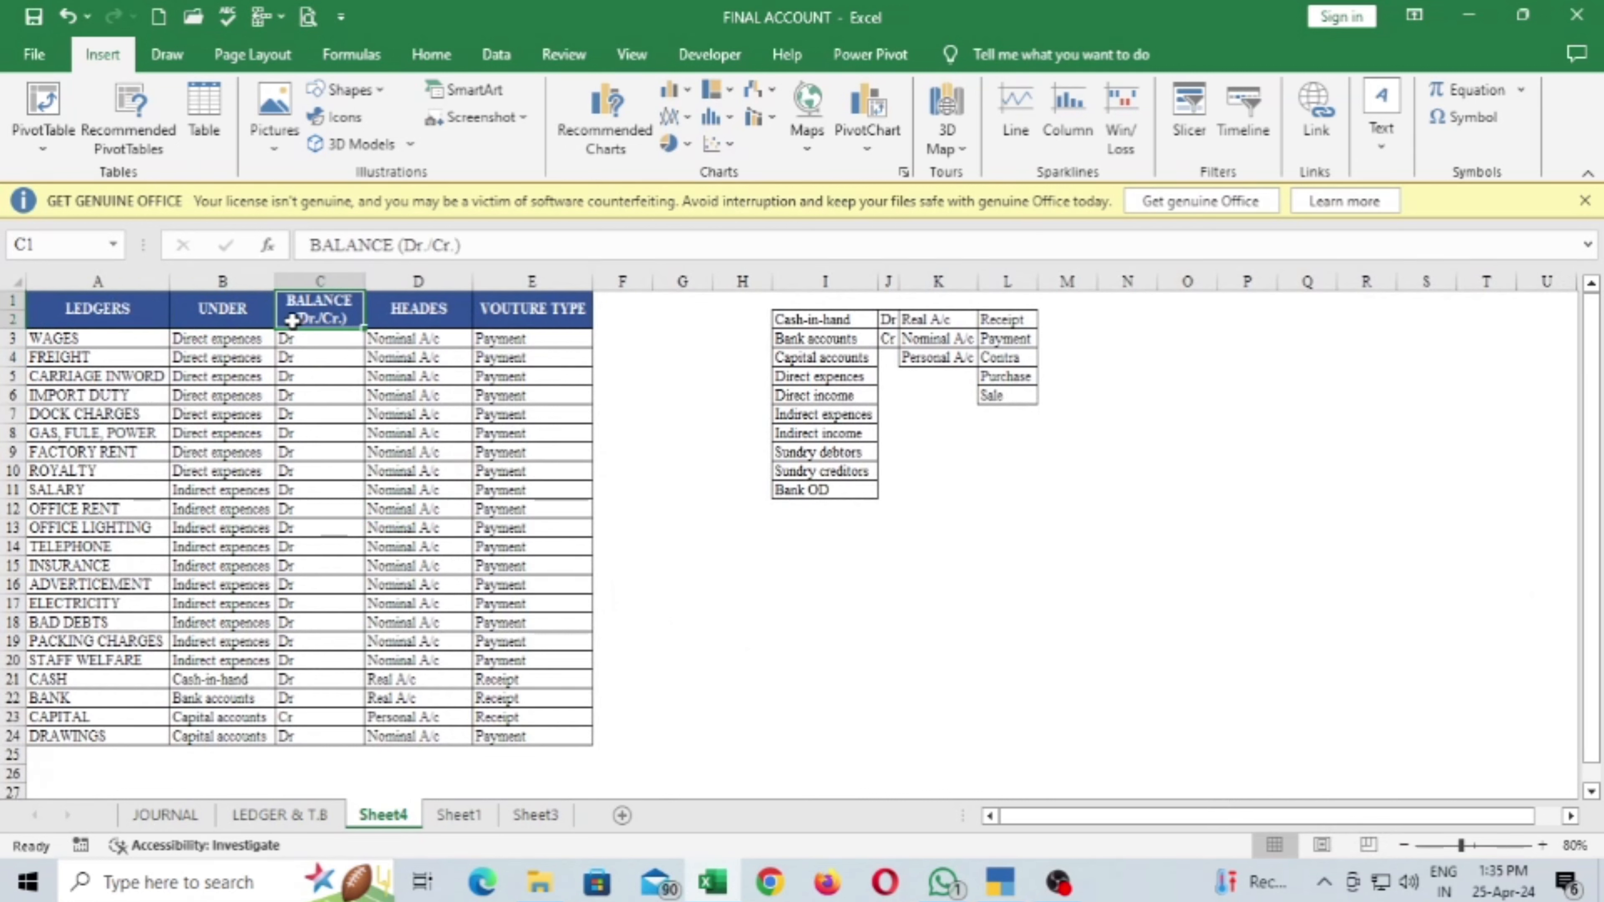
pyautogui.click(397, 321)
pyautogui.click(420, 341)
pyautogui.moveTo(420, 342); pyautogui.dragTo(422, 663)
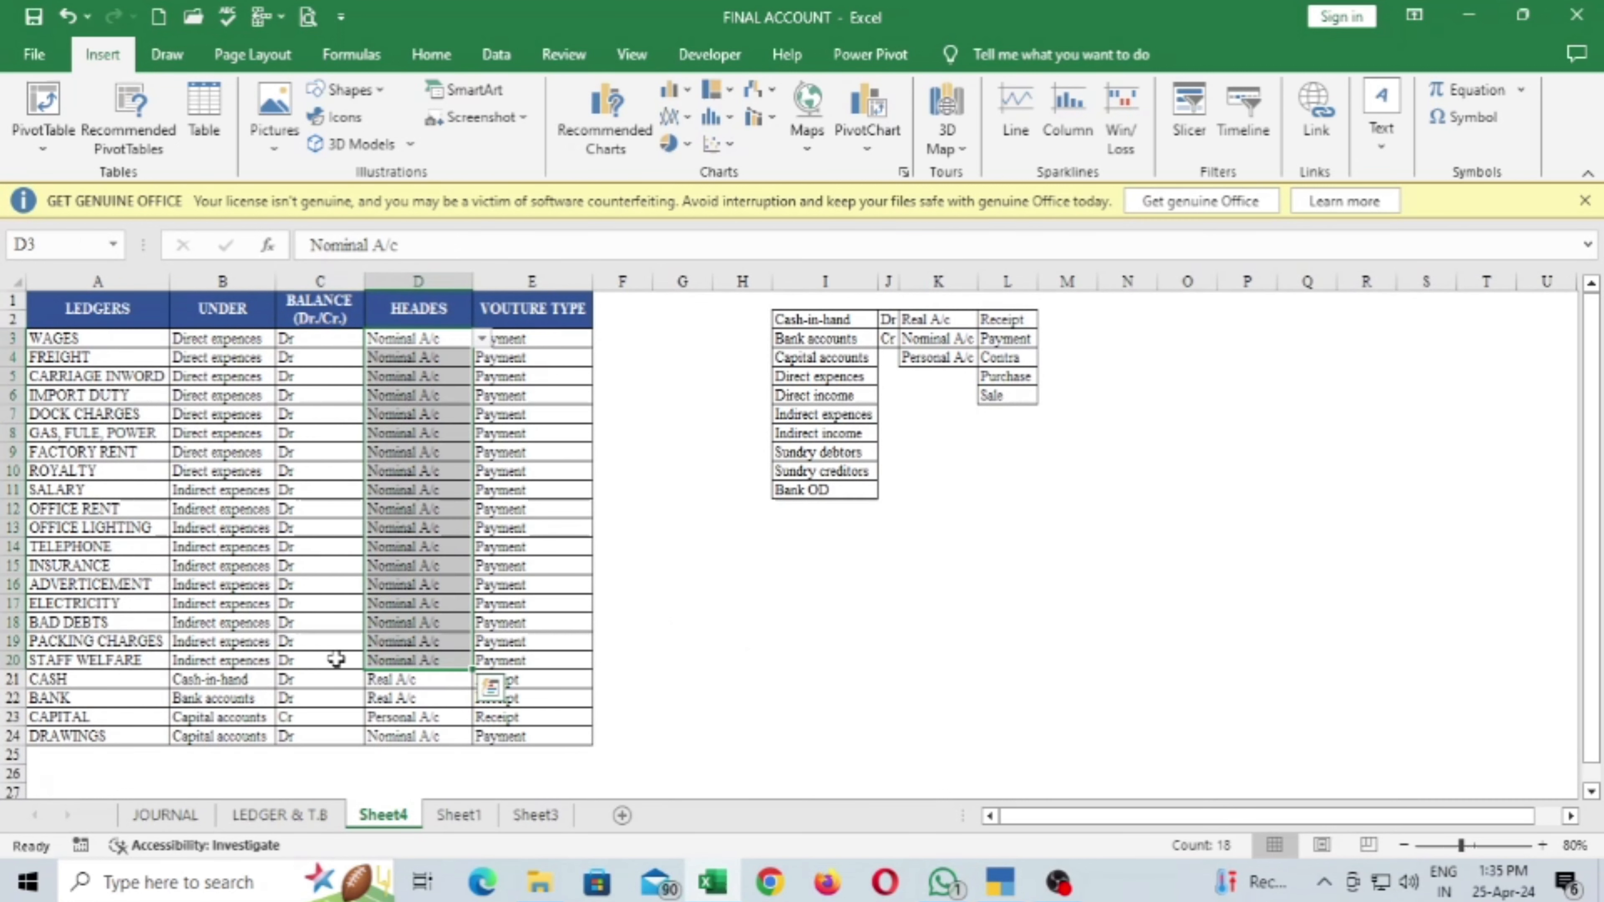
# Step: Review the ledger names from WAGES to CAPITAL and the group assigned to ELECTRICITY in the Sheet4 table
pyautogui.click(94, 338)
pyautogui.click(101, 358)
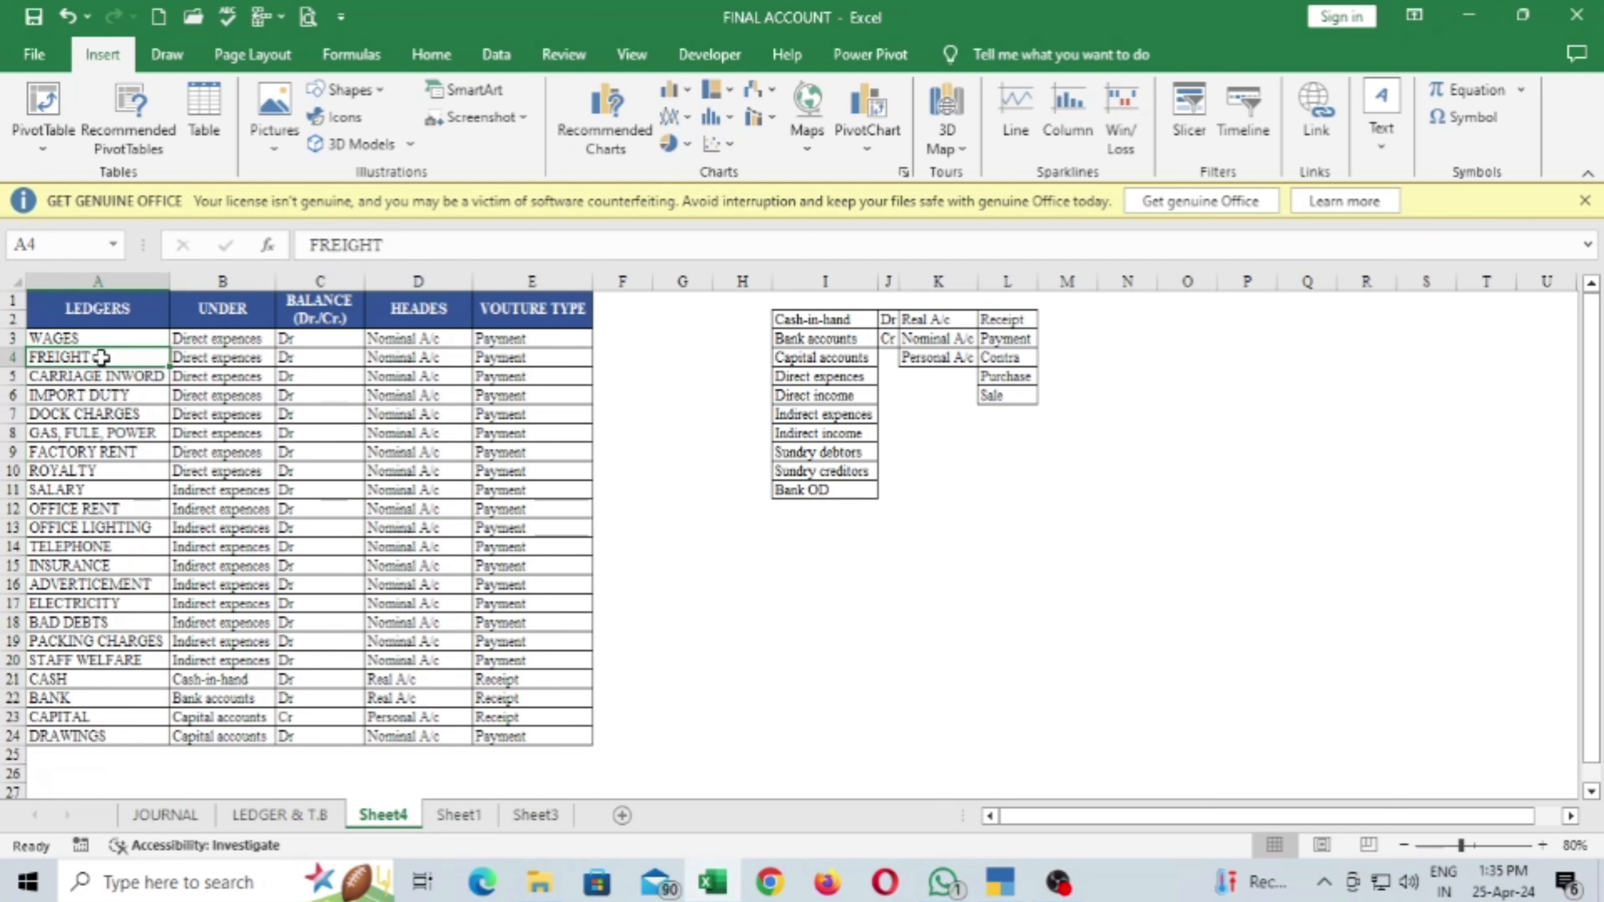
pyautogui.click(141, 378)
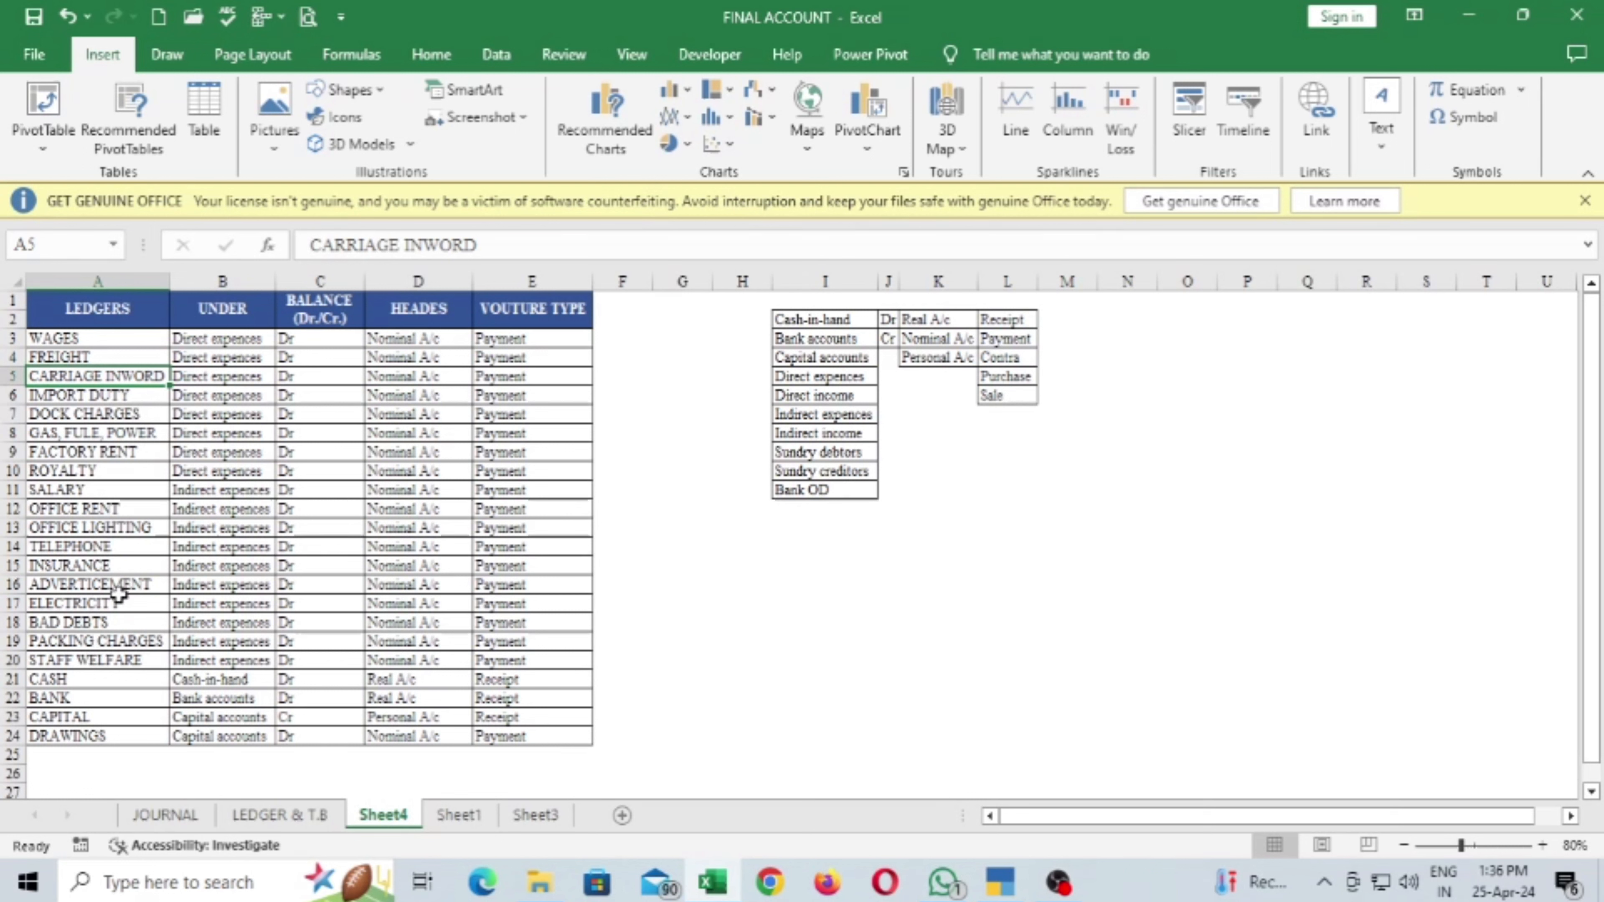
pyautogui.click(111, 567)
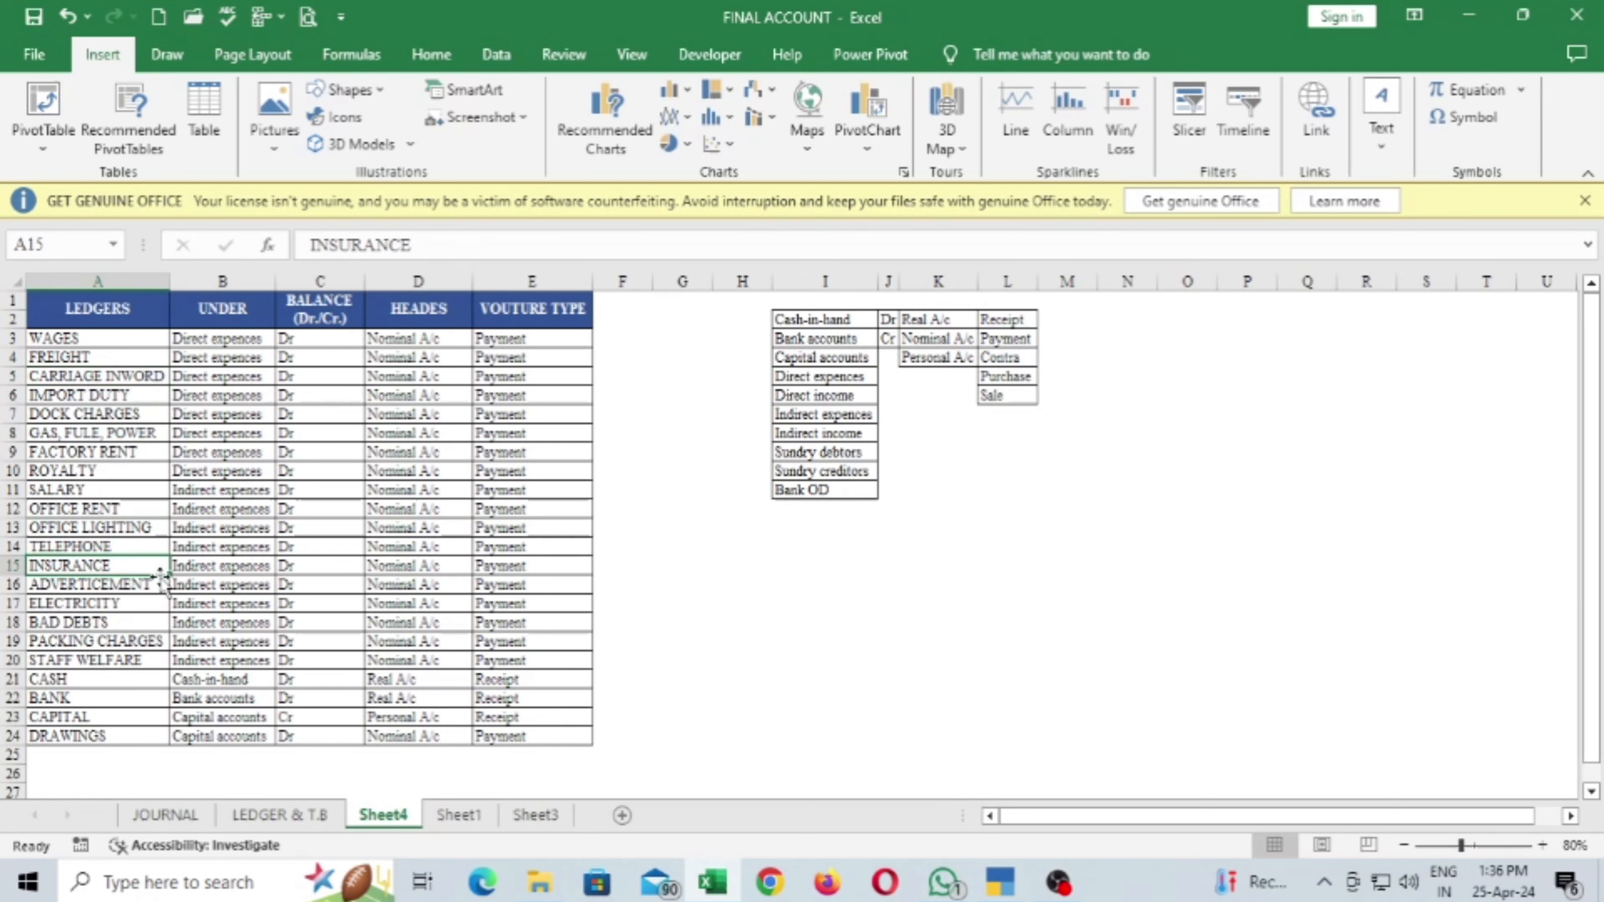
pyautogui.click(113, 622)
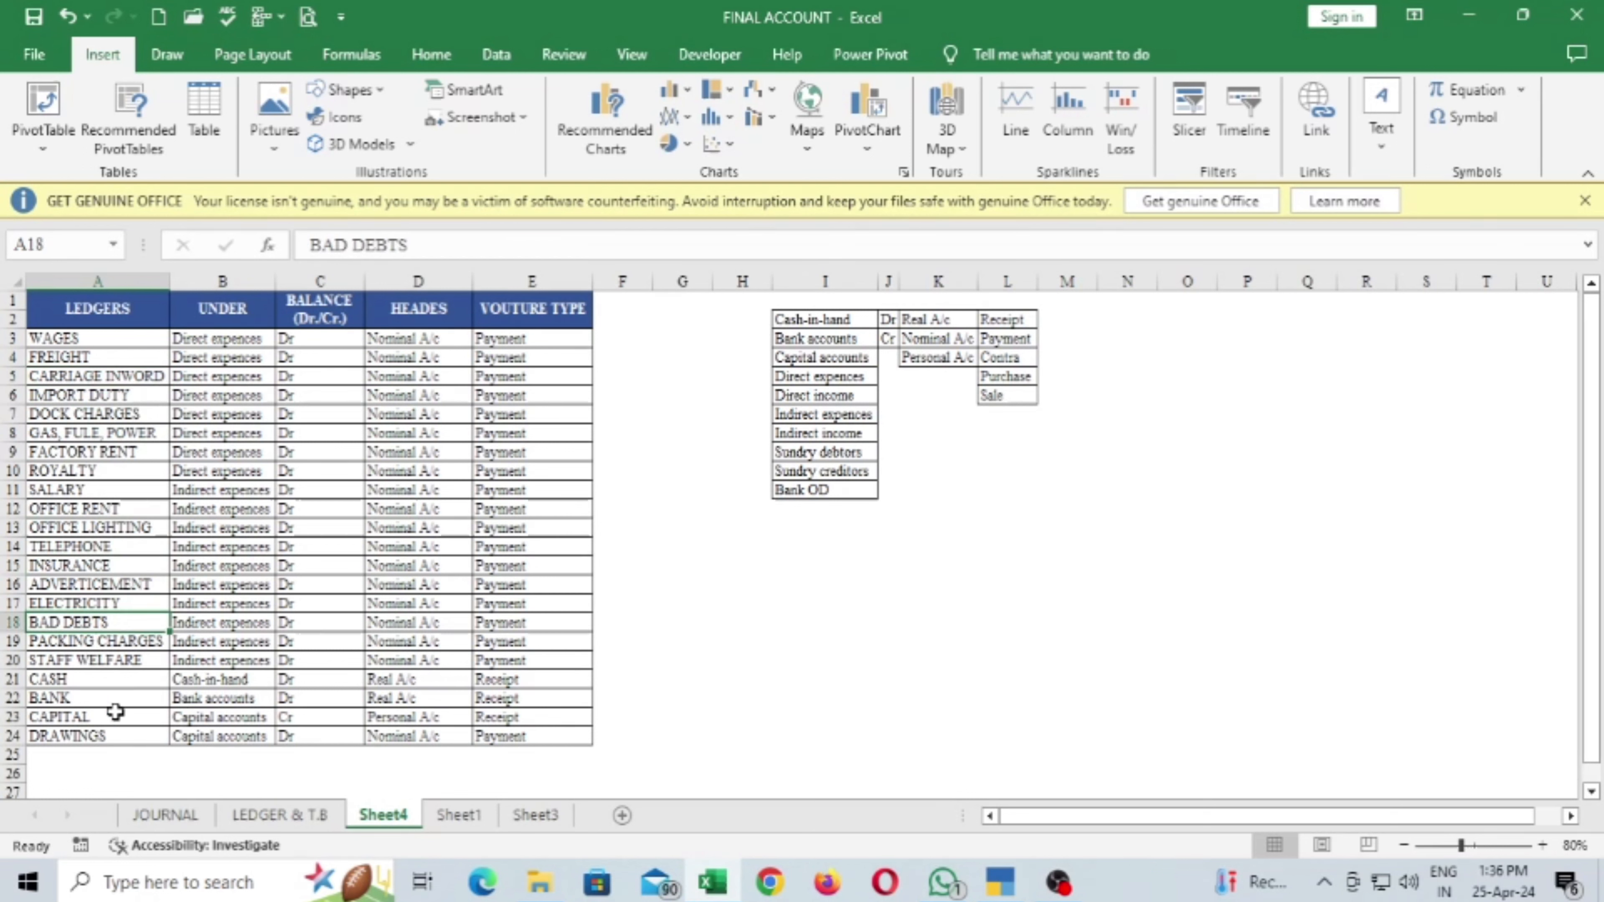
pyautogui.click(102, 684)
pyautogui.press('Down')
pyautogui.press('Down')
pyautogui.press('Down')
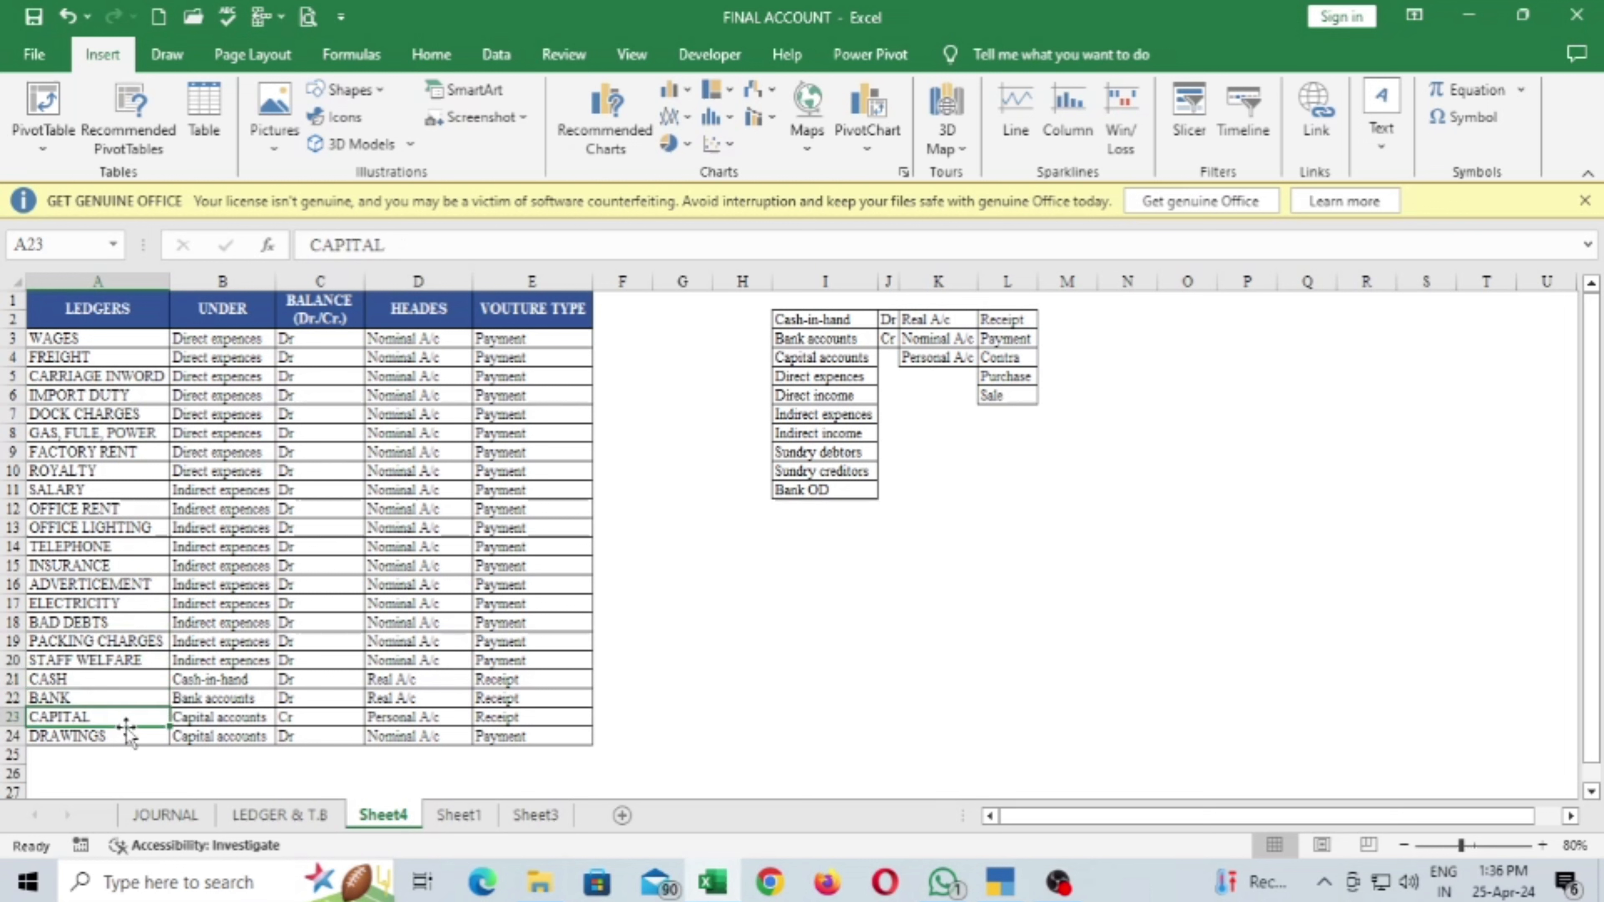
pyautogui.moveTo(119, 347); pyautogui.dragTo(123, 623)
pyautogui.click(221, 607)
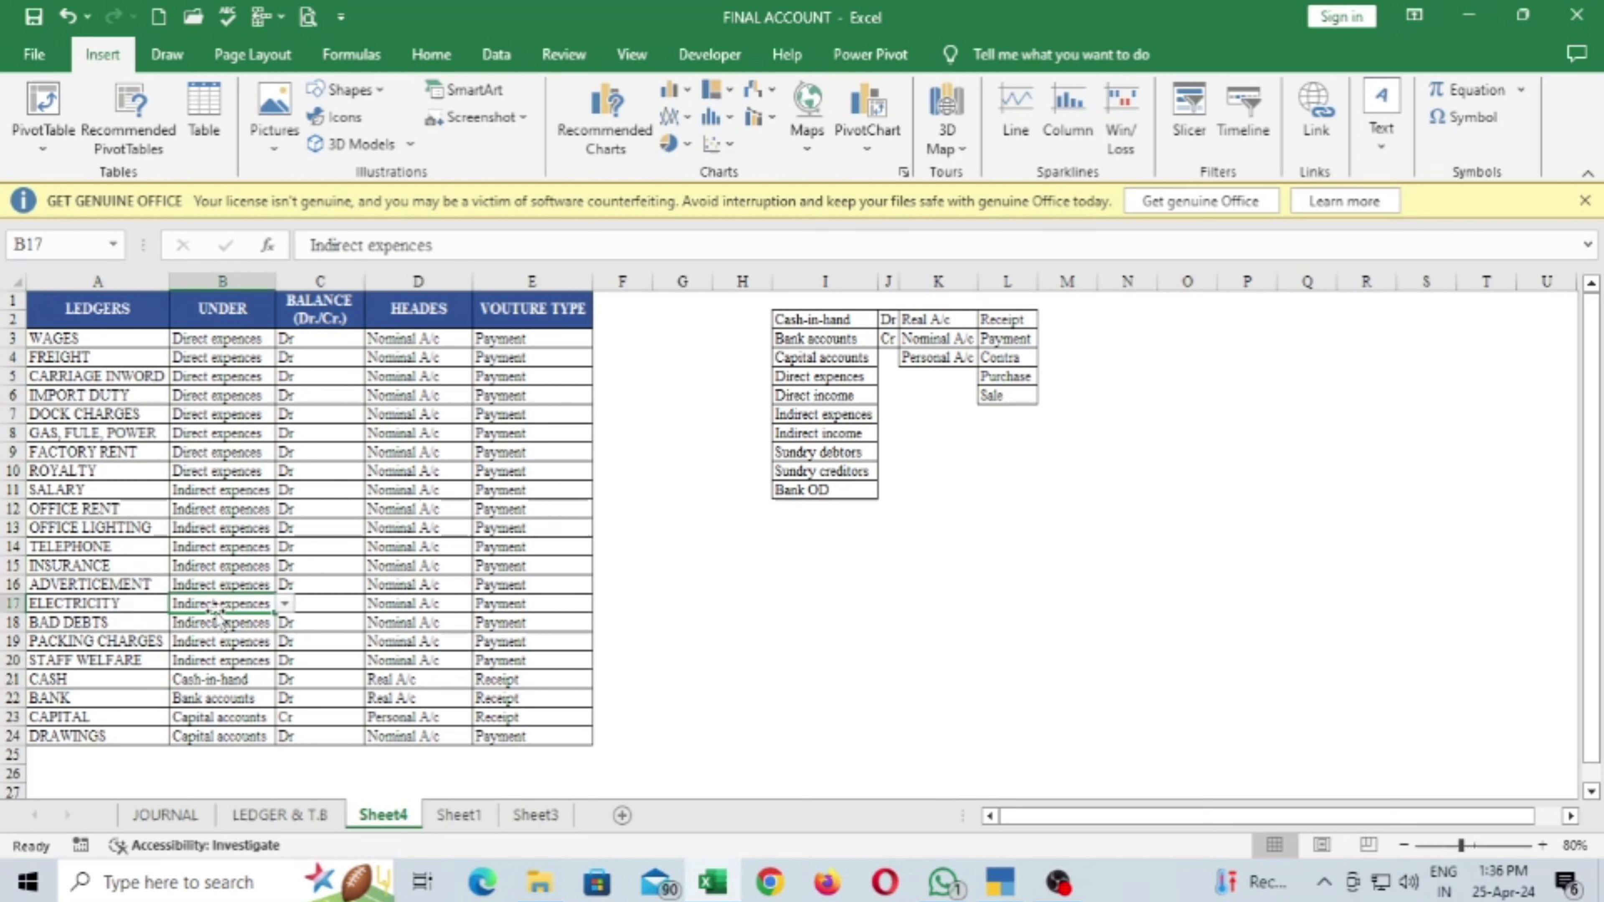
# Step: Switch back to TallyPrime and name the new ledger Wages
pyautogui.click(1007, 888)
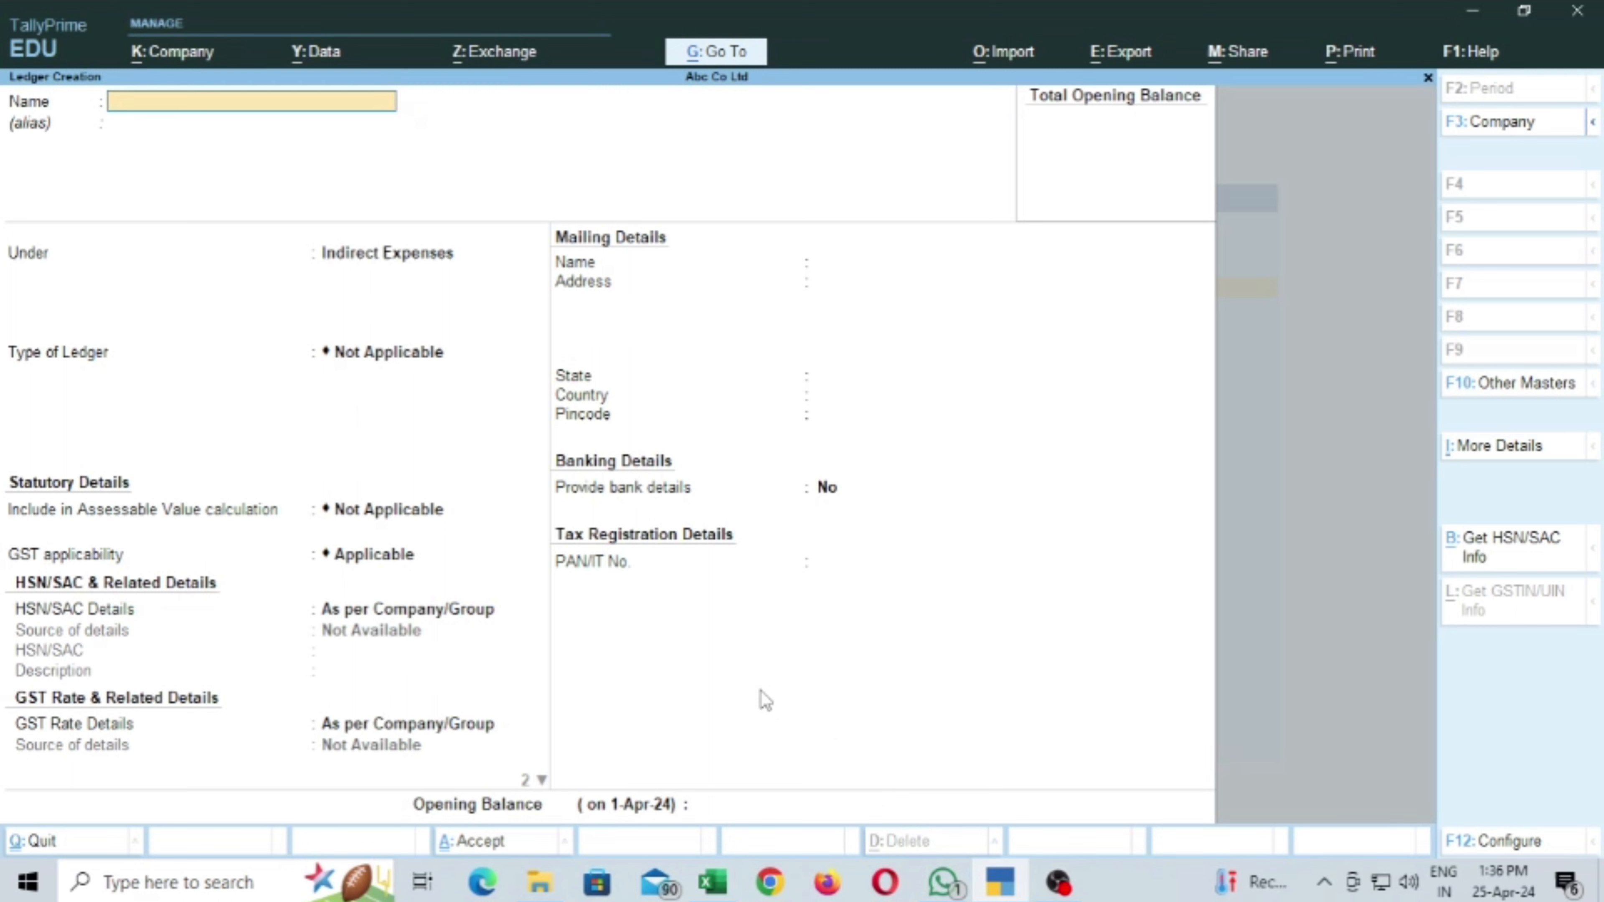
pyautogui.write('Wages')
pyautogui.press('Return')
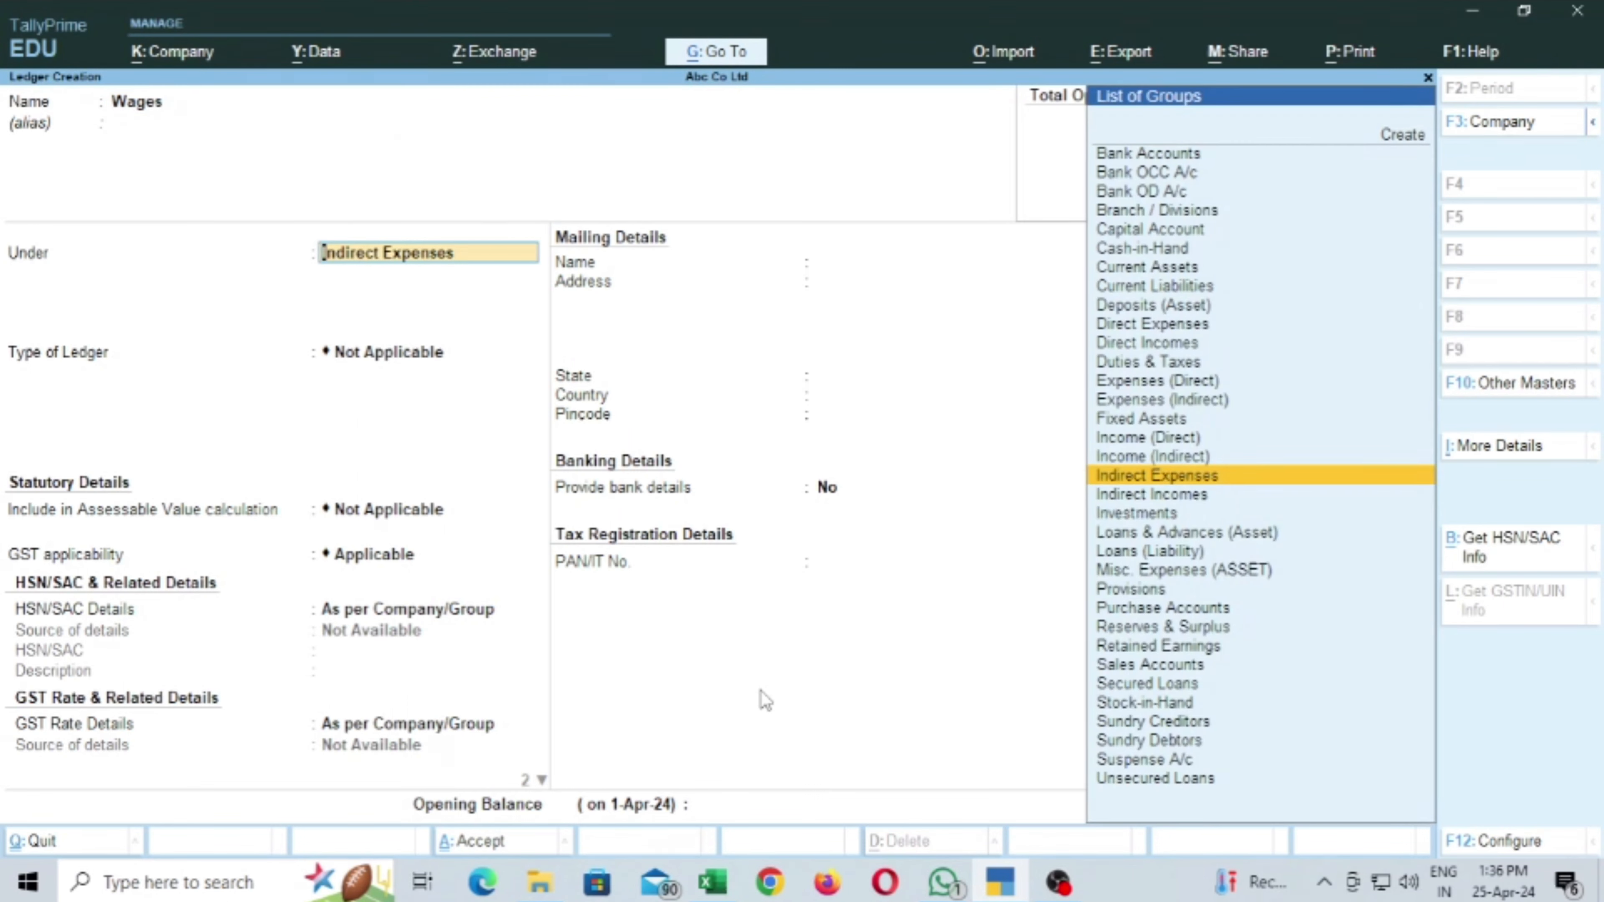
# Step: Check the group for WAGES in the Excel table, and place the Wages ledger under Direct Expenses in TallyPrime
pyautogui.click(712, 882)
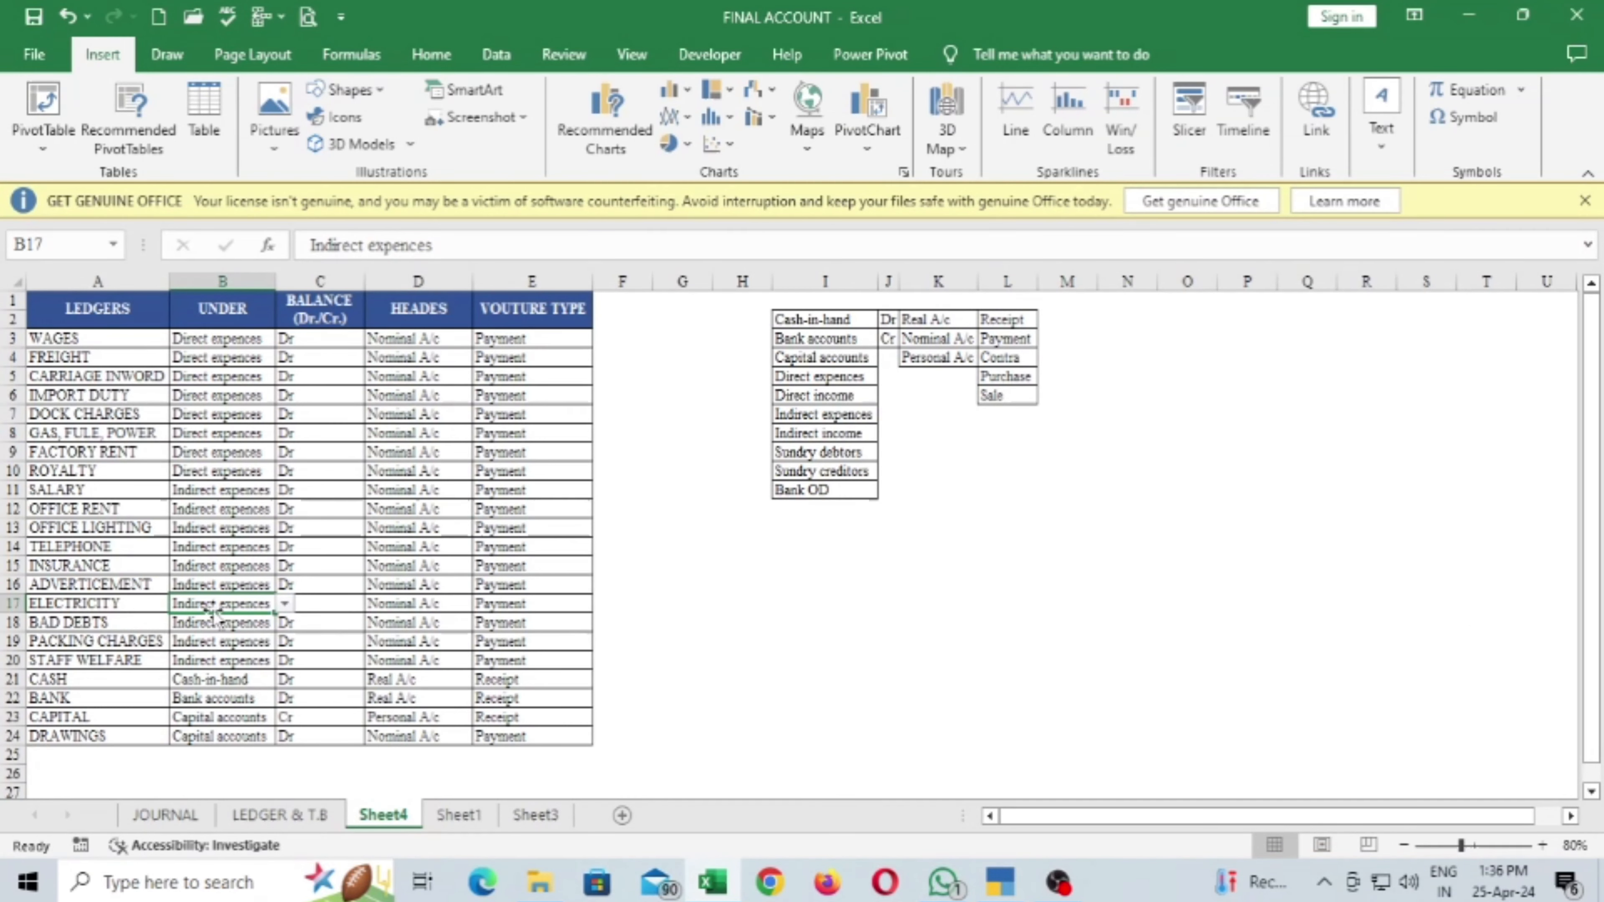
pyautogui.click(94, 342)
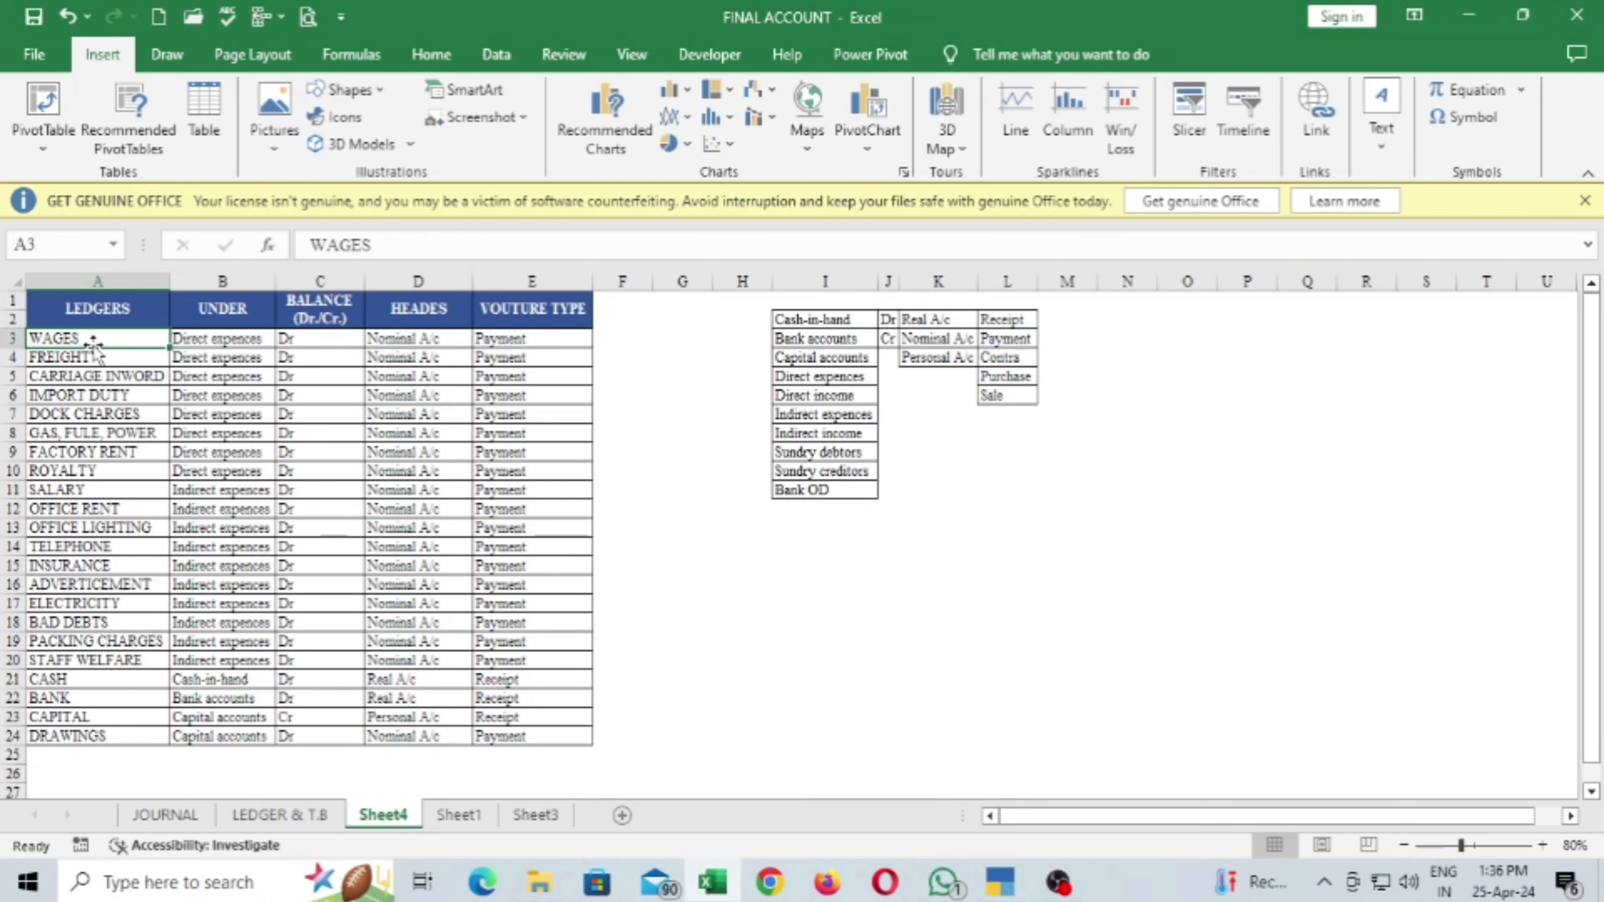
pyautogui.click(251, 340)
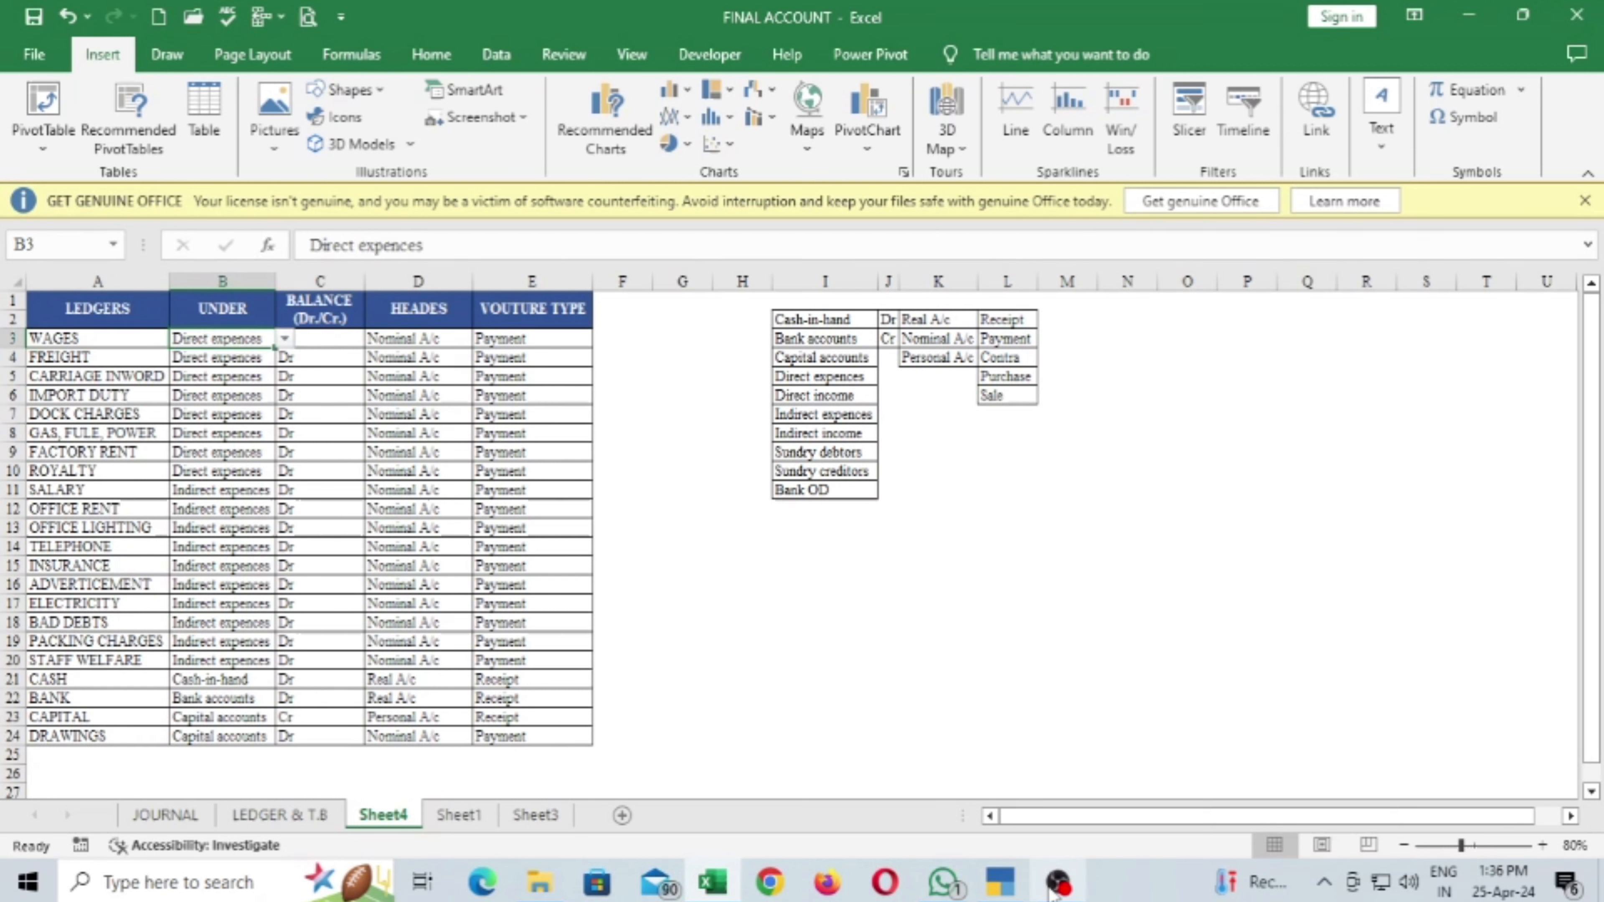
pyautogui.click(1003, 885)
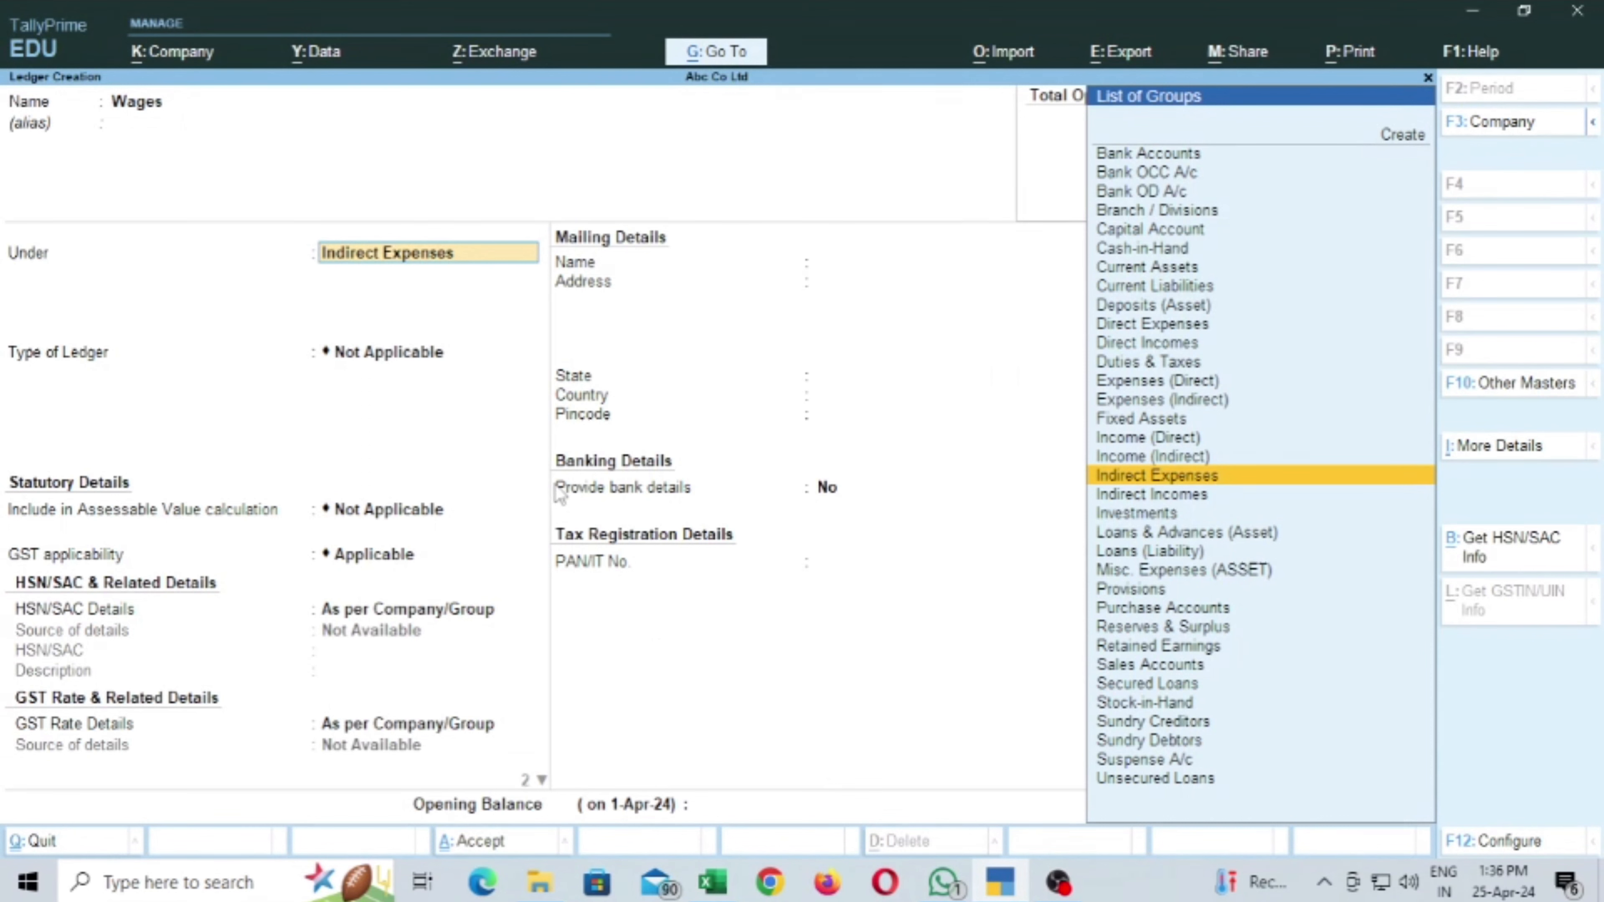
pyautogui.write('Di')
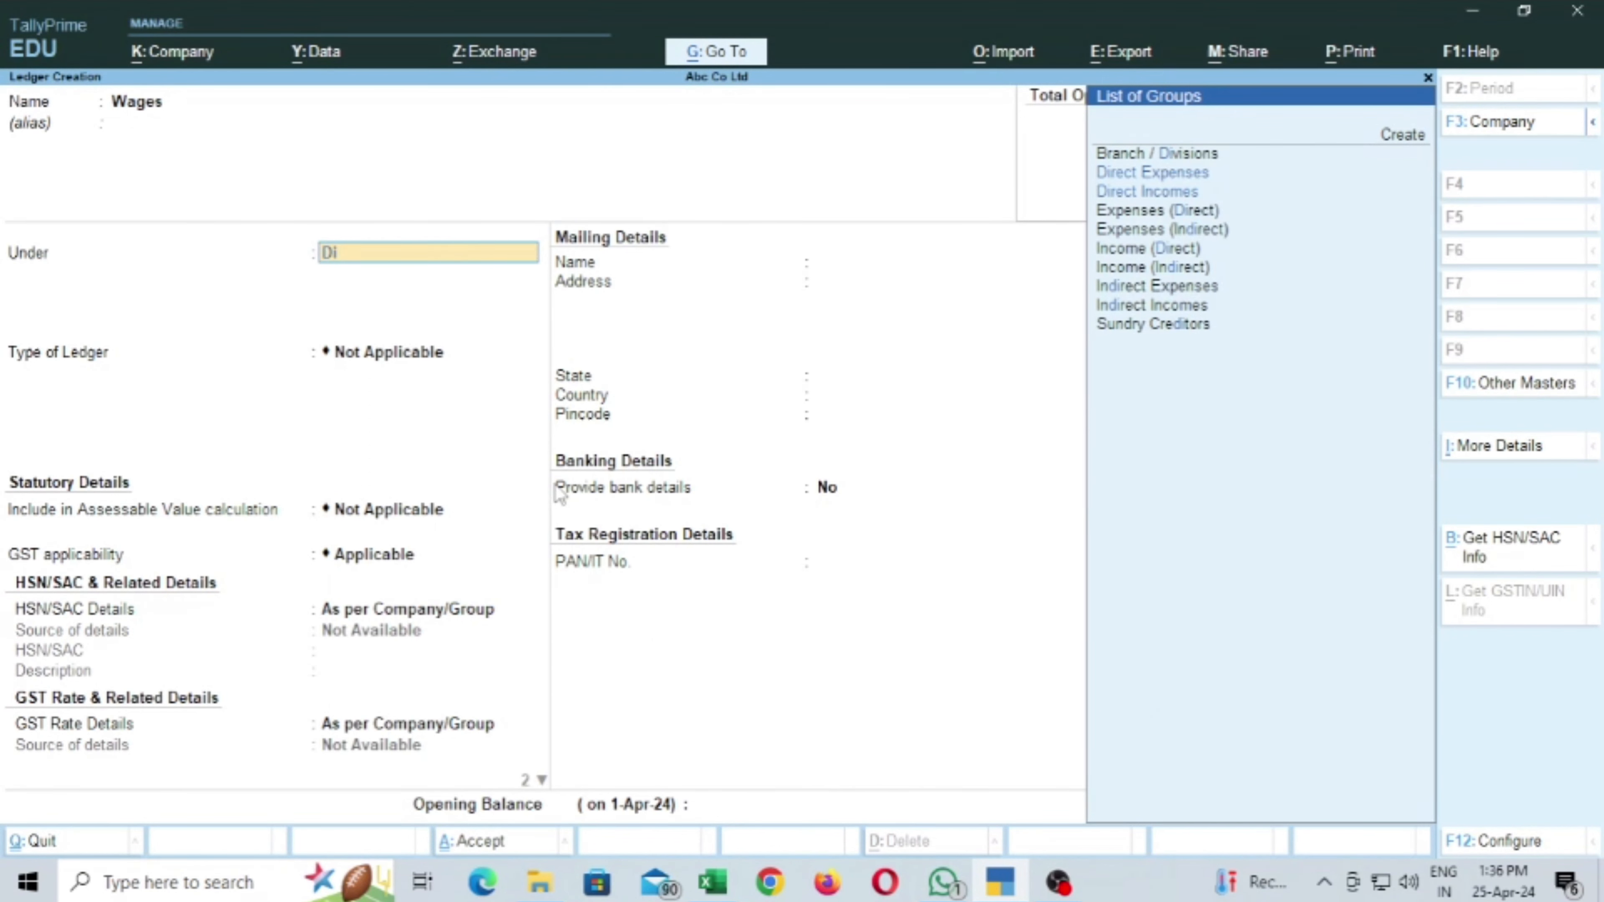
pyautogui.press('Down')
pyautogui.press('Return')
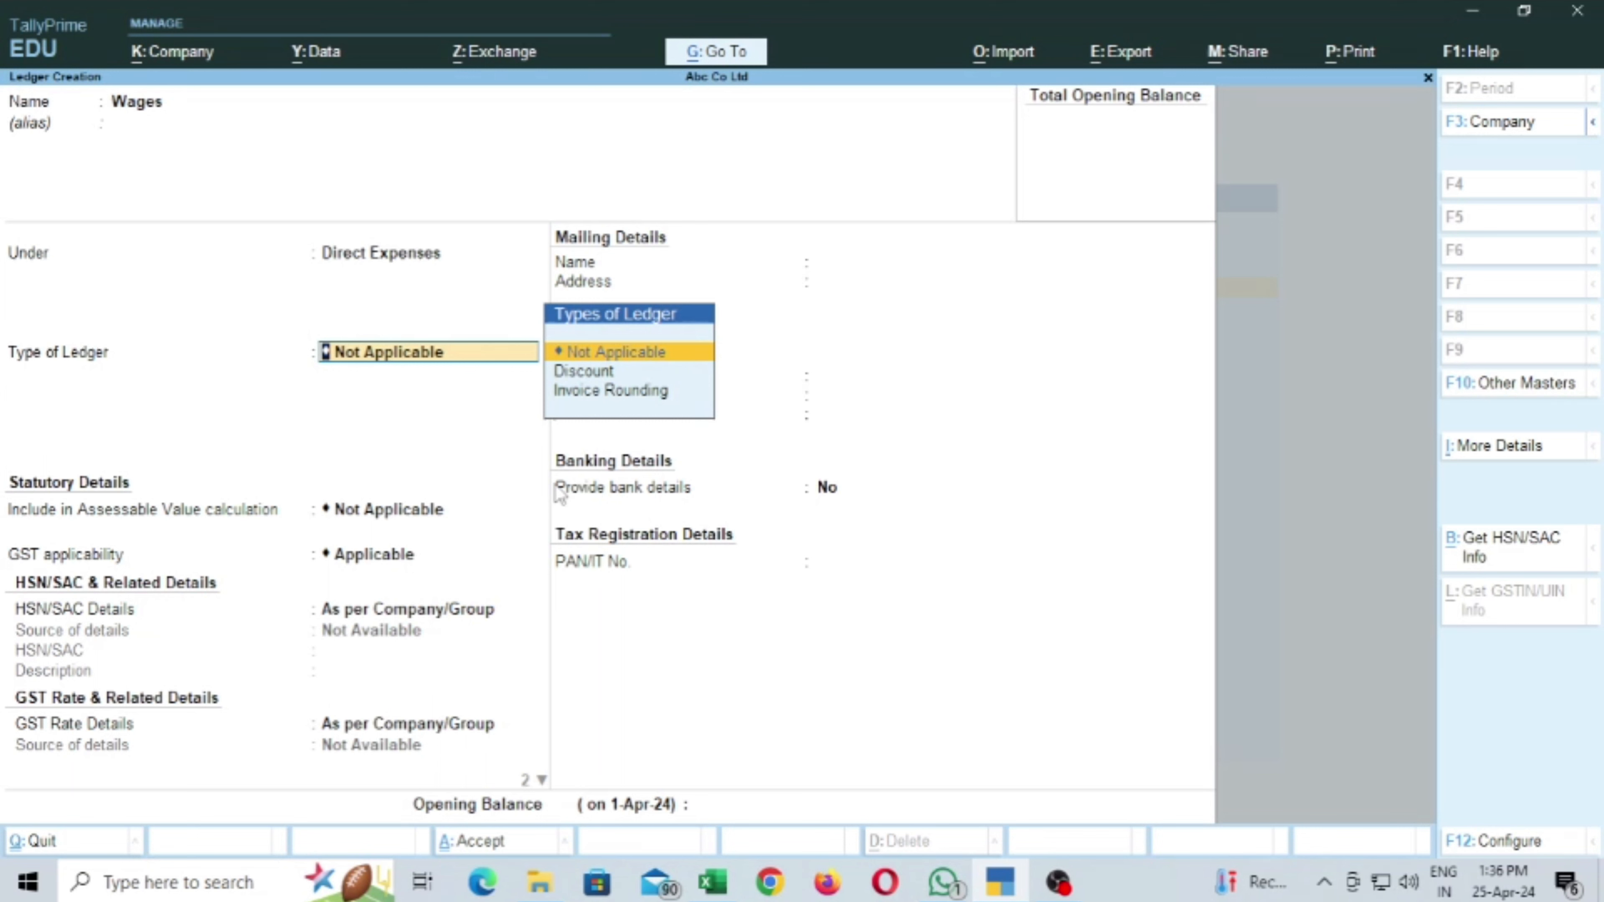
# Step: Set GST applicability to Not Applicable for the Wages ledger, keep the other defaults and save it without an opening balance
pyautogui.press('Return')
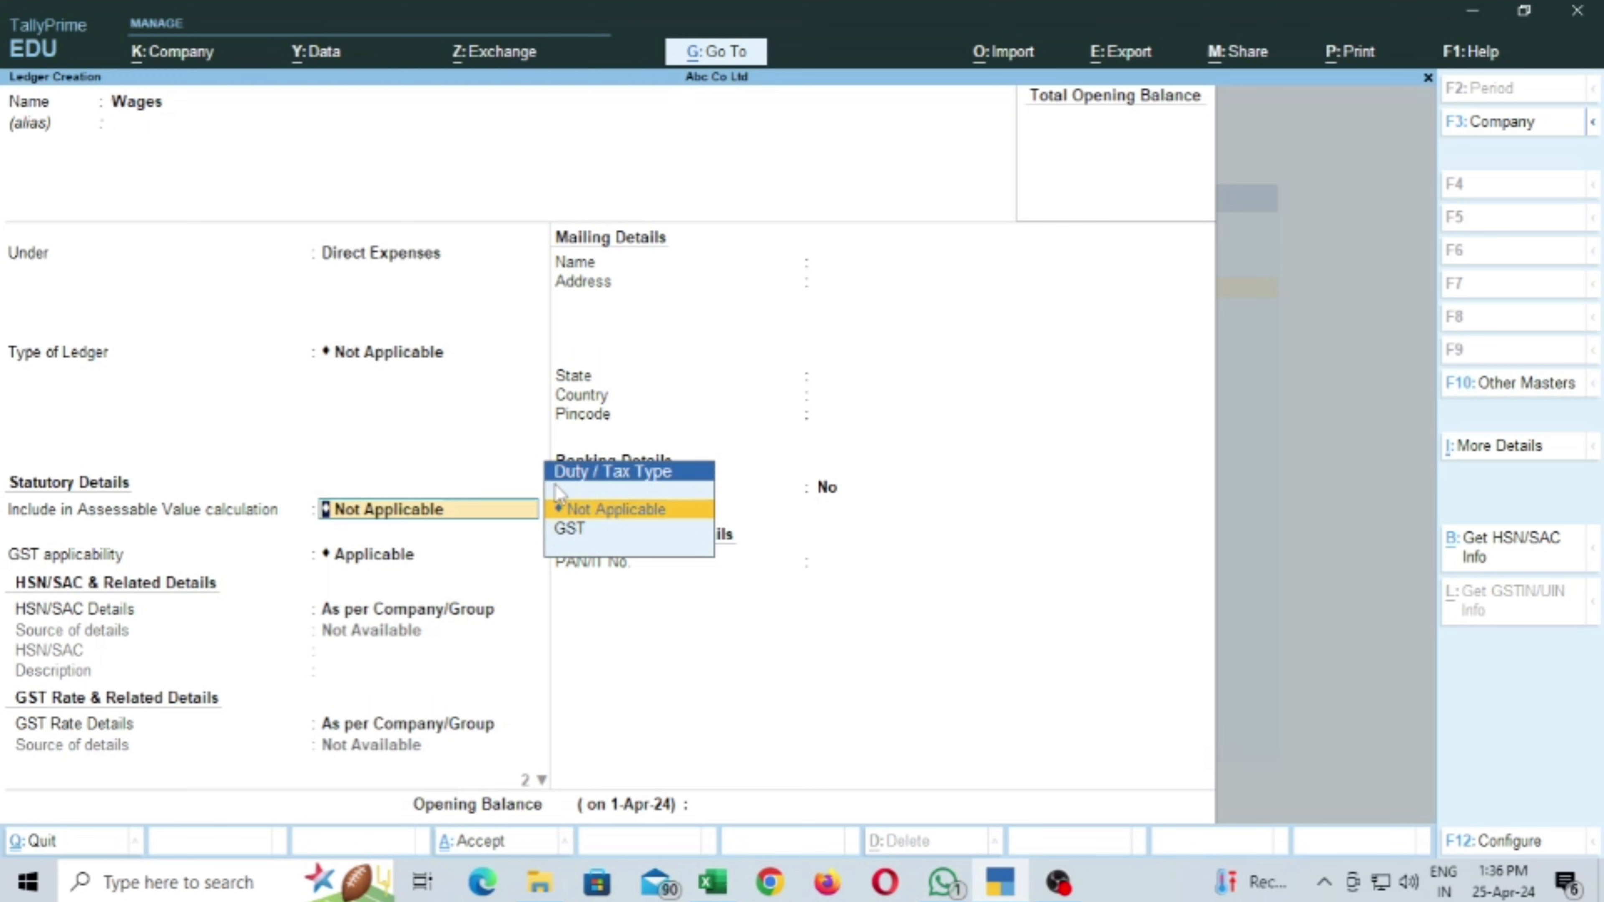
pyautogui.press('Return')
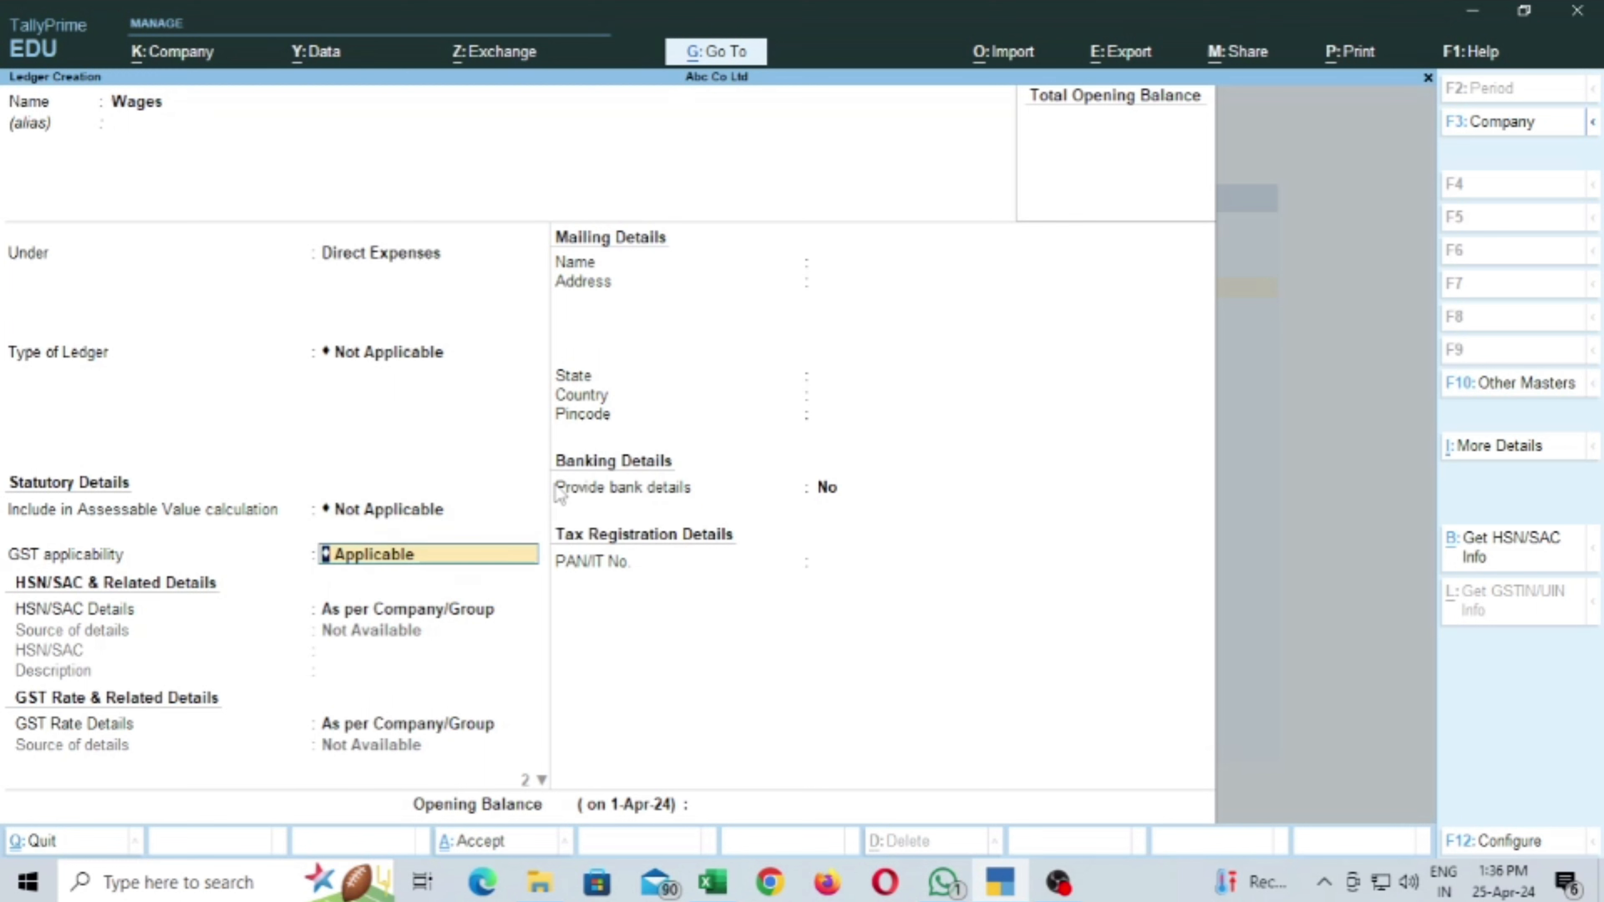
pyautogui.press('BackSpace')
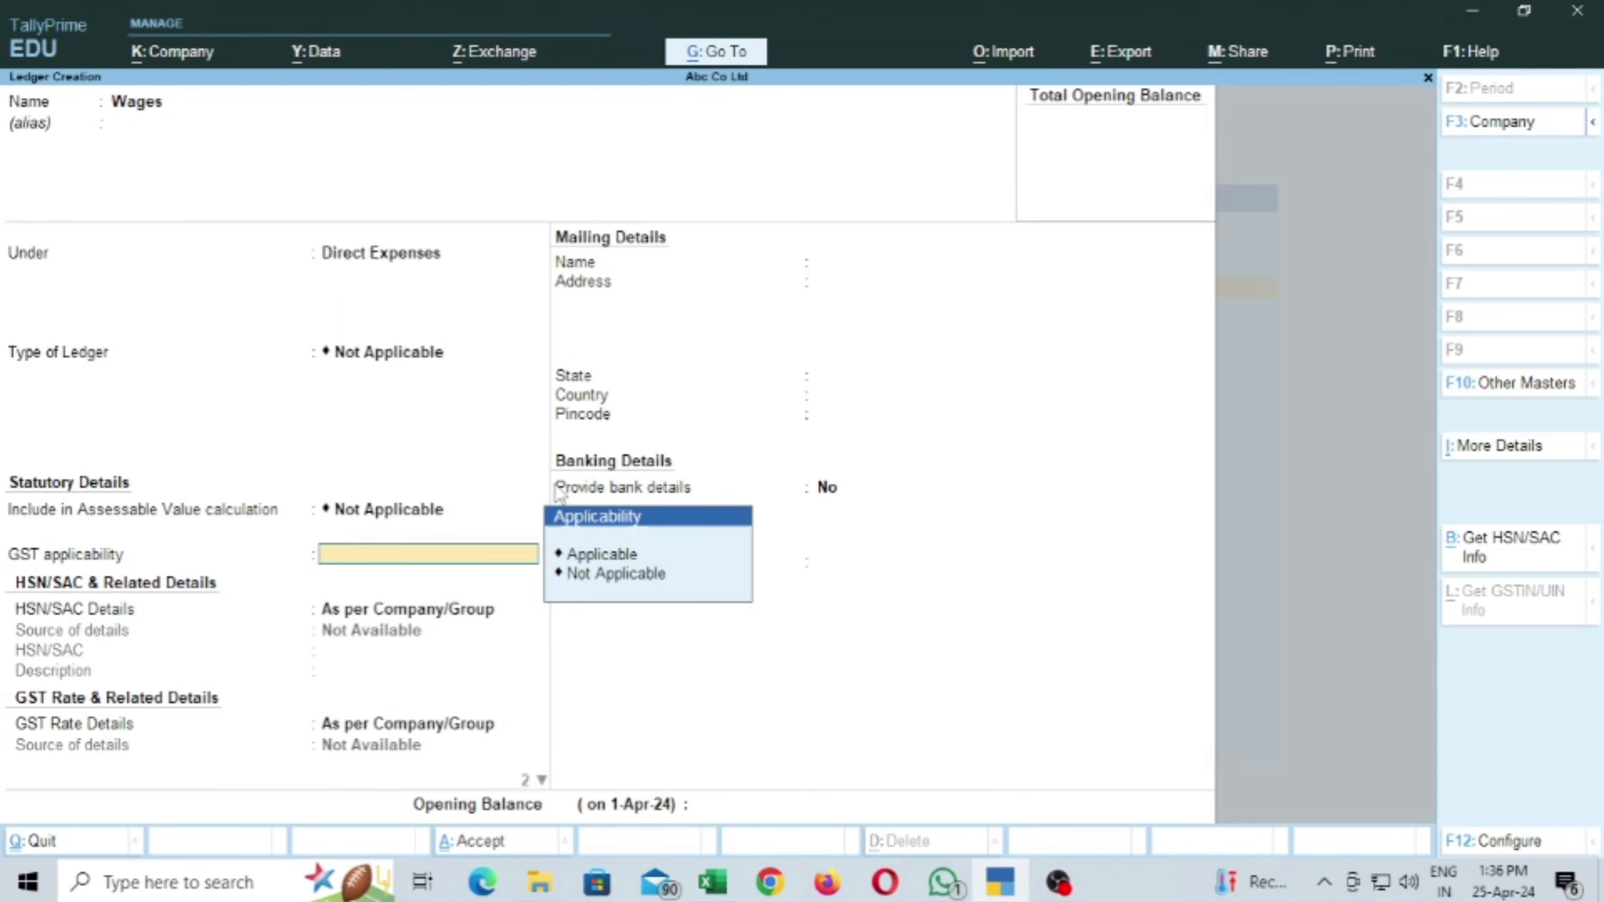
pyautogui.press('Down')
pyautogui.press('Down')
pyautogui.press('Return')
pyautogui.press('Return')
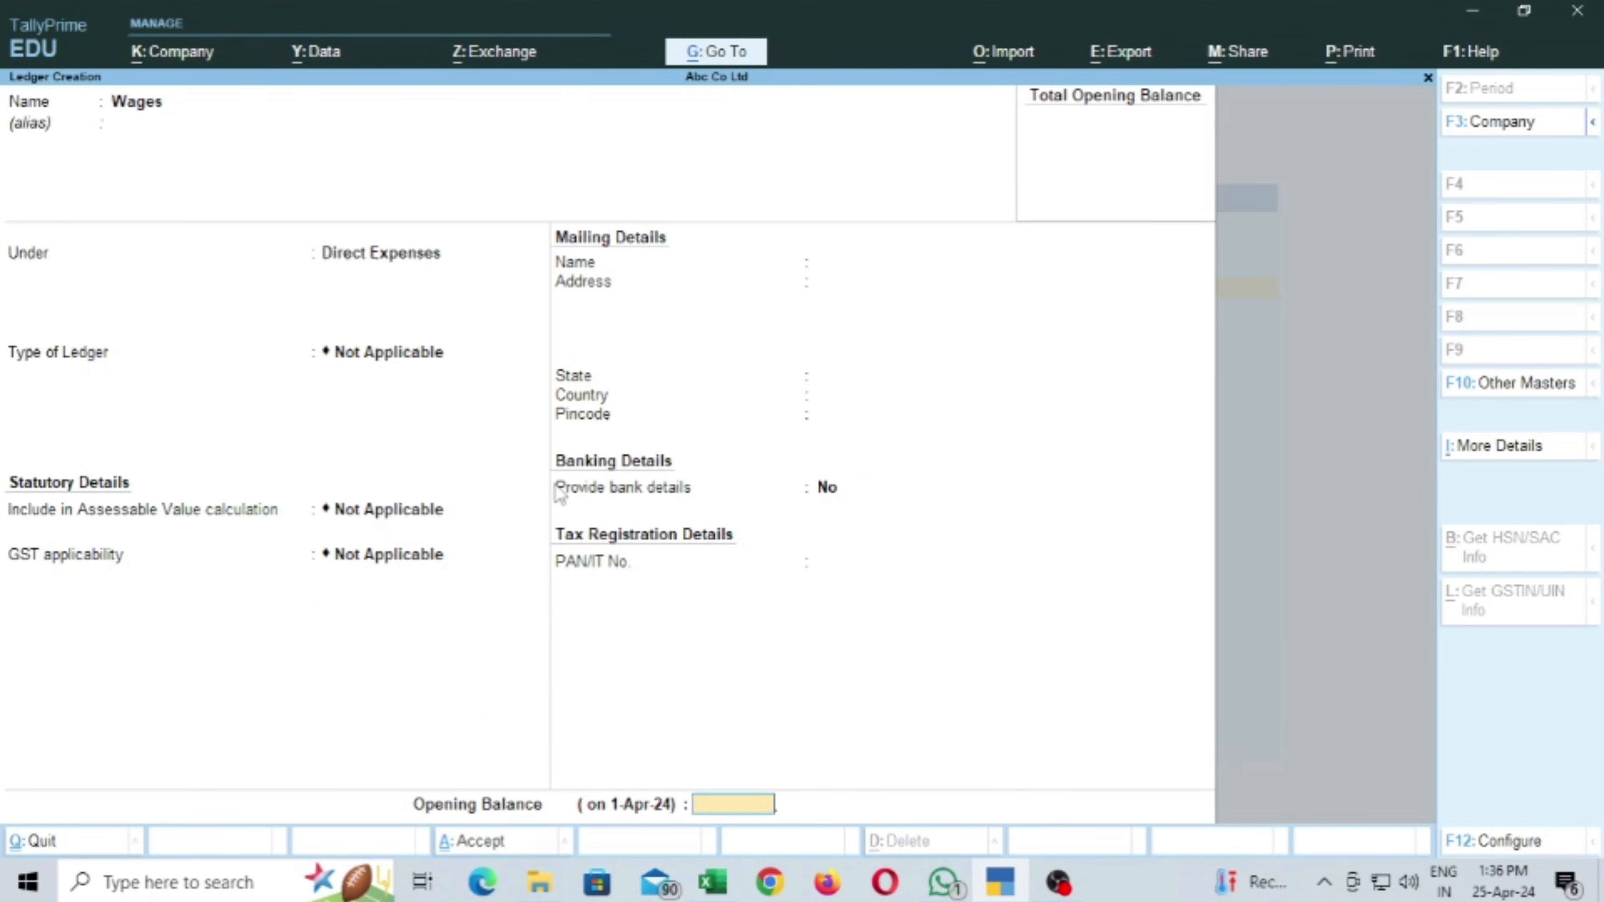
pyautogui.press('Return')
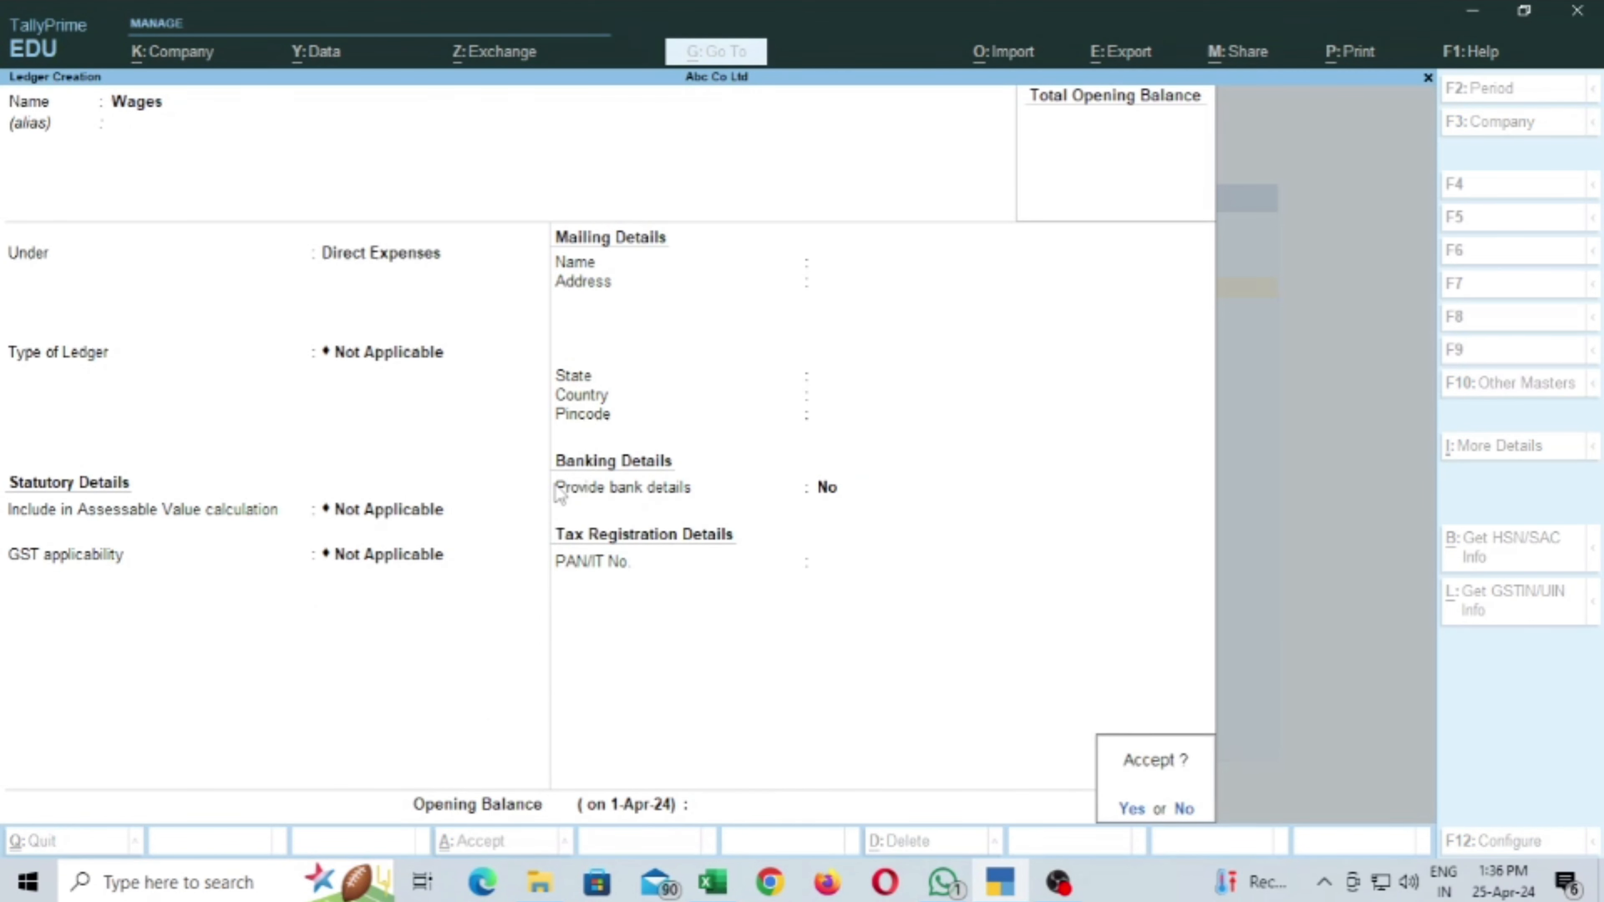
pyautogui.press('Return')
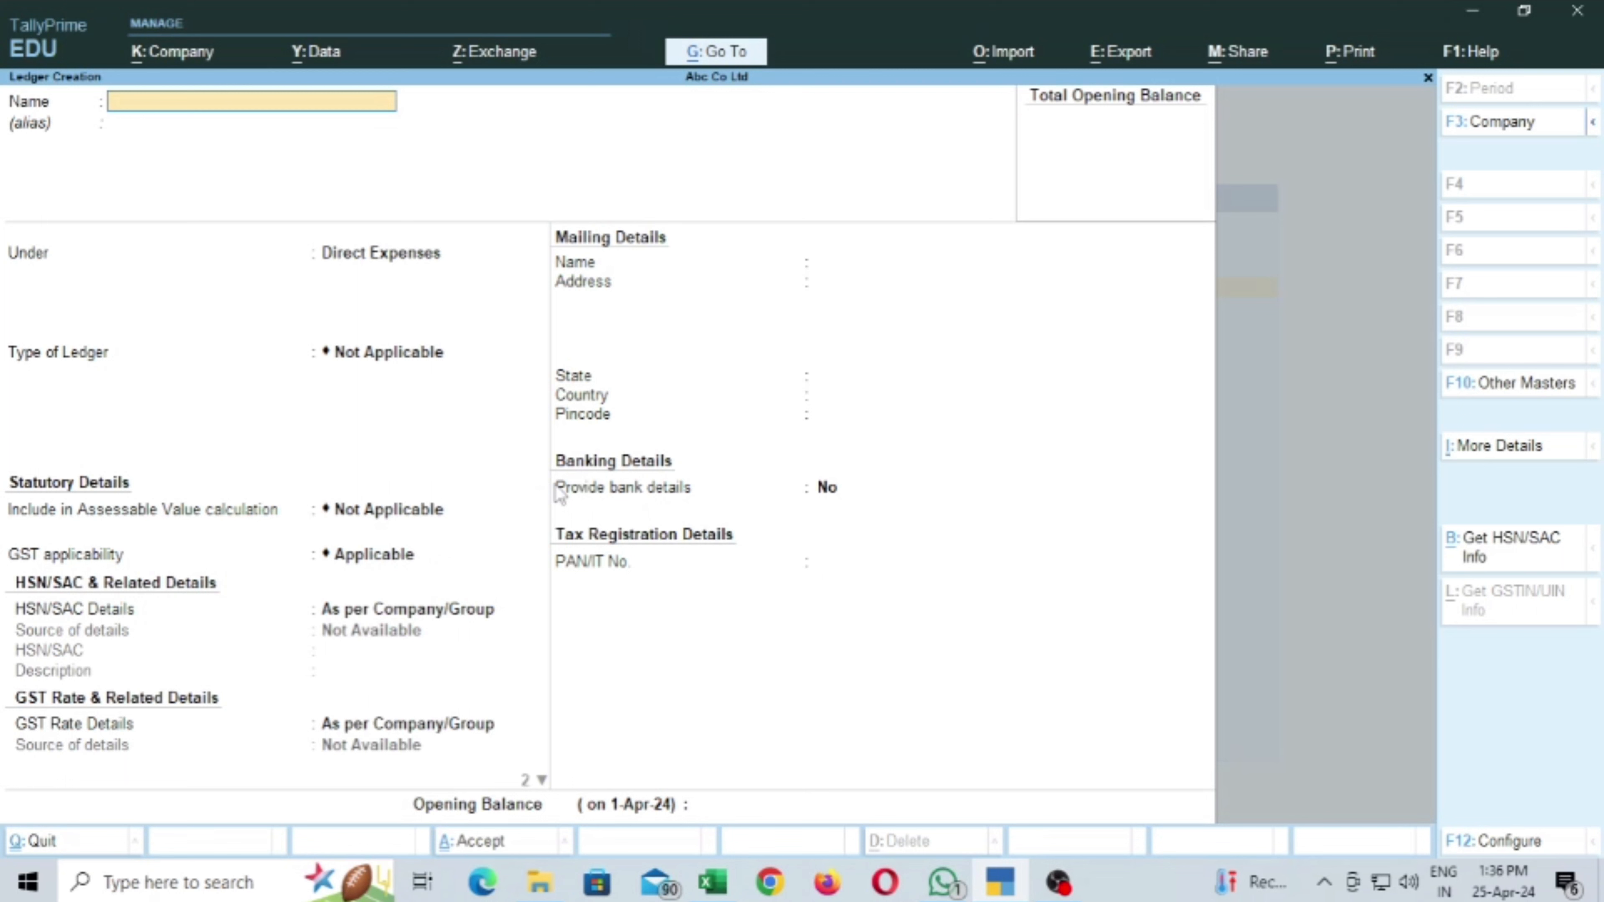
# Step: Look up the SALARY entry in the Excel table, and name the next TallyPrime ledger Salary
pyautogui.click(712, 886)
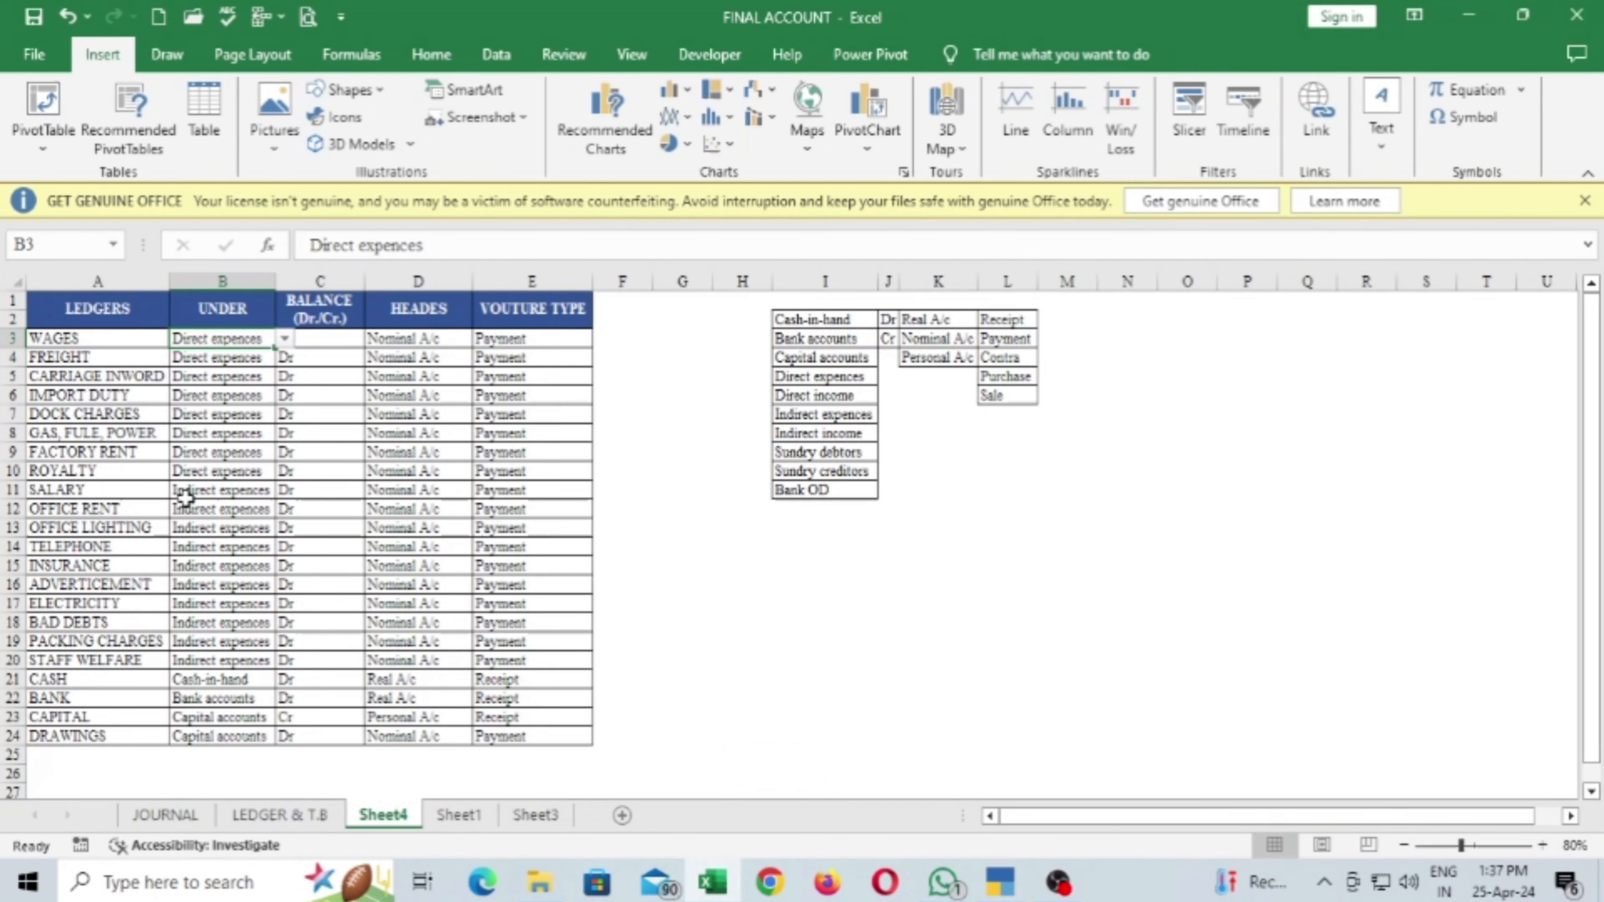
pyautogui.click(89, 494)
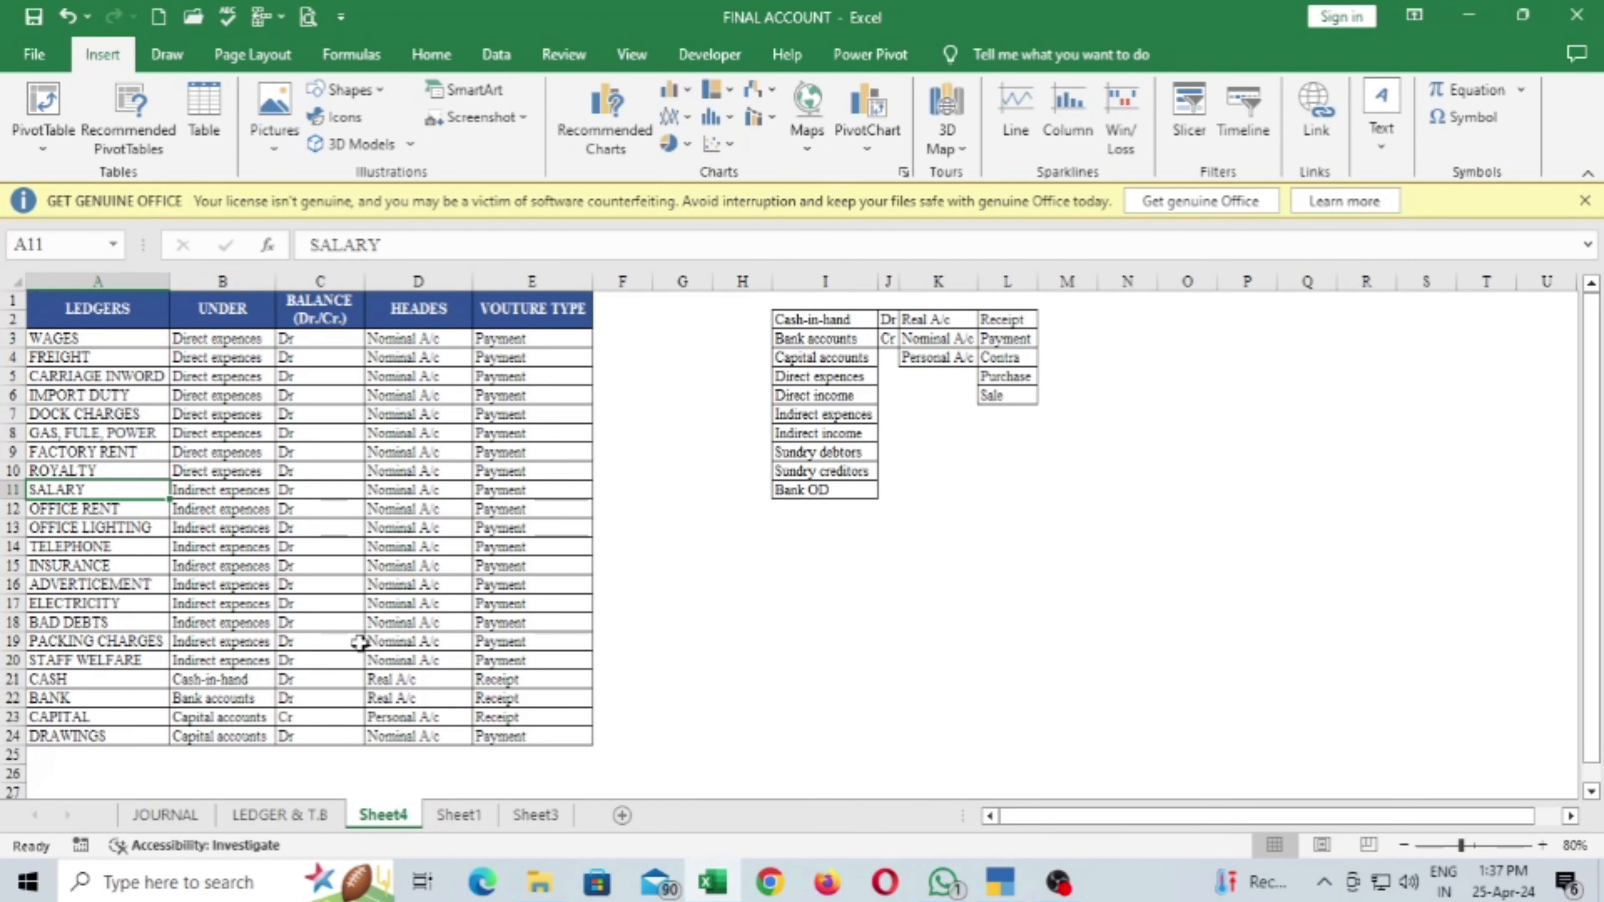
pyautogui.click(992, 896)
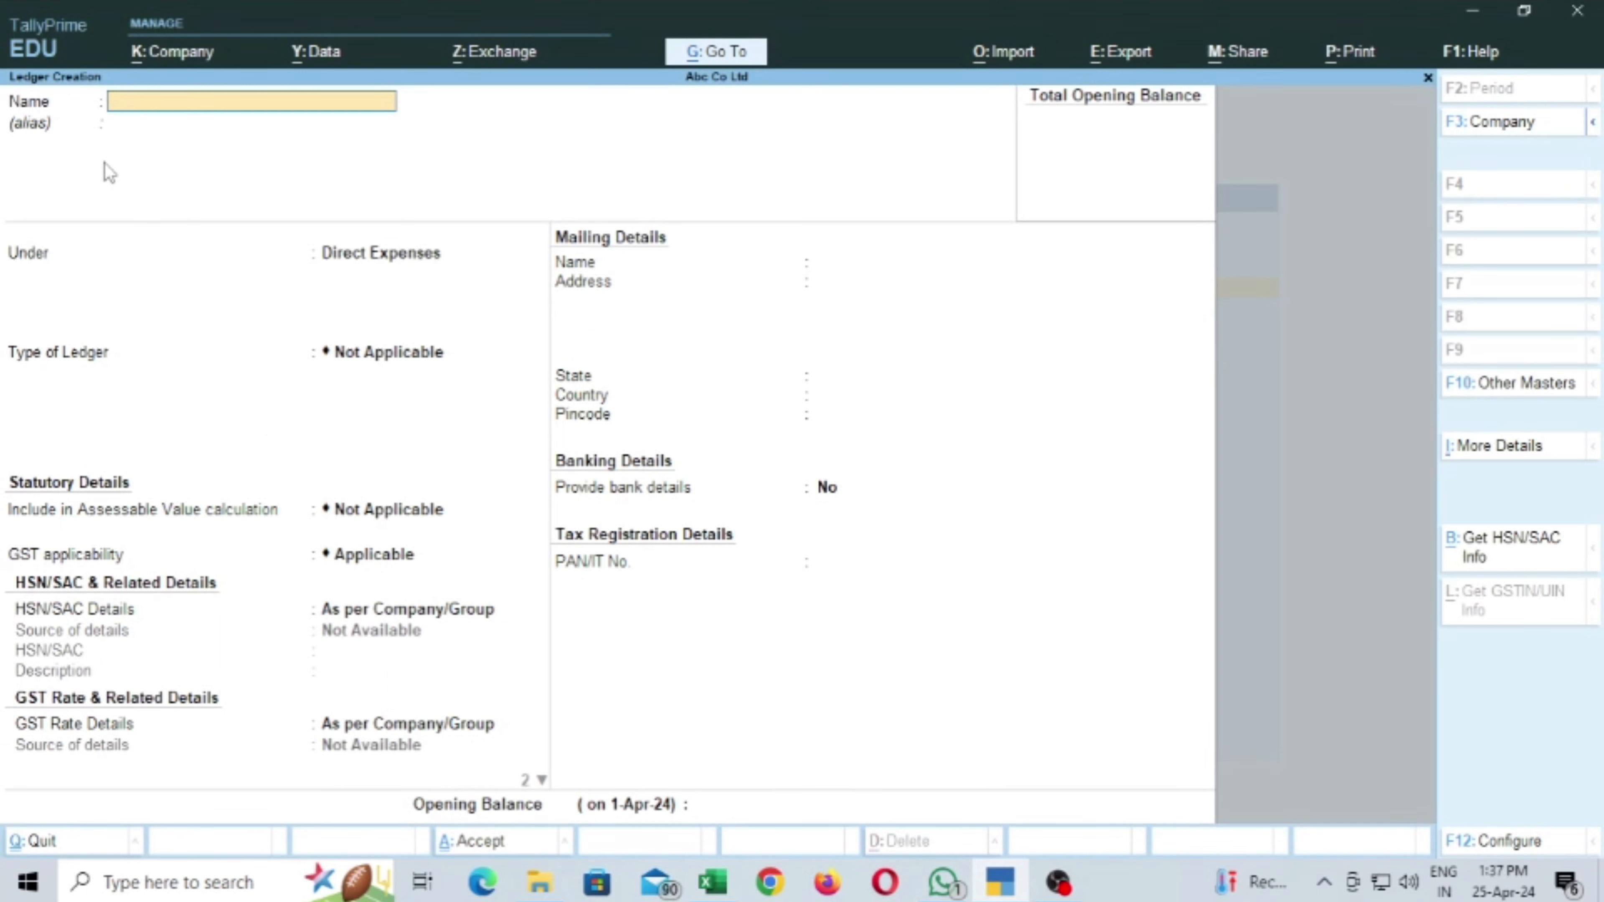
pyautogui.write('Salary')
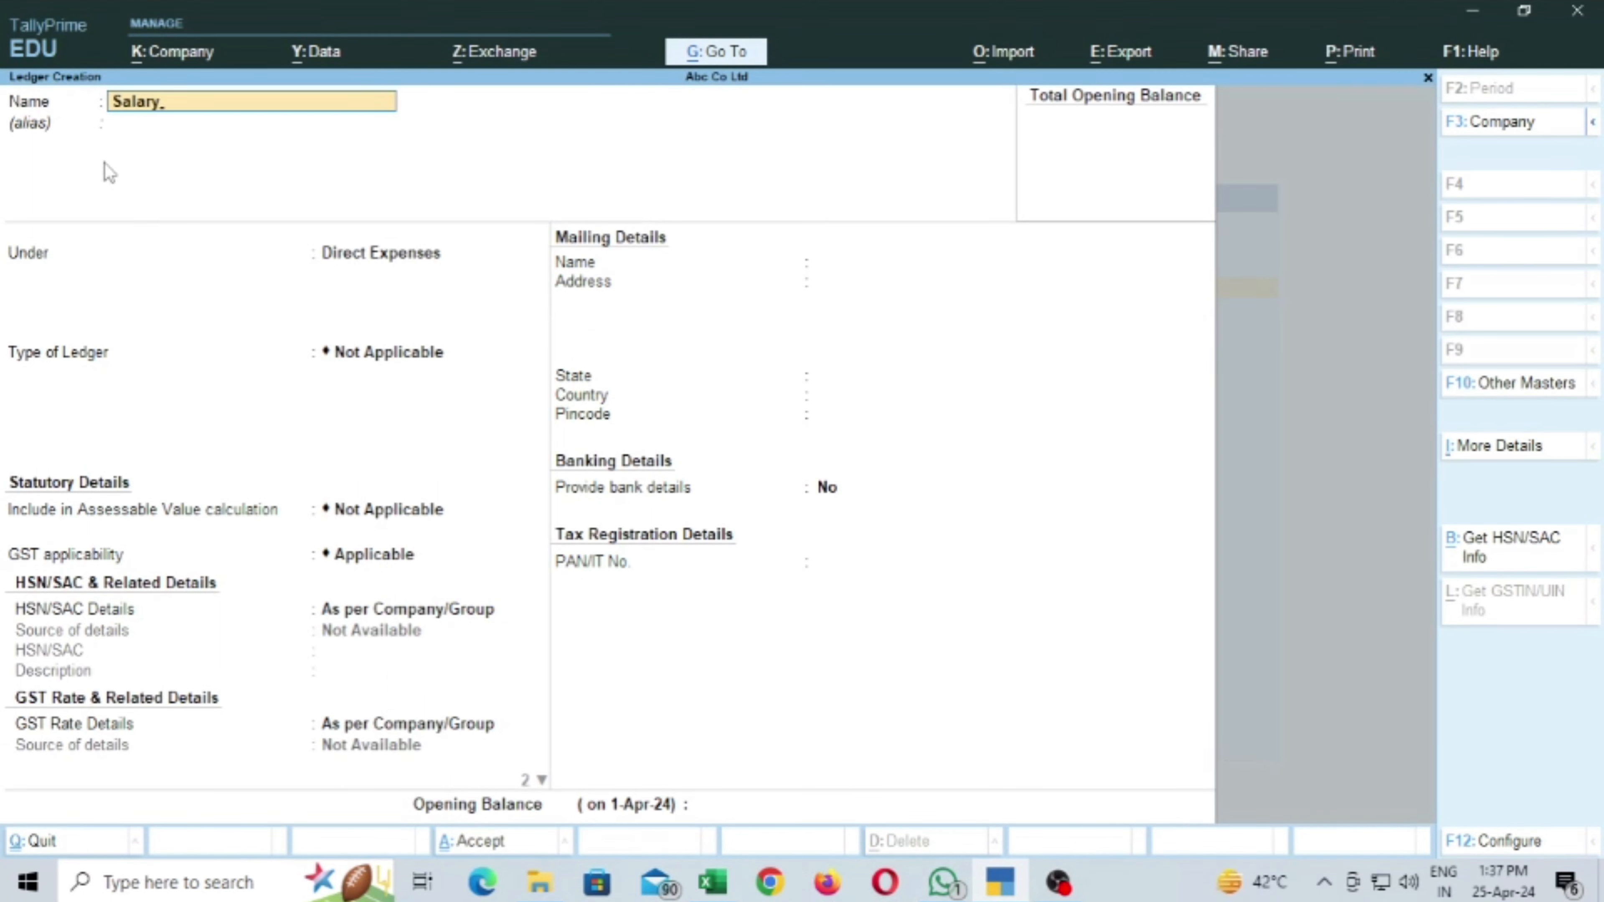
pyautogui.press('Return')
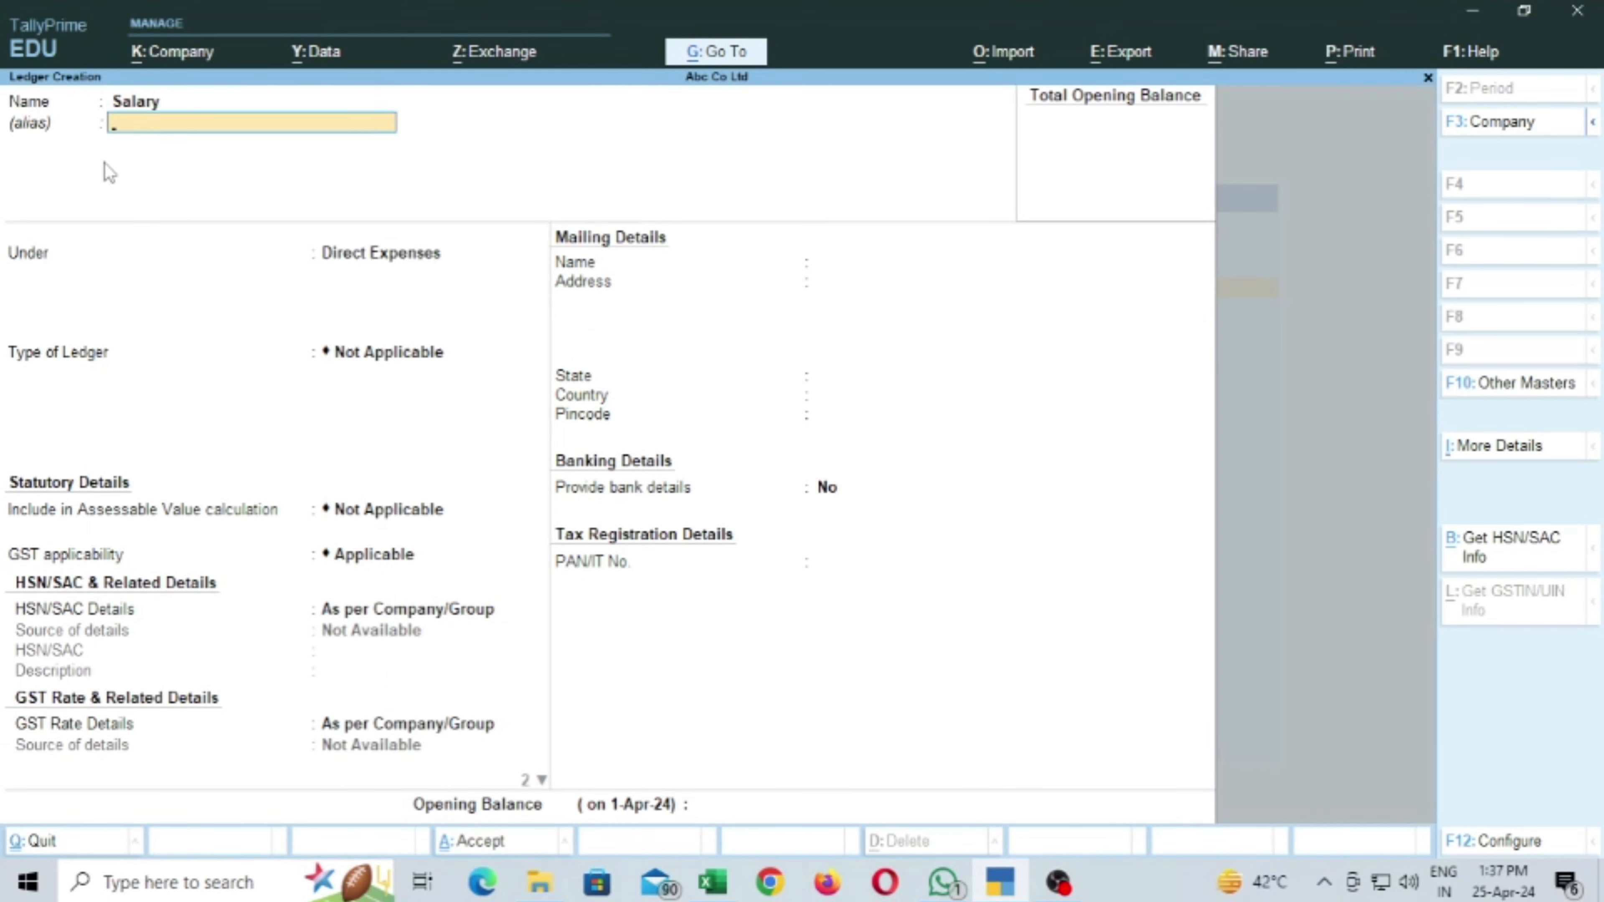
# Step: Leave the Salary ledger's alias empty and place the ledger under Indirect Expenses
pyautogui.press('Return')
pyautogui.write('In')
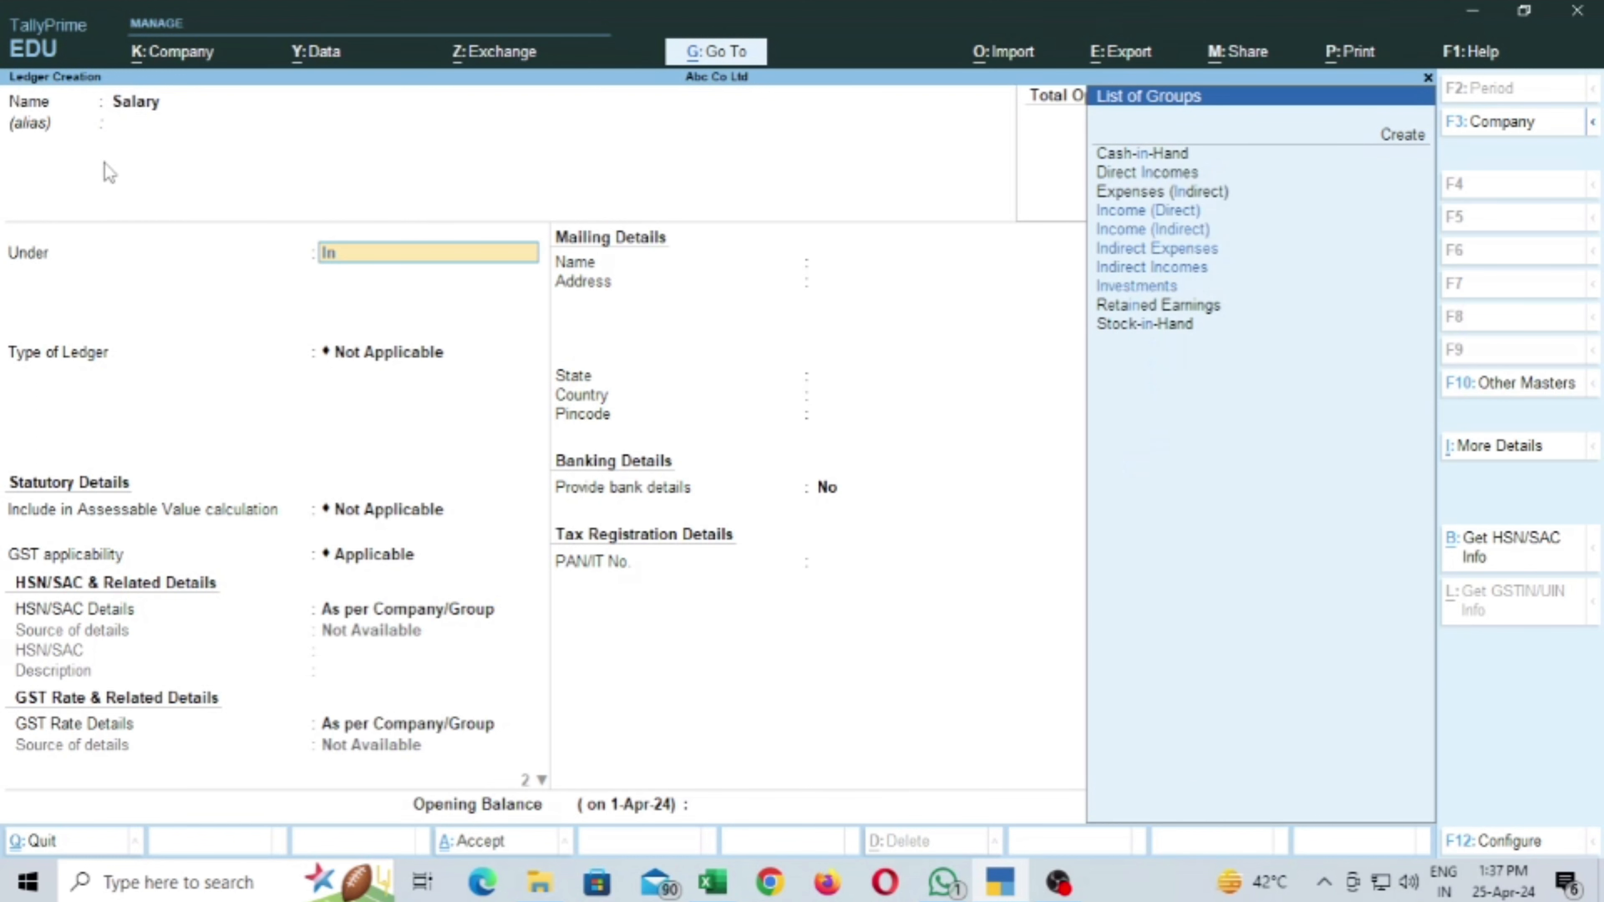
pyautogui.press('Down')
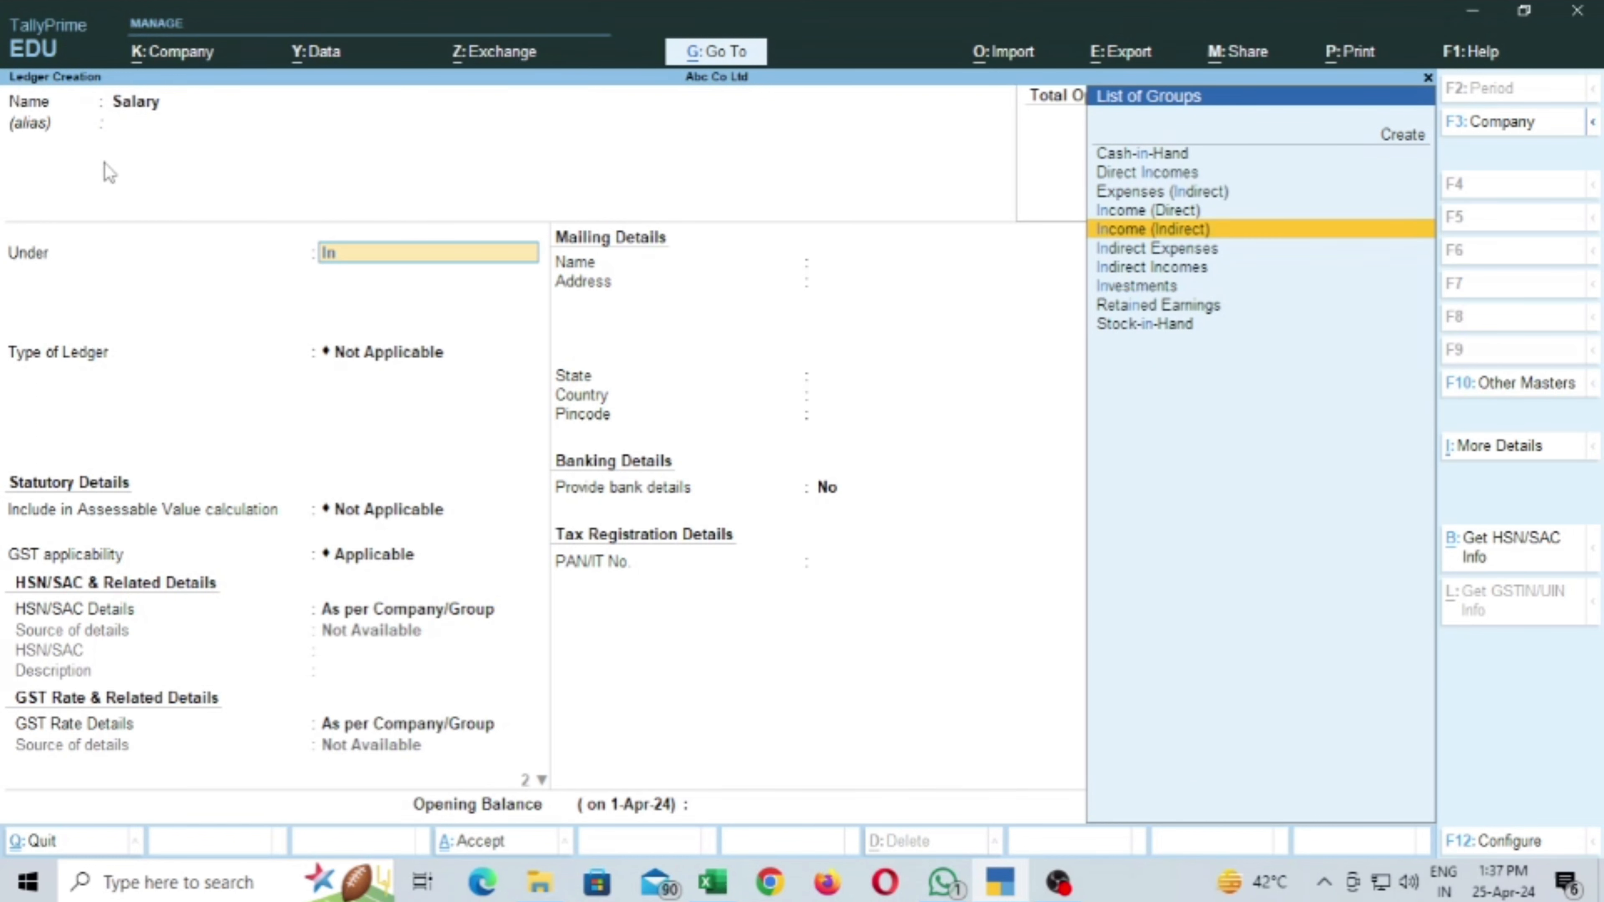
pyautogui.press('Down')
pyautogui.press('Return')
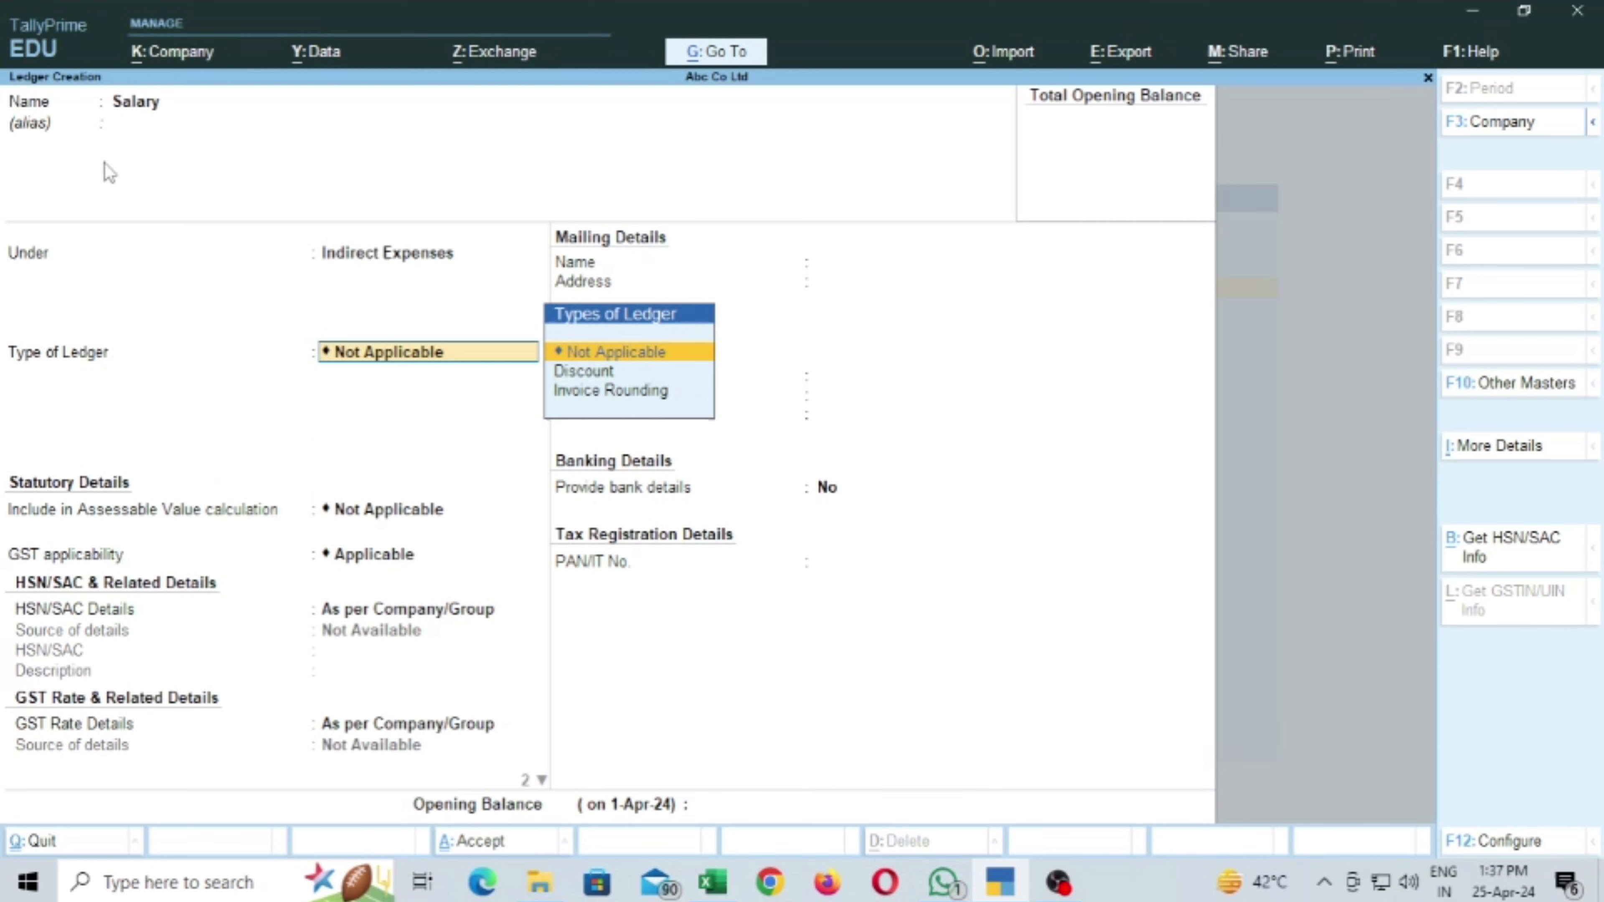
# Step: Set GST applicability to Not Applicable for the Salary ledger, keep the other defaults and save it without an opening balance
pyautogui.press('Return')
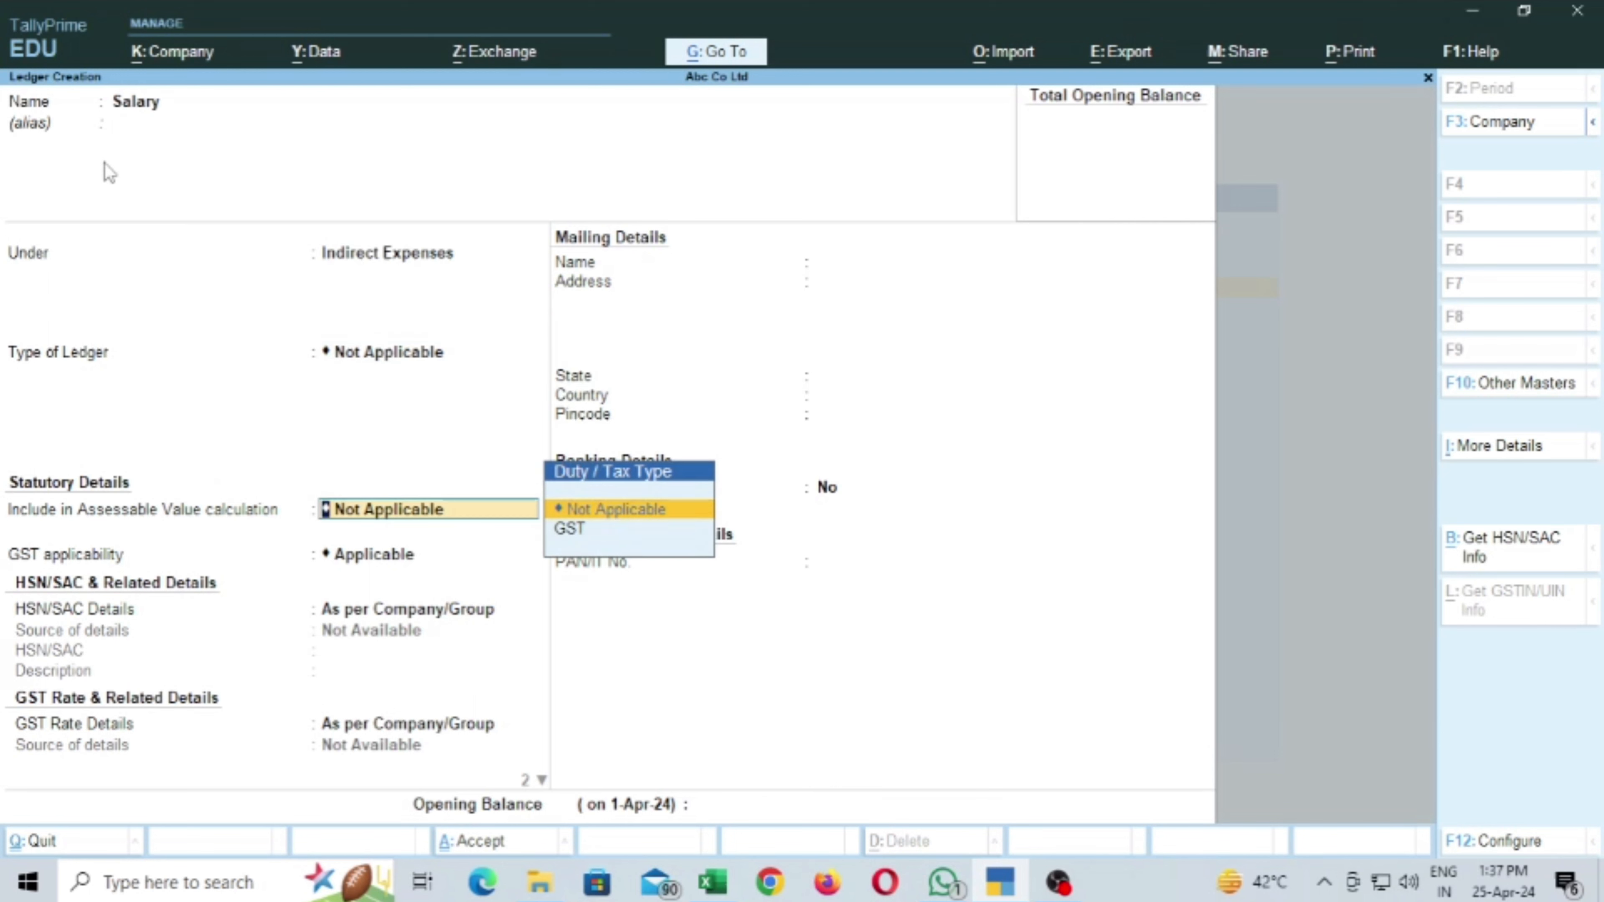
pyautogui.press('Return')
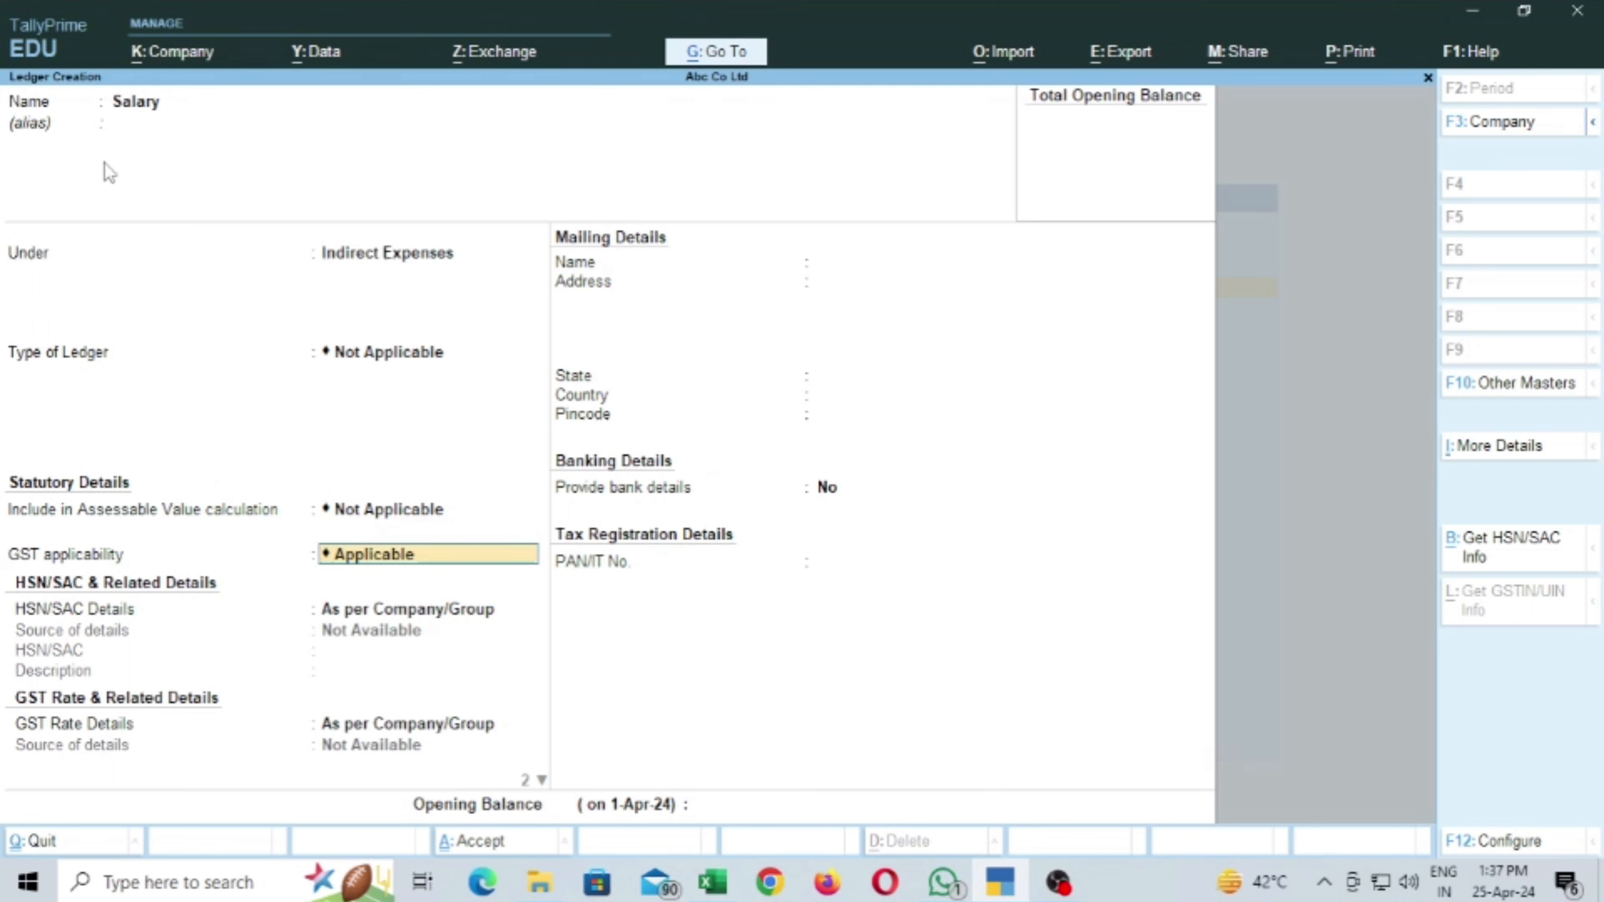
pyautogui.press('BackSpace')
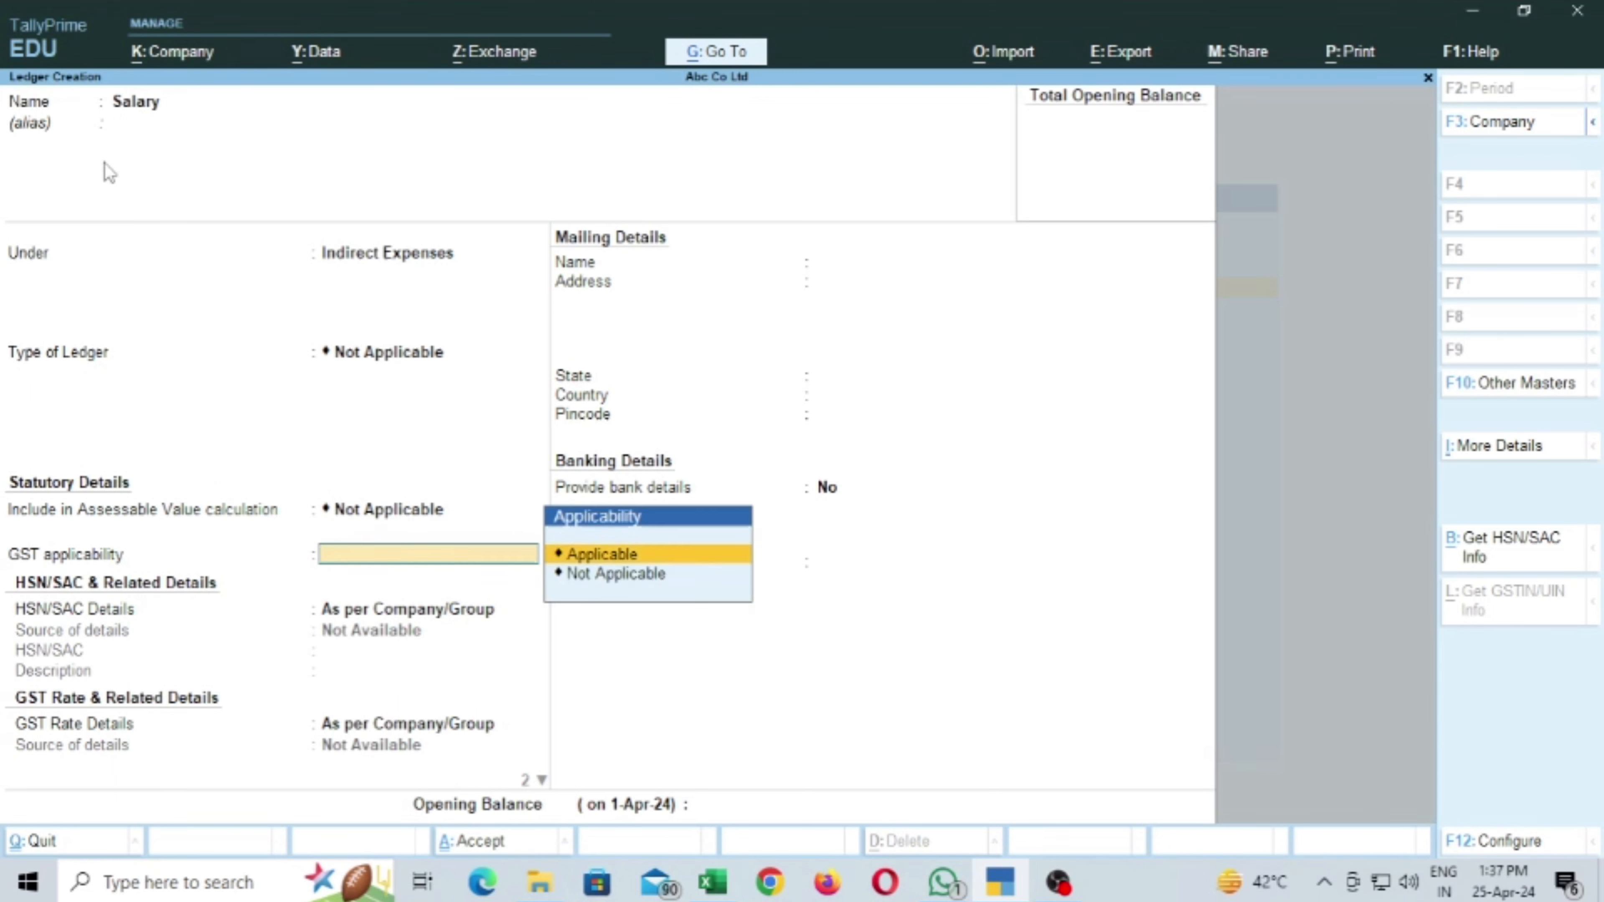
pyautogui.press('Down')
pyautogui.press('Return')
pyautogui.press('Return')
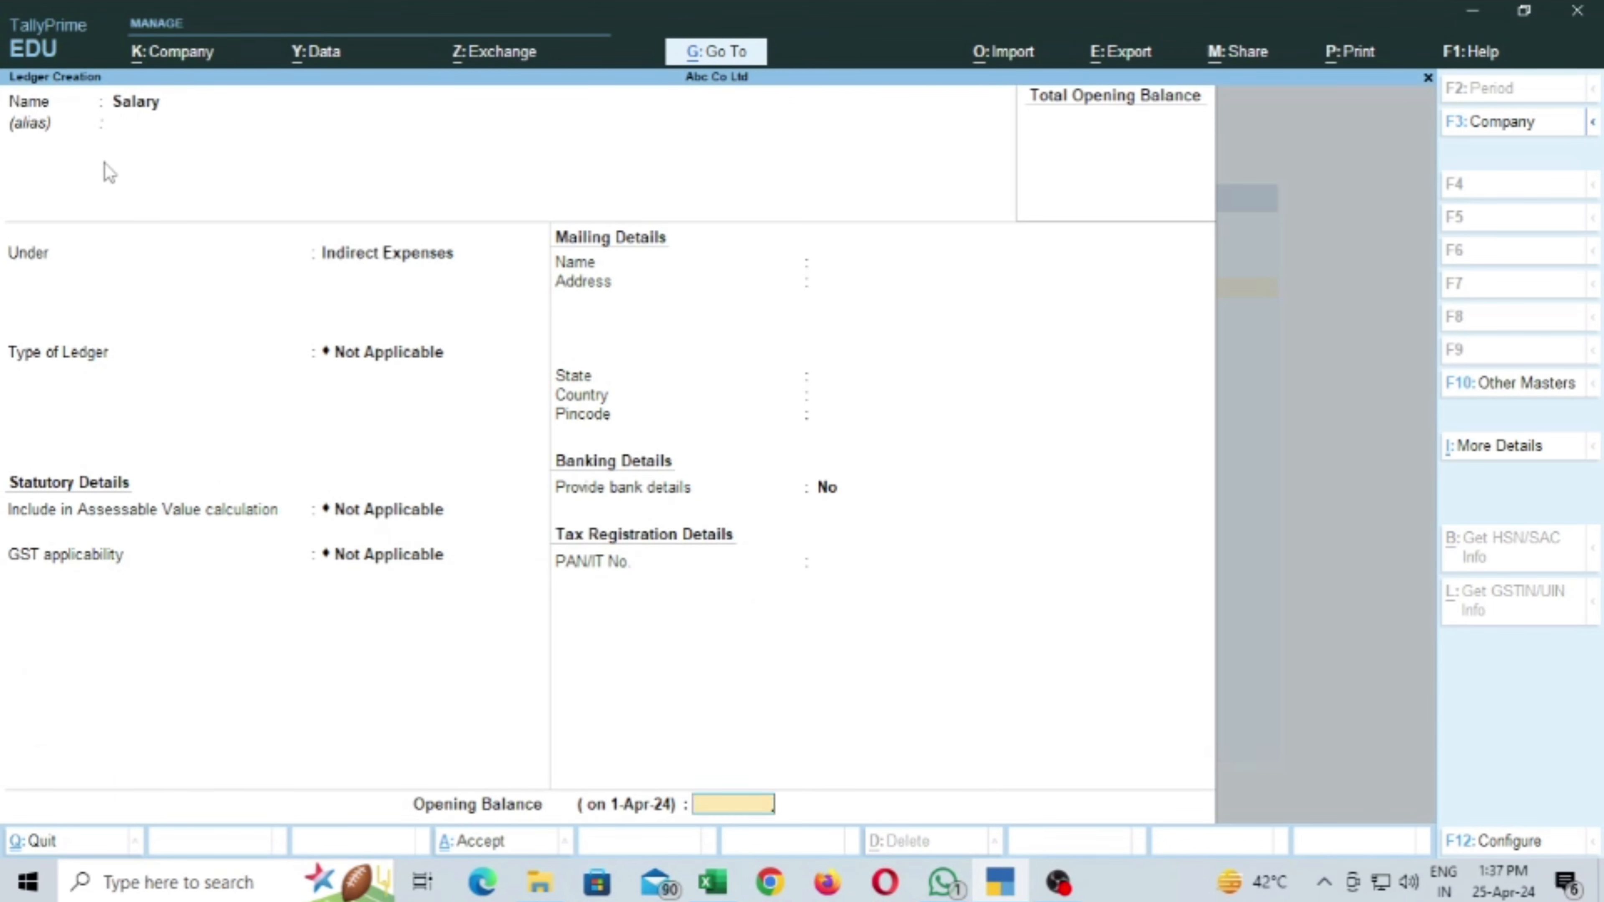
pyautogui.press('Return')
pyautogui.press('y')
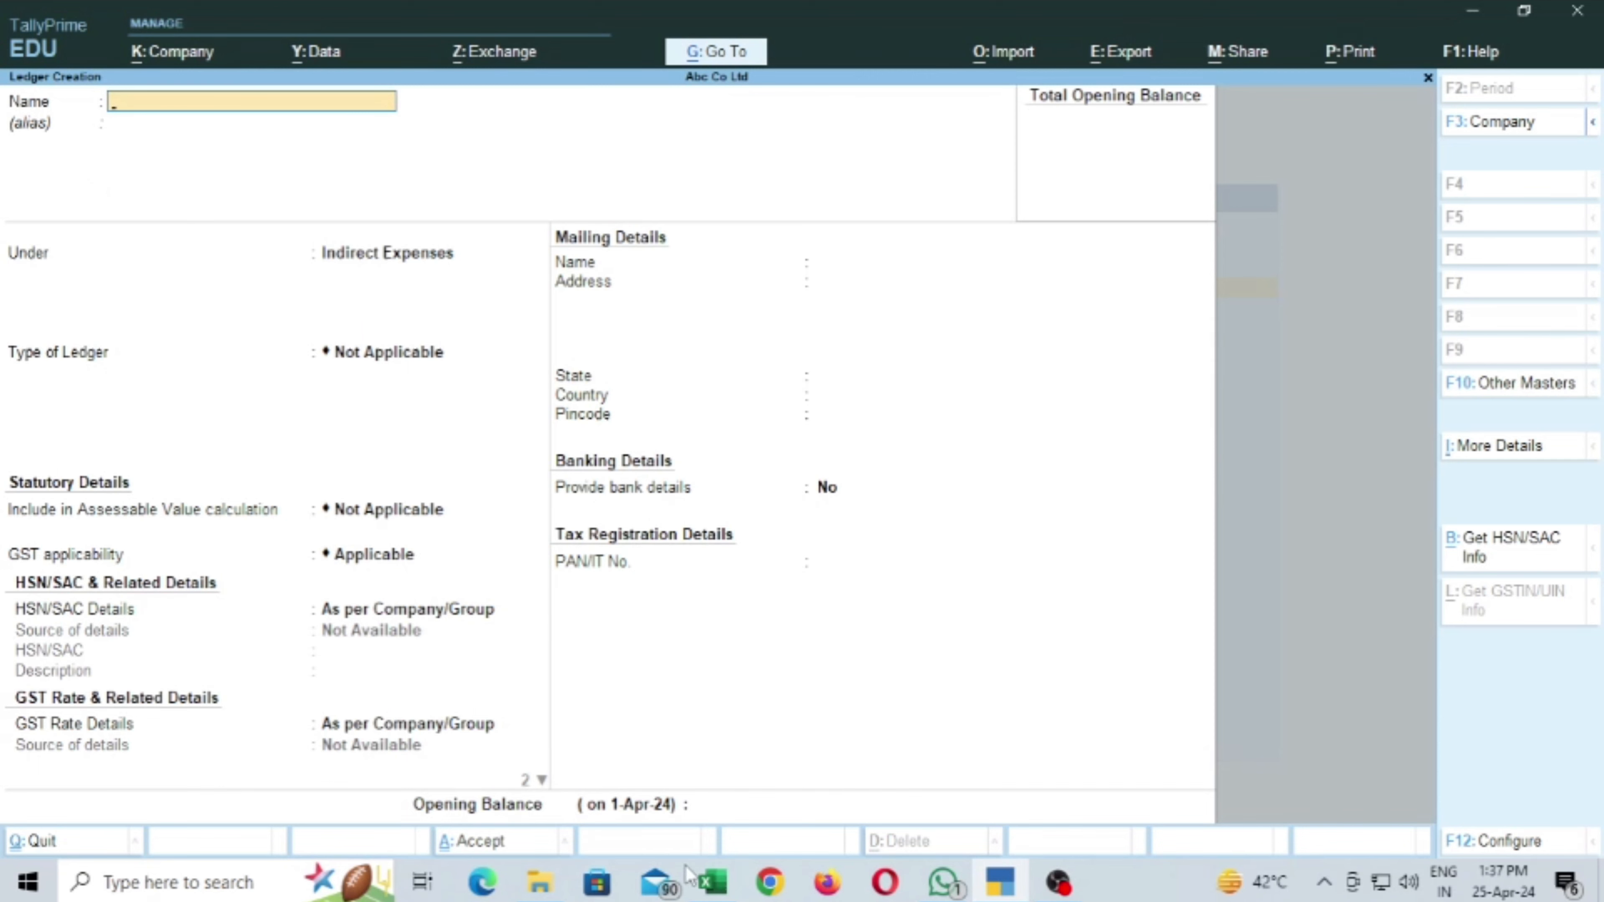
# Step: Look up the BANK entry's group in the Excel table, and name the next TallyPrime ledger SBI (CA) without an alias
pyautogui.click(690, 879)
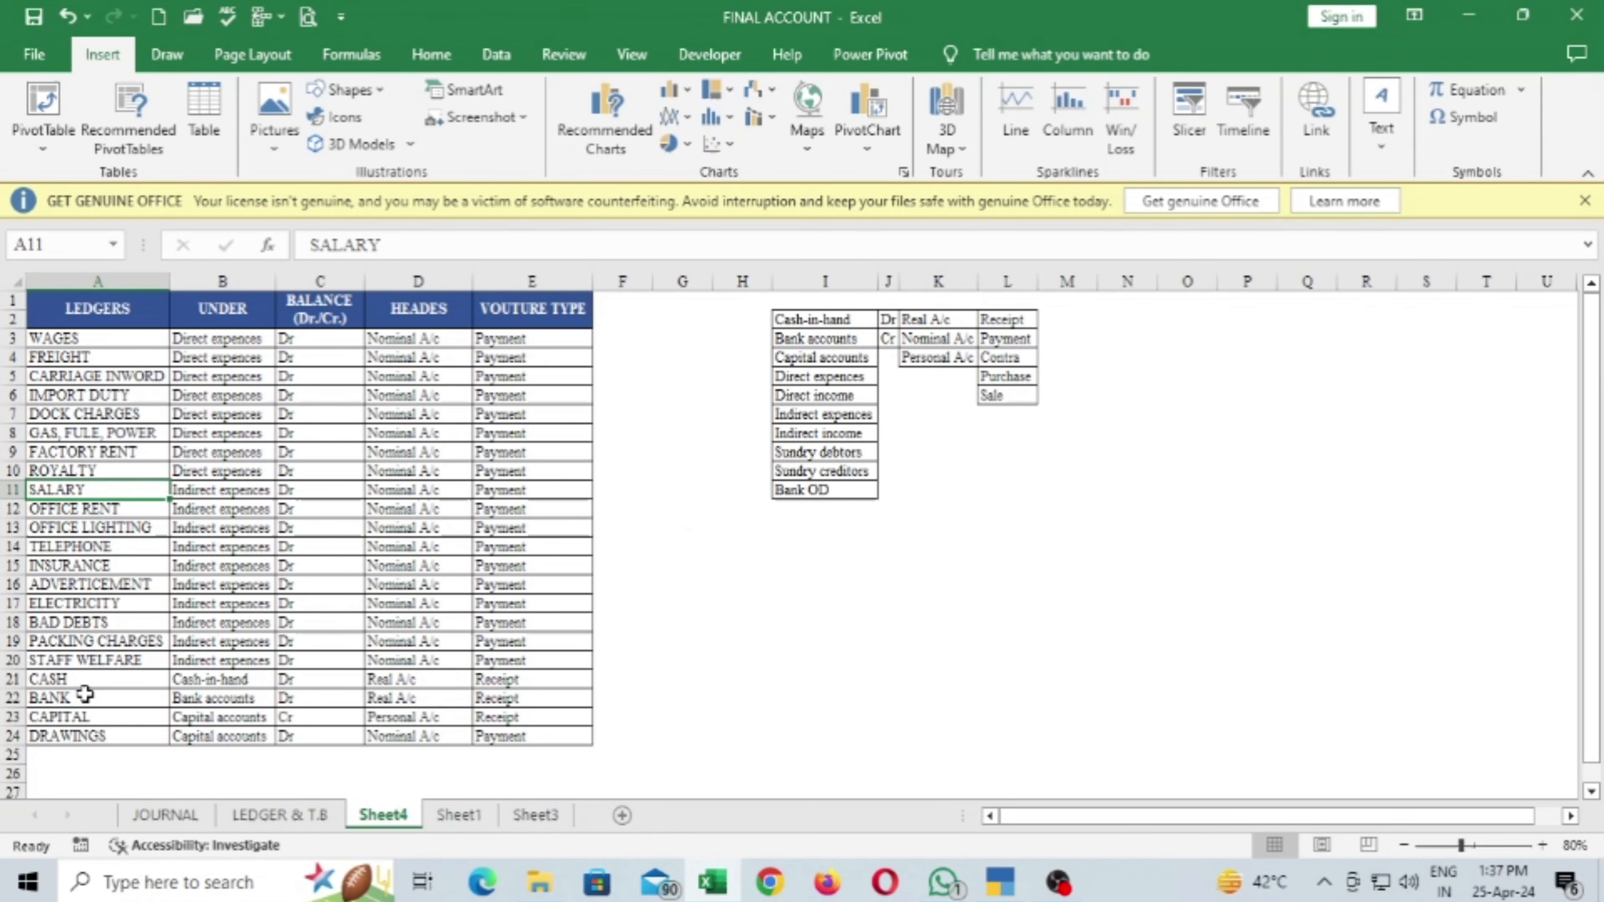
pyautogui.click(84, 695)
pyautogui.click(229, 699)
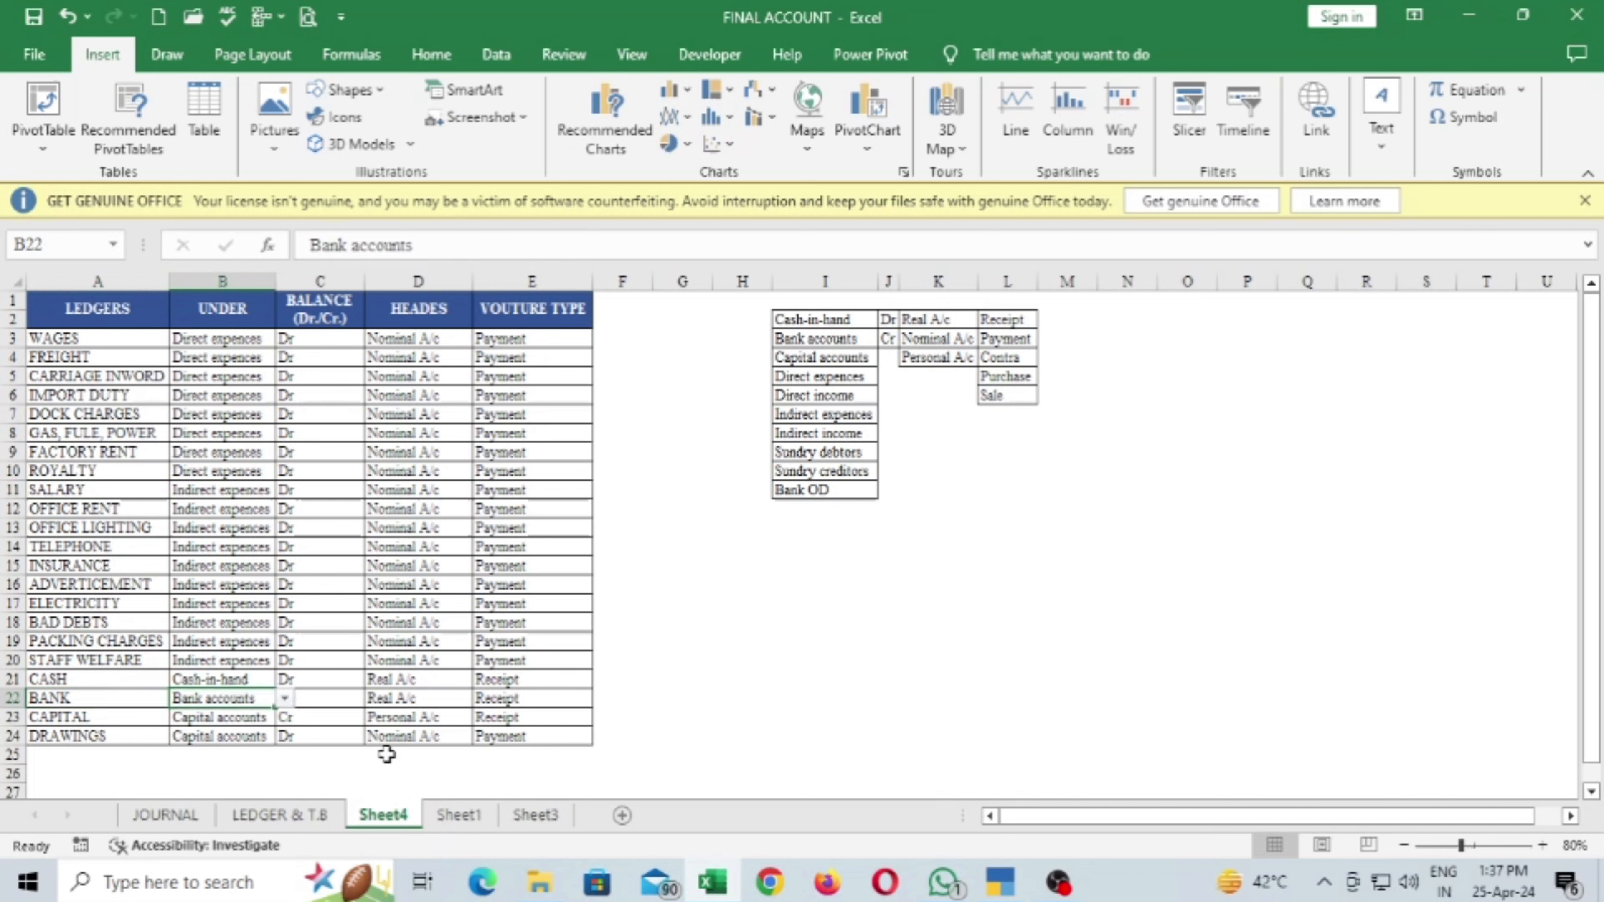
pyautogui.click(999, 881)
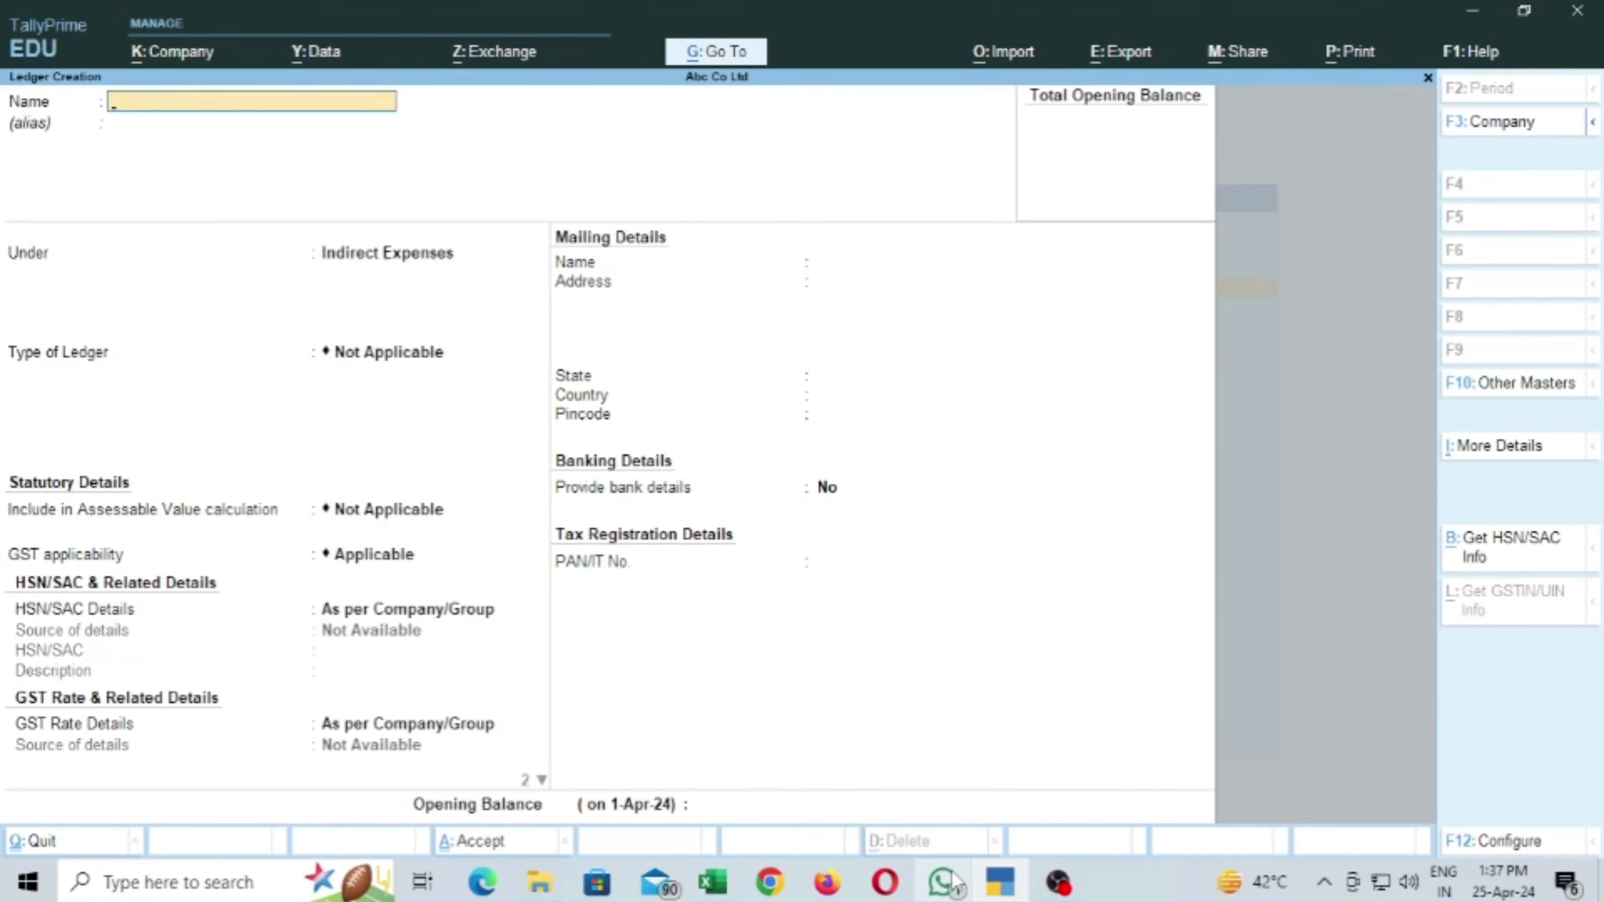
pyautogui.moveTo(955, 884)
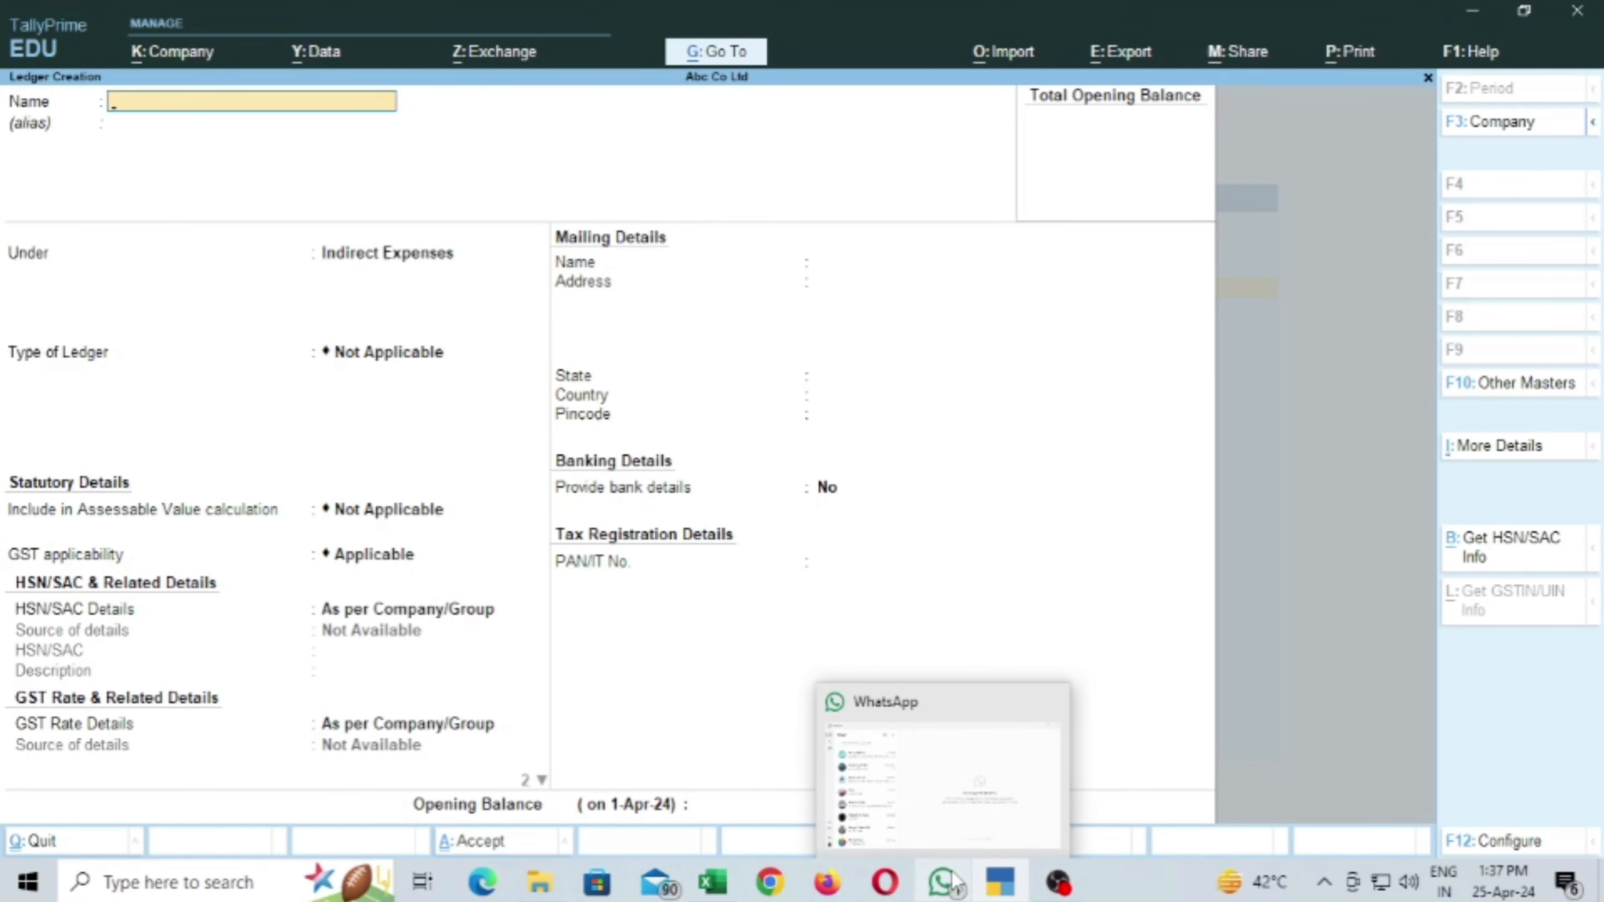
pyautogui.write('Sbi')
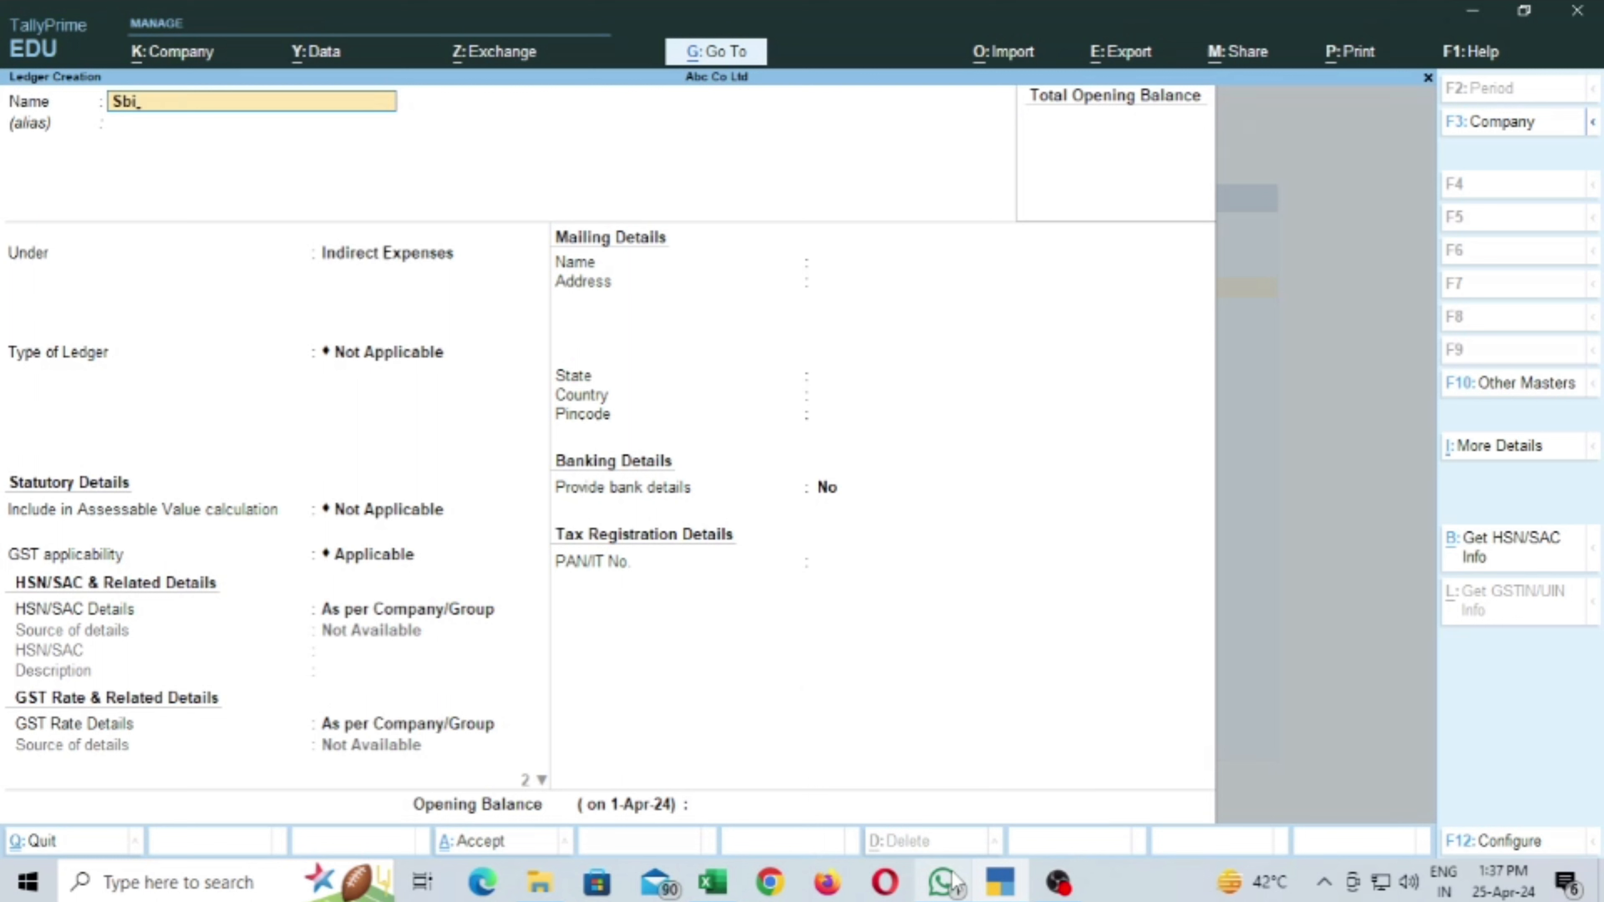
pyautogui.press('BackSpace')
pyautogui.press('BackSpace')
pyautogui.write('BI (CA)')
pyautogui.press('Return')
pyautogui.press('Return')
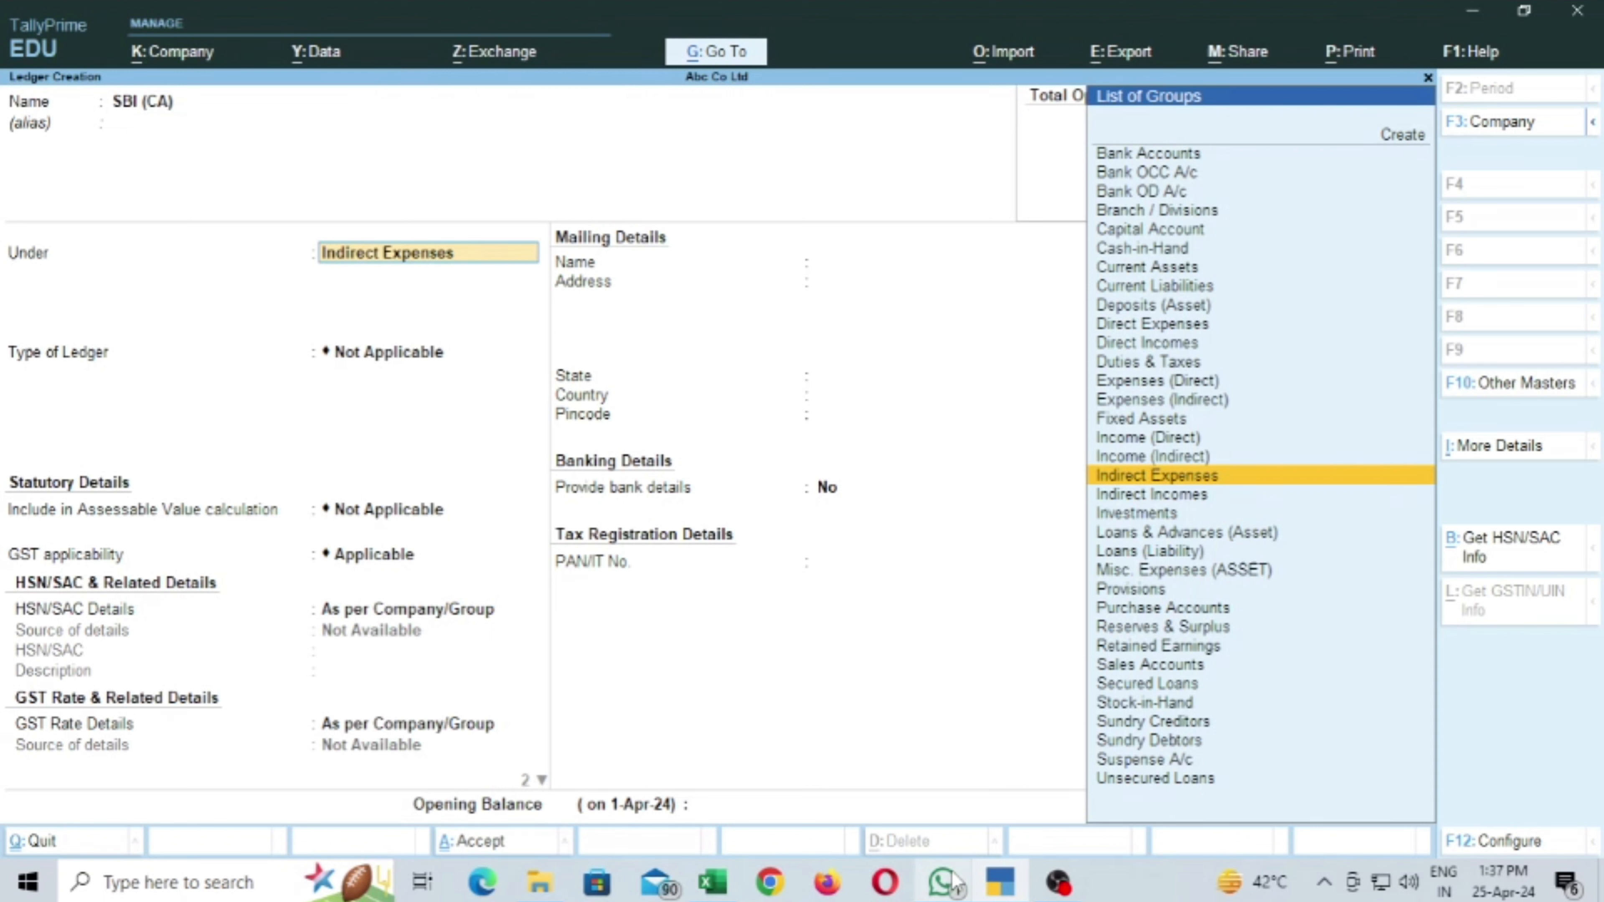
# Step: Place the SBI (CA) ledger under the Bank Accounts group
pyautogui.press('Up')
pyautogui.press('Up')
pyautogui.press('Up')
pyautogui.press('Up')
pyautogui.press('Up')
pyautogui.press('Up')
pyautogui.press('Up')
pyautogui.press('Up')
pyautogui.press('Up')
pyautogui.press('Up')
pyautogui.press('Up')
pyautogui.press('Up')
pyautogui.press('Up')
pyautogui.press('Up')
pyautogui.press('Up')
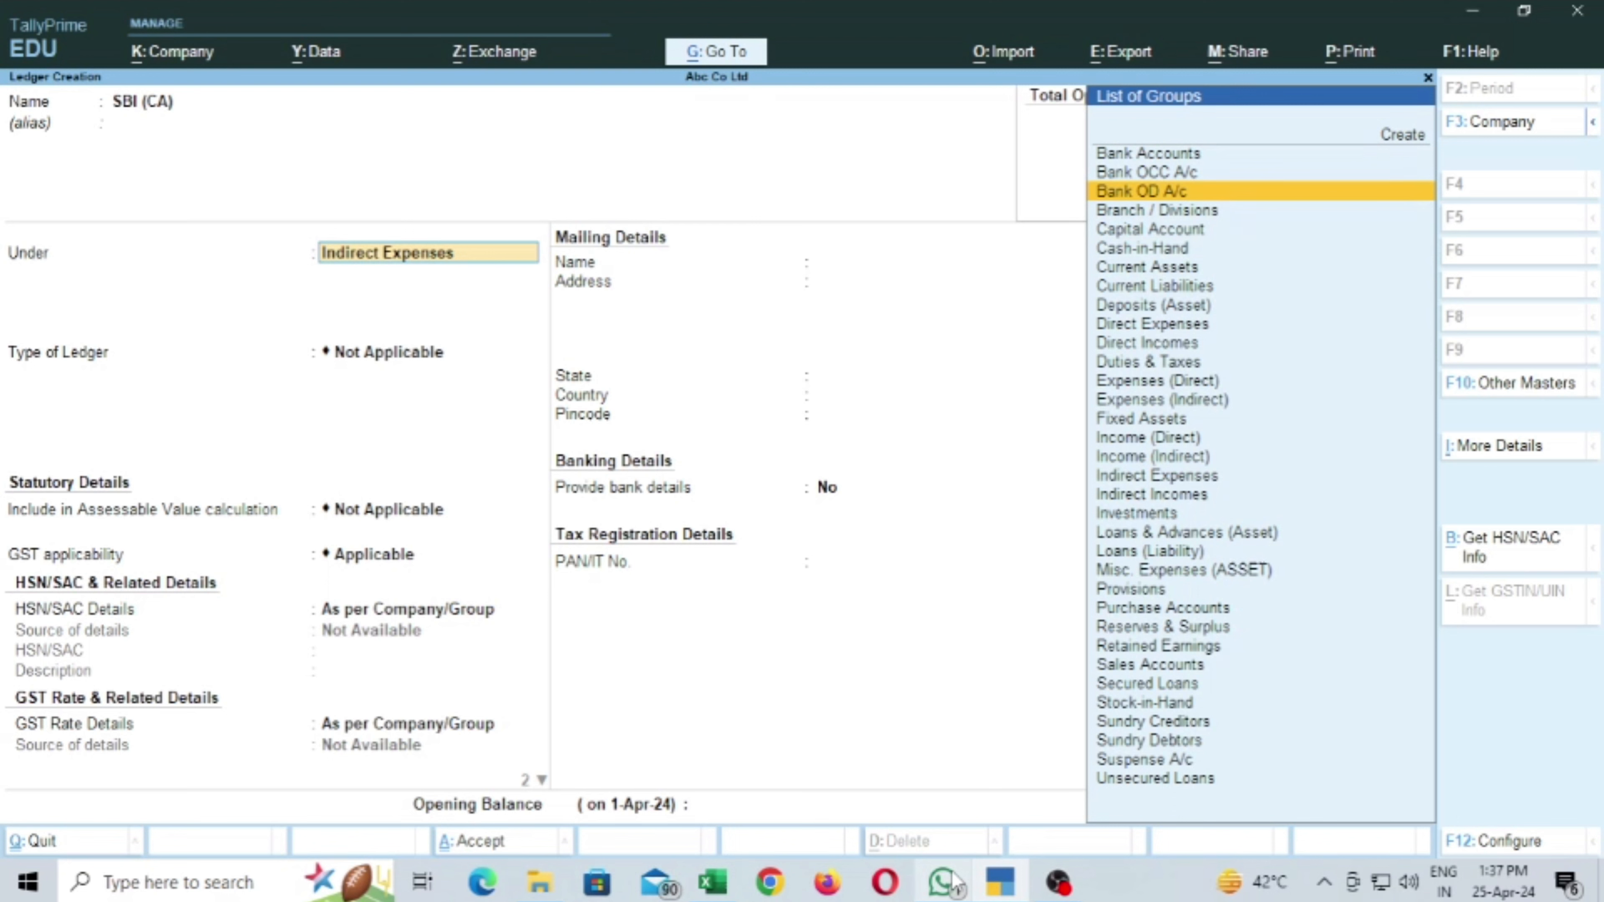
pyautogui.press('Up')
pyautogui.press('Up')
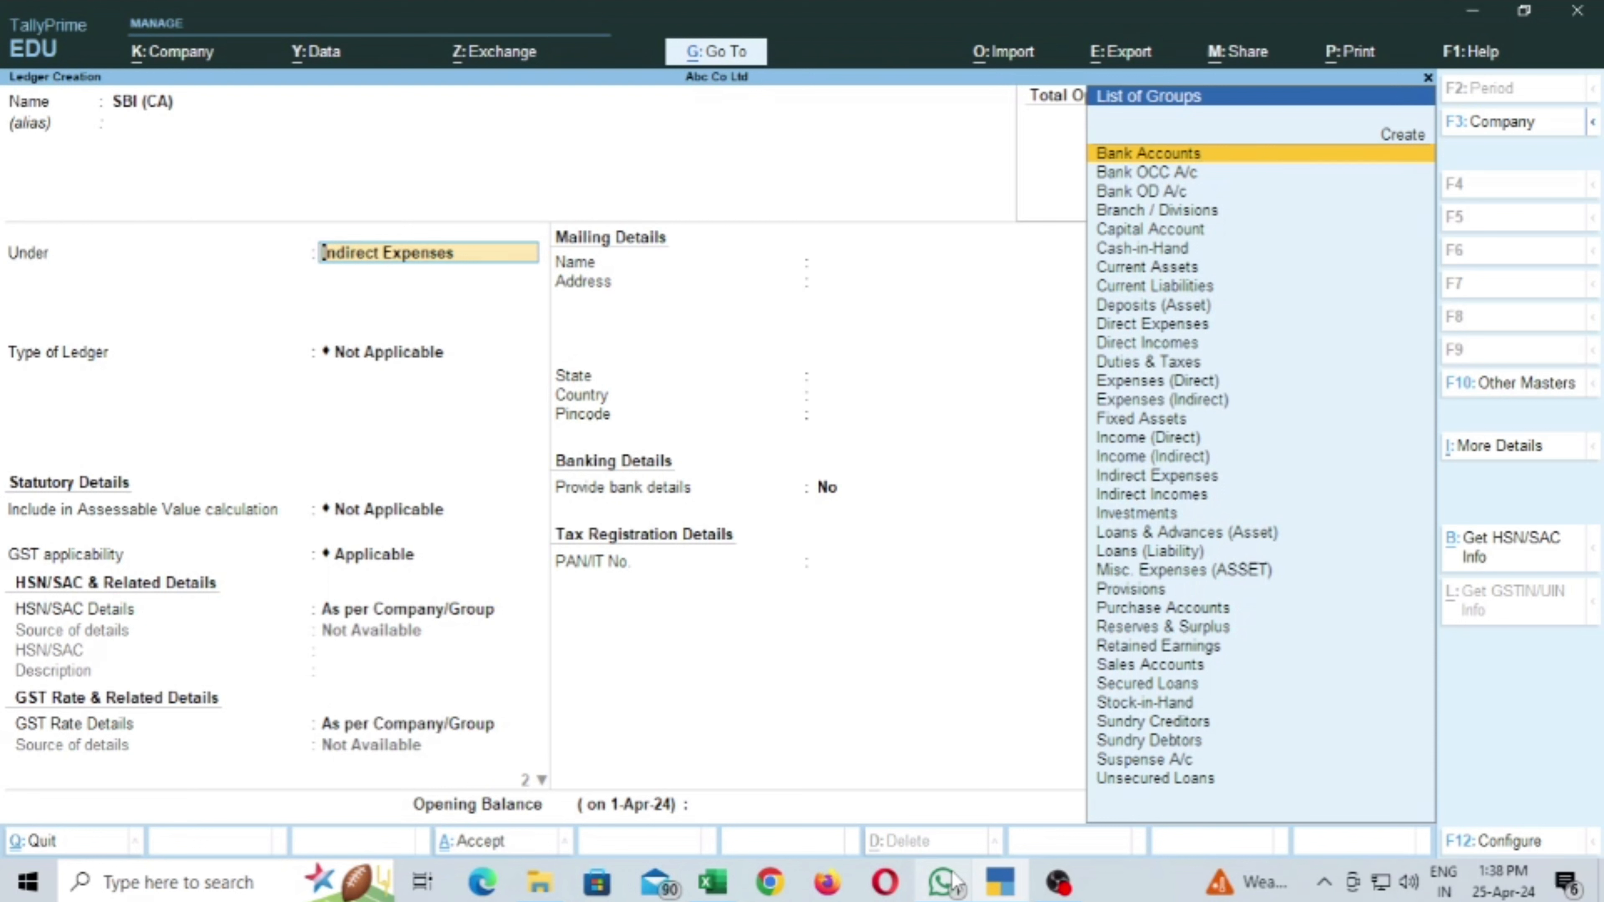
pyautogui.press('Return')
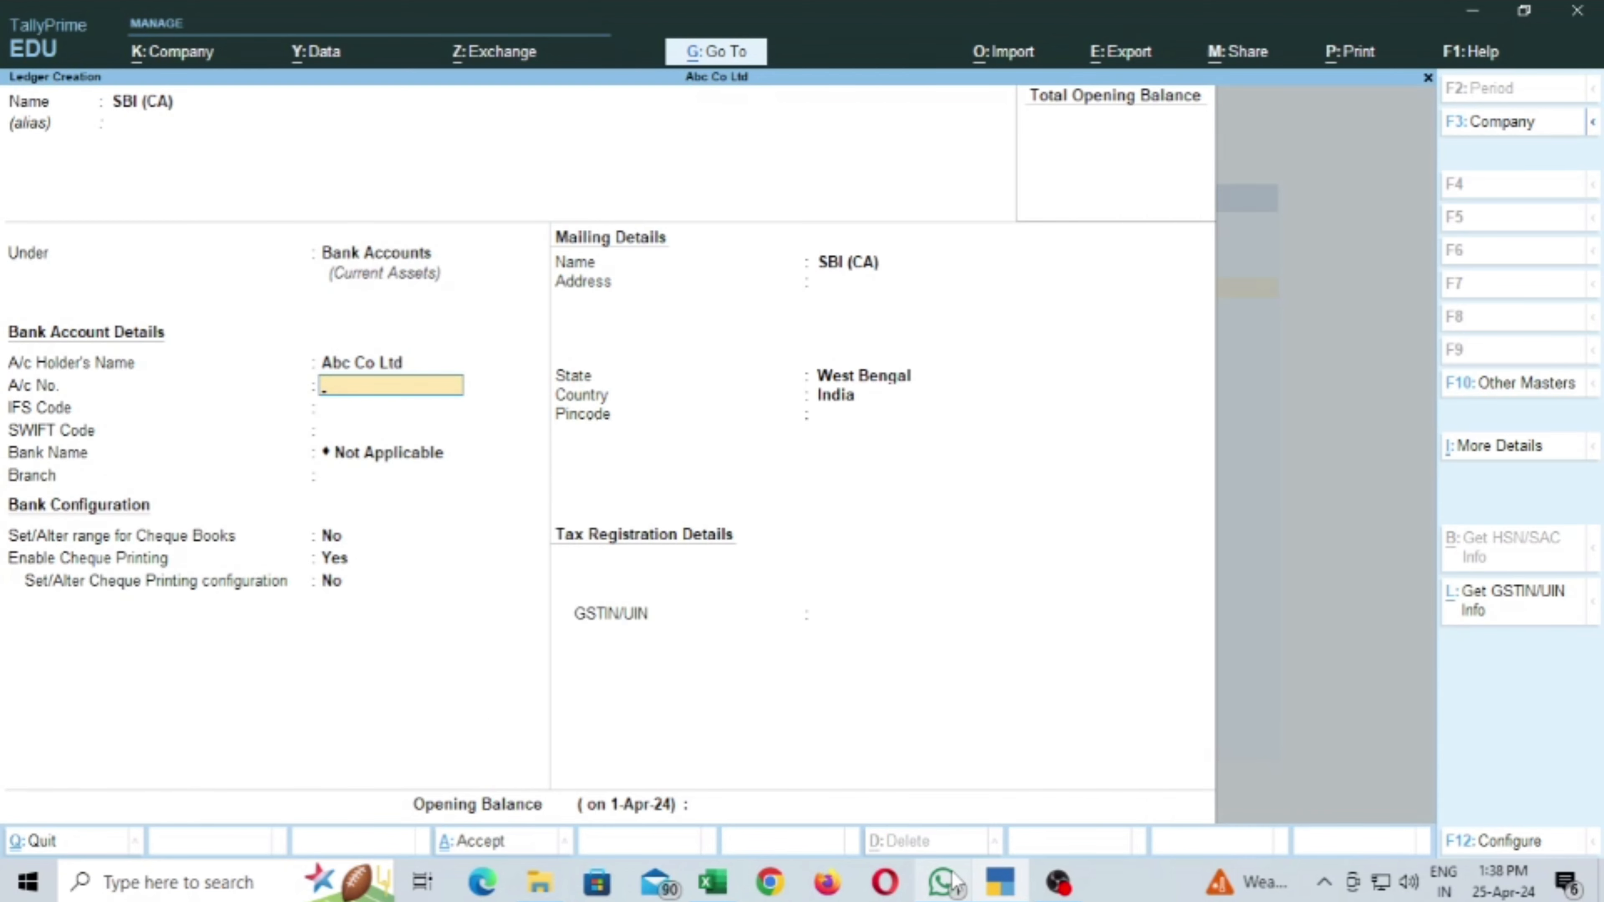
# Step: Try Bank OD A/c as the SBI (CA) ledger's group, and return the ledger to Bank Accounts
pyautogui.press('BackSpace')
pyautogui.press('BackSpace')
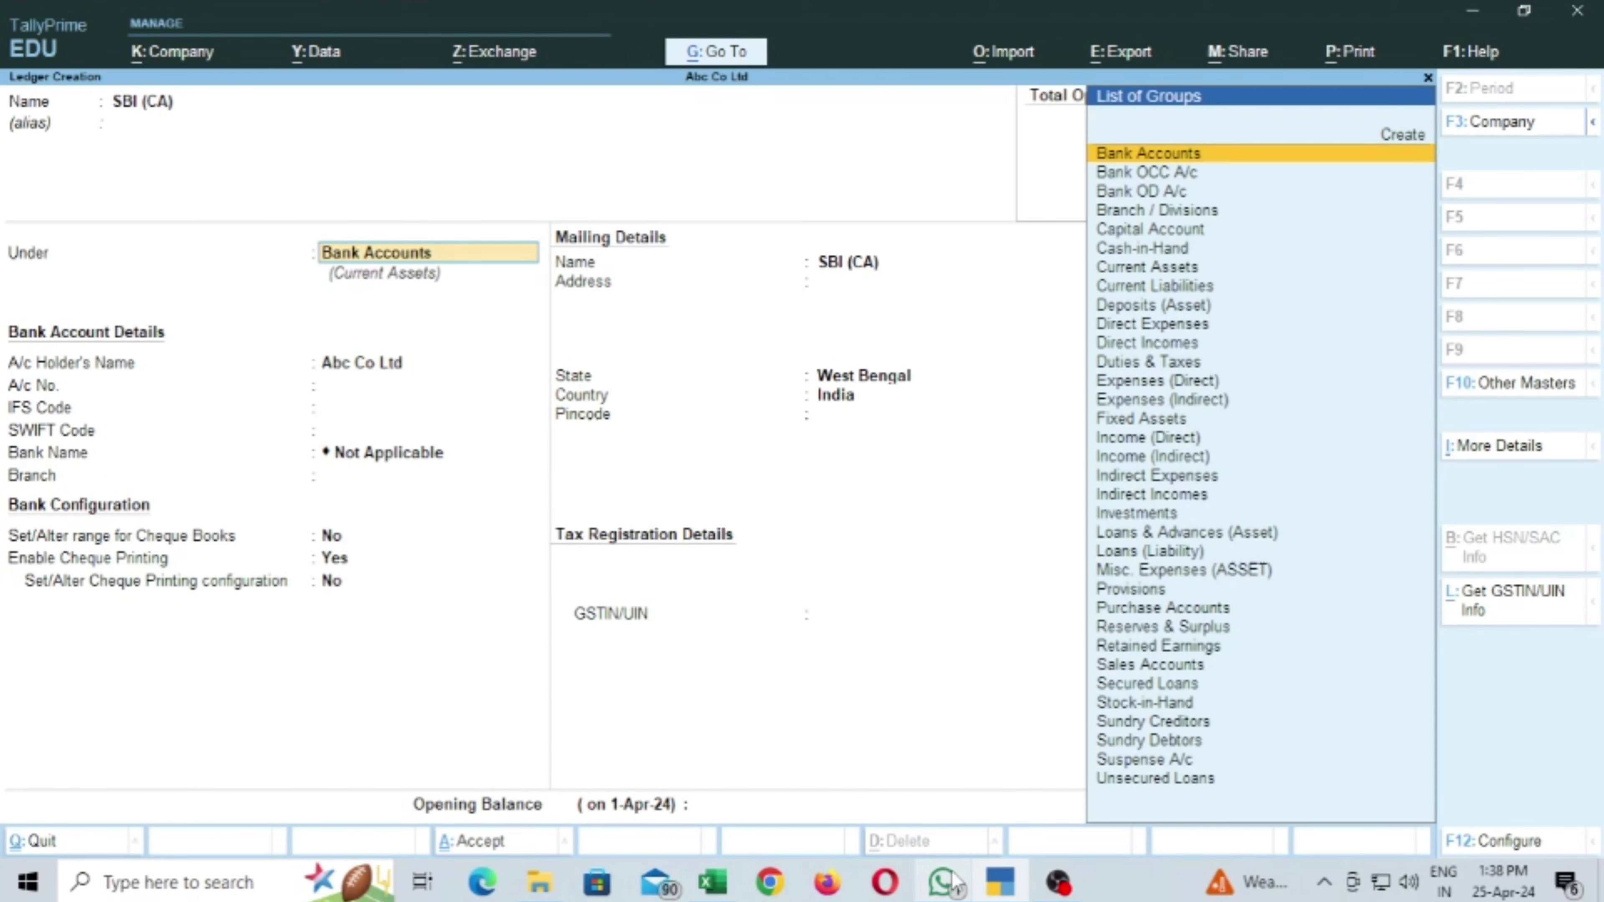
pyautogui.press('Down')
pyautogui.press('Down')
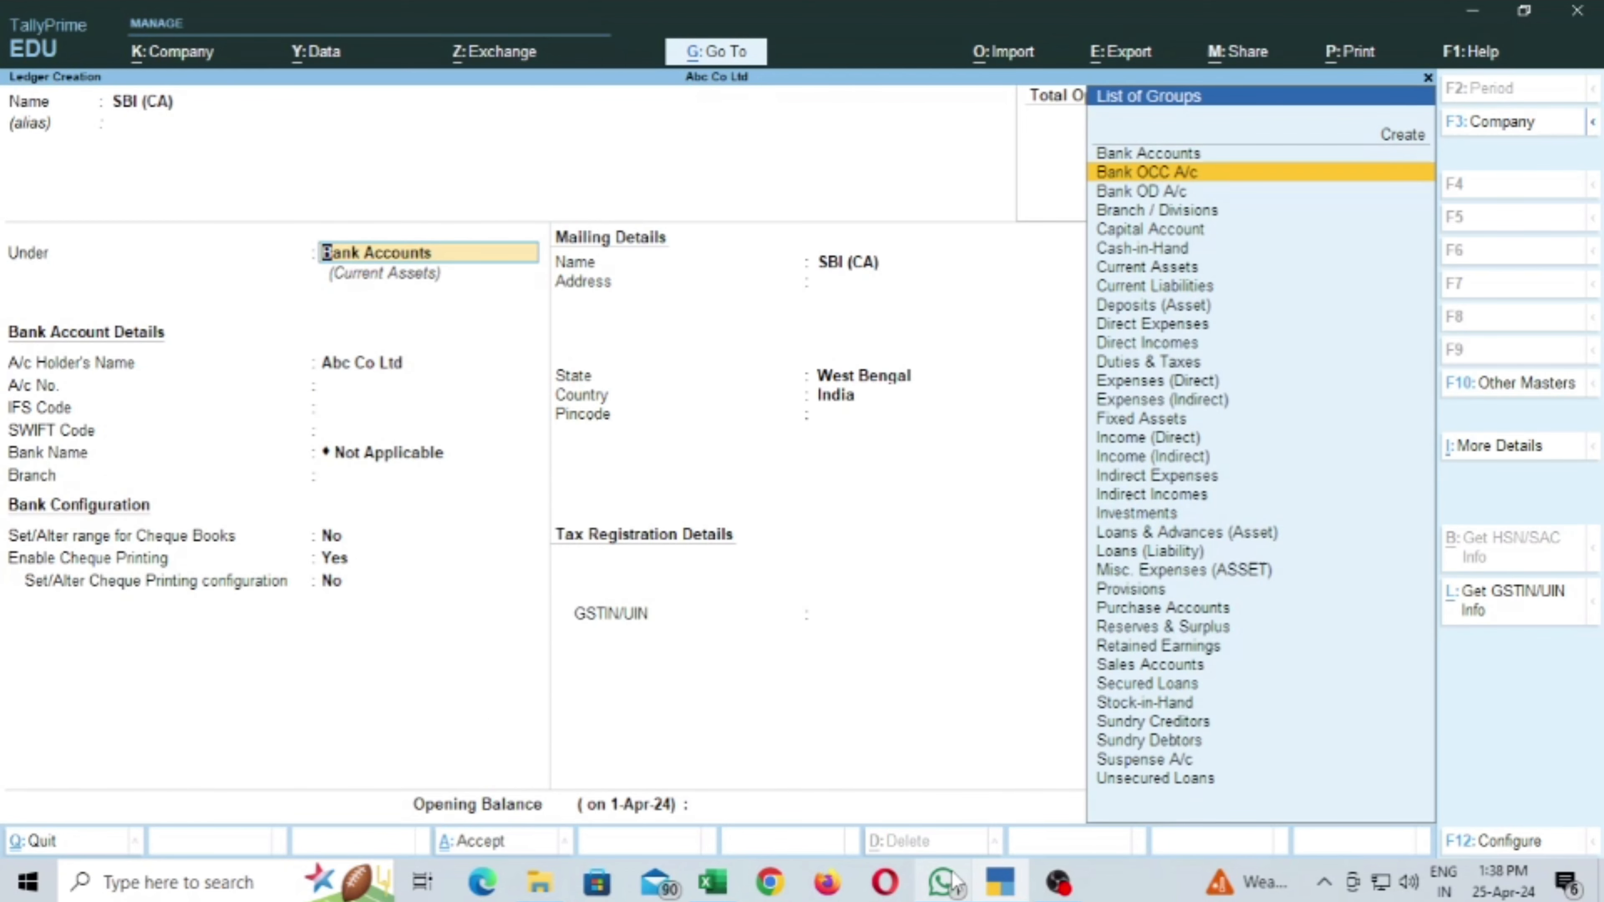
pyautogui.press('Return')
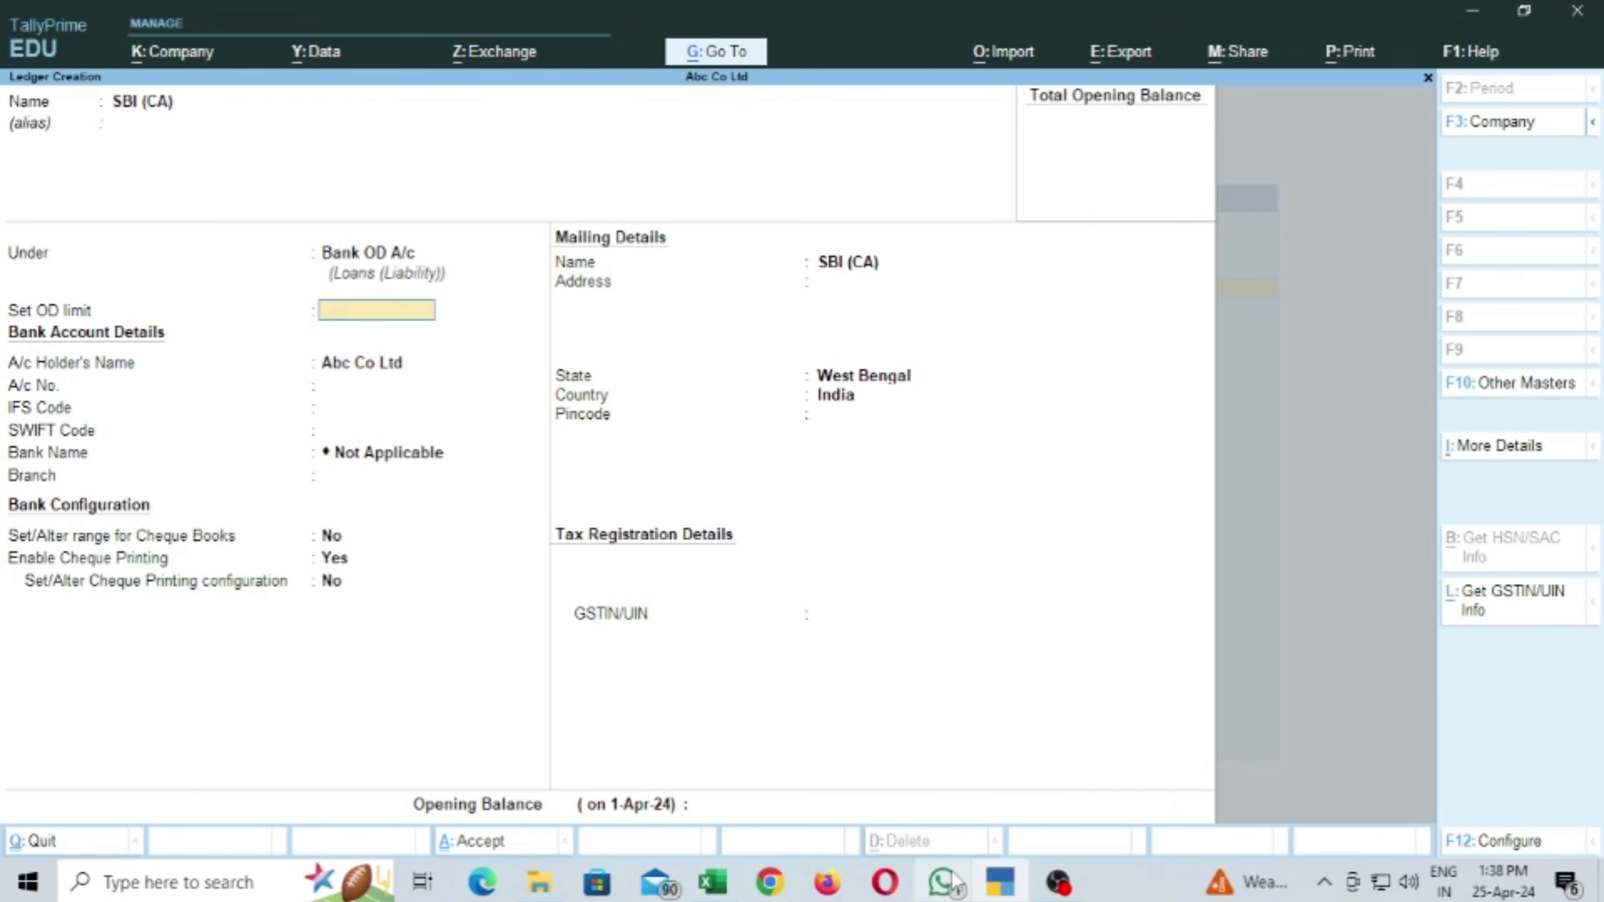
pyautogui.press('BackSpace')
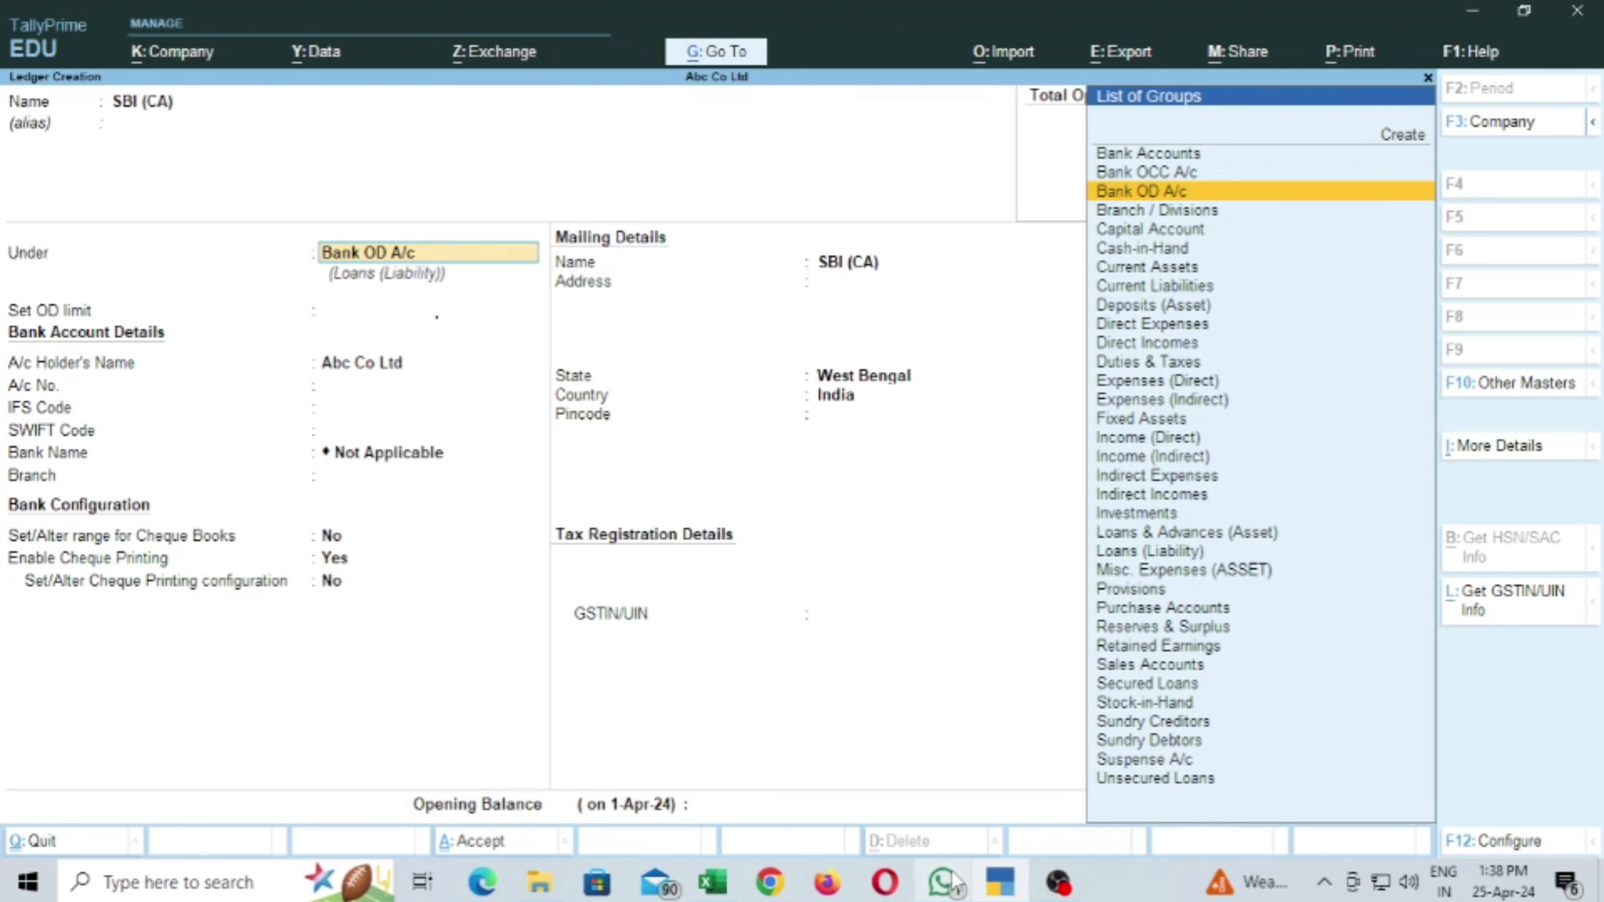
pyautogui.press('Up')
pyautogui.press('Up')
pyautogui.press('Return')
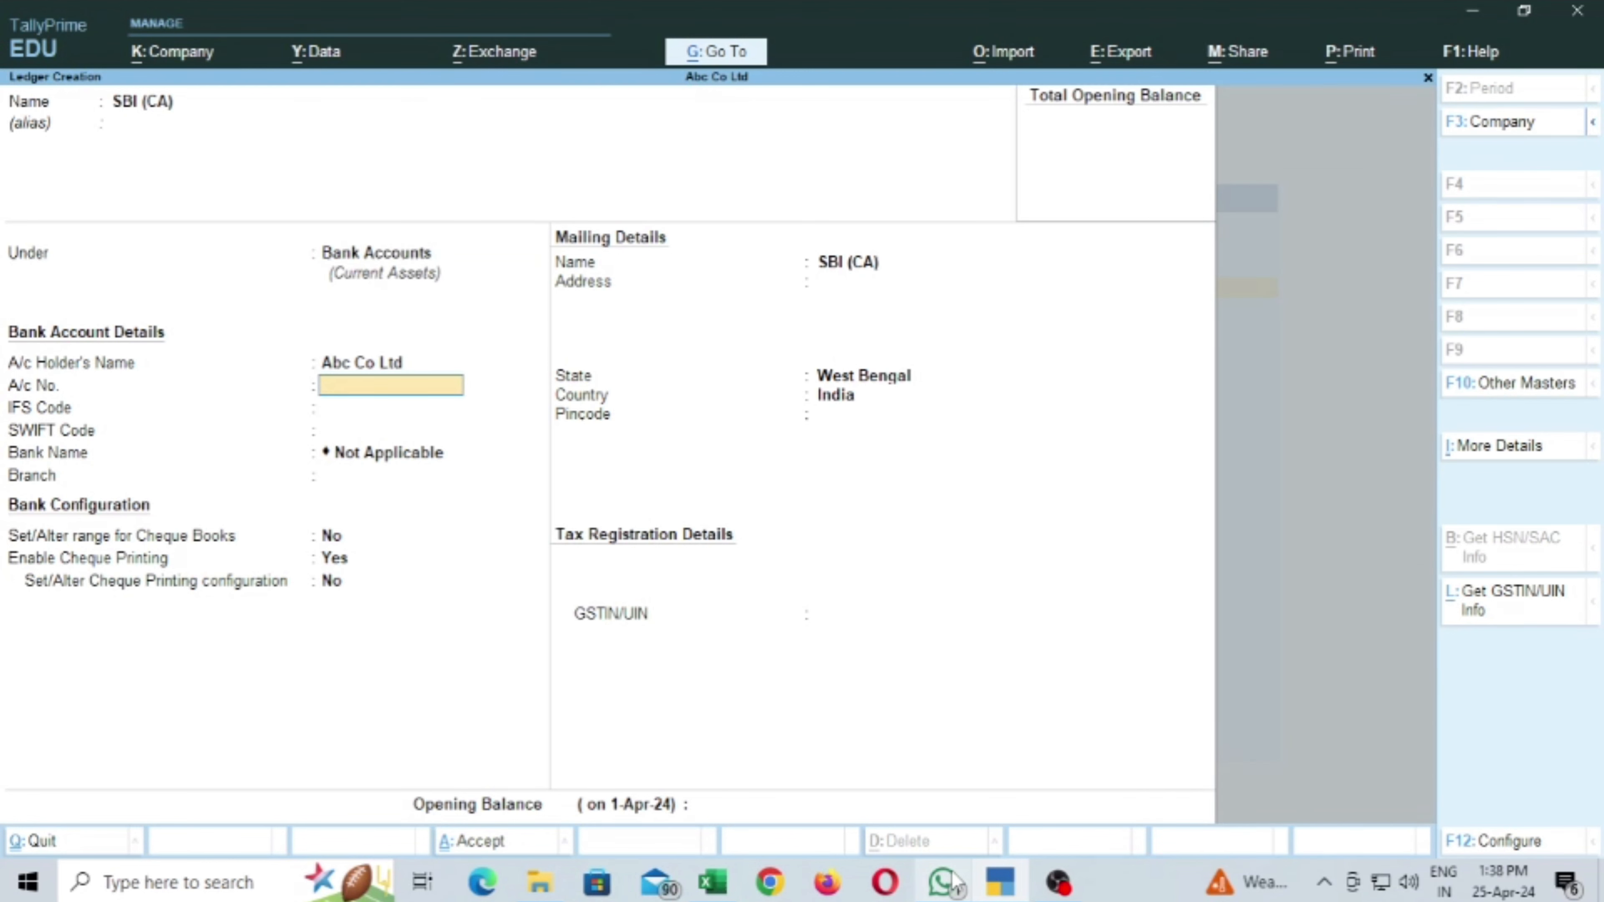
# Step: Keep the default bank, mailing and tax details for SBI (CA), leaving GSTIN/UIN and opening balance empty, and save the ledger
pyautogui.press('Return')
pyautogui.press('Return')
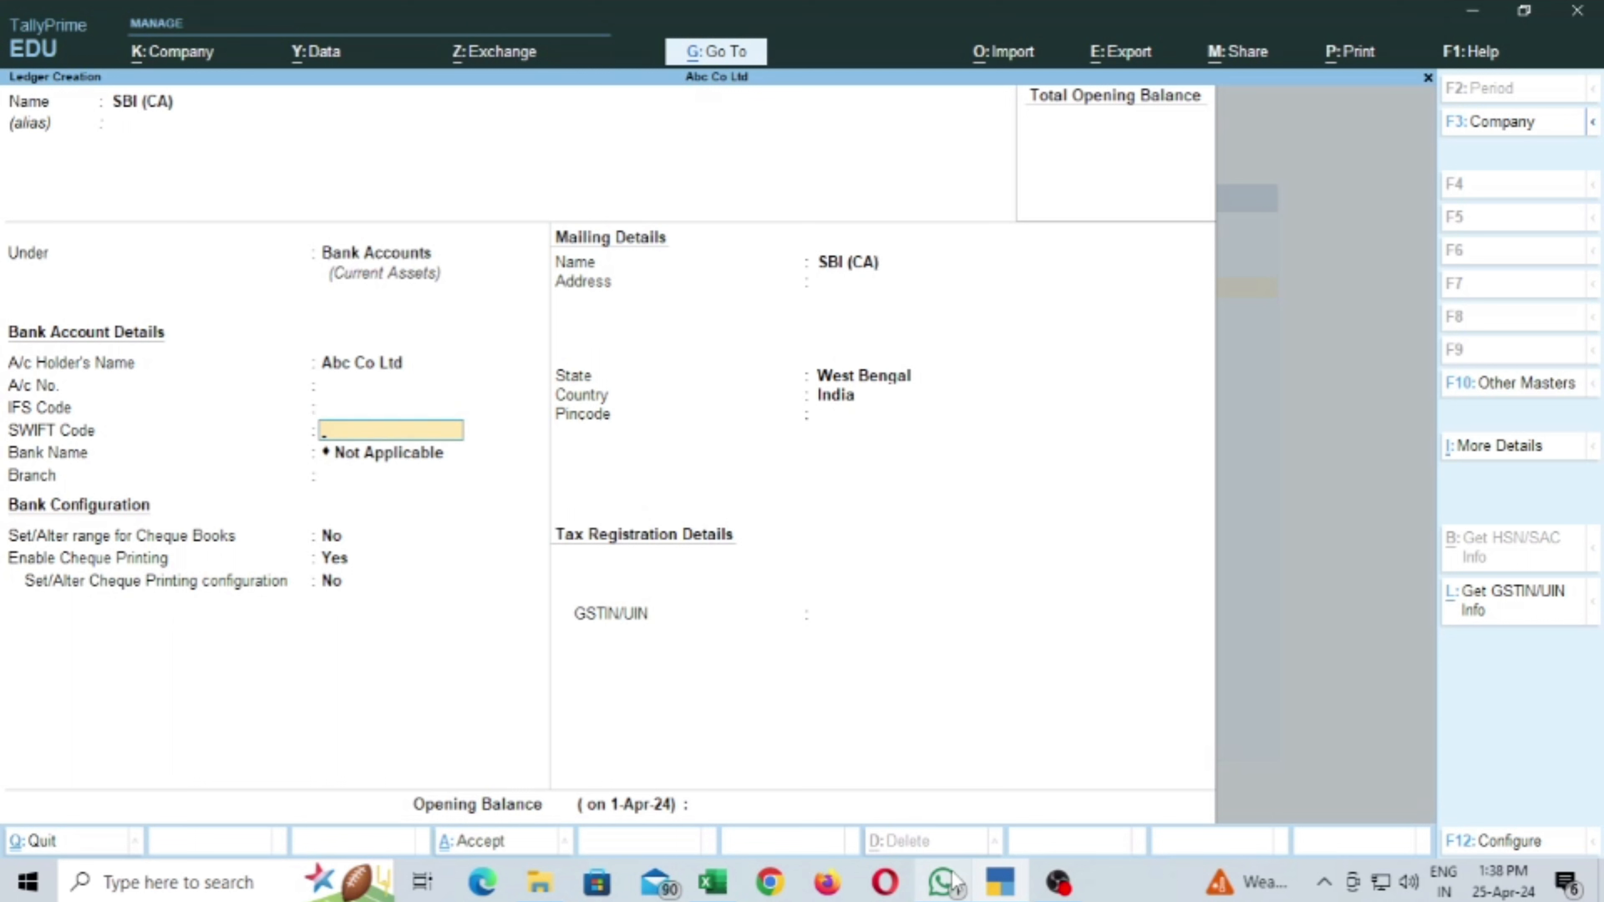
pyautogui.press('Return')
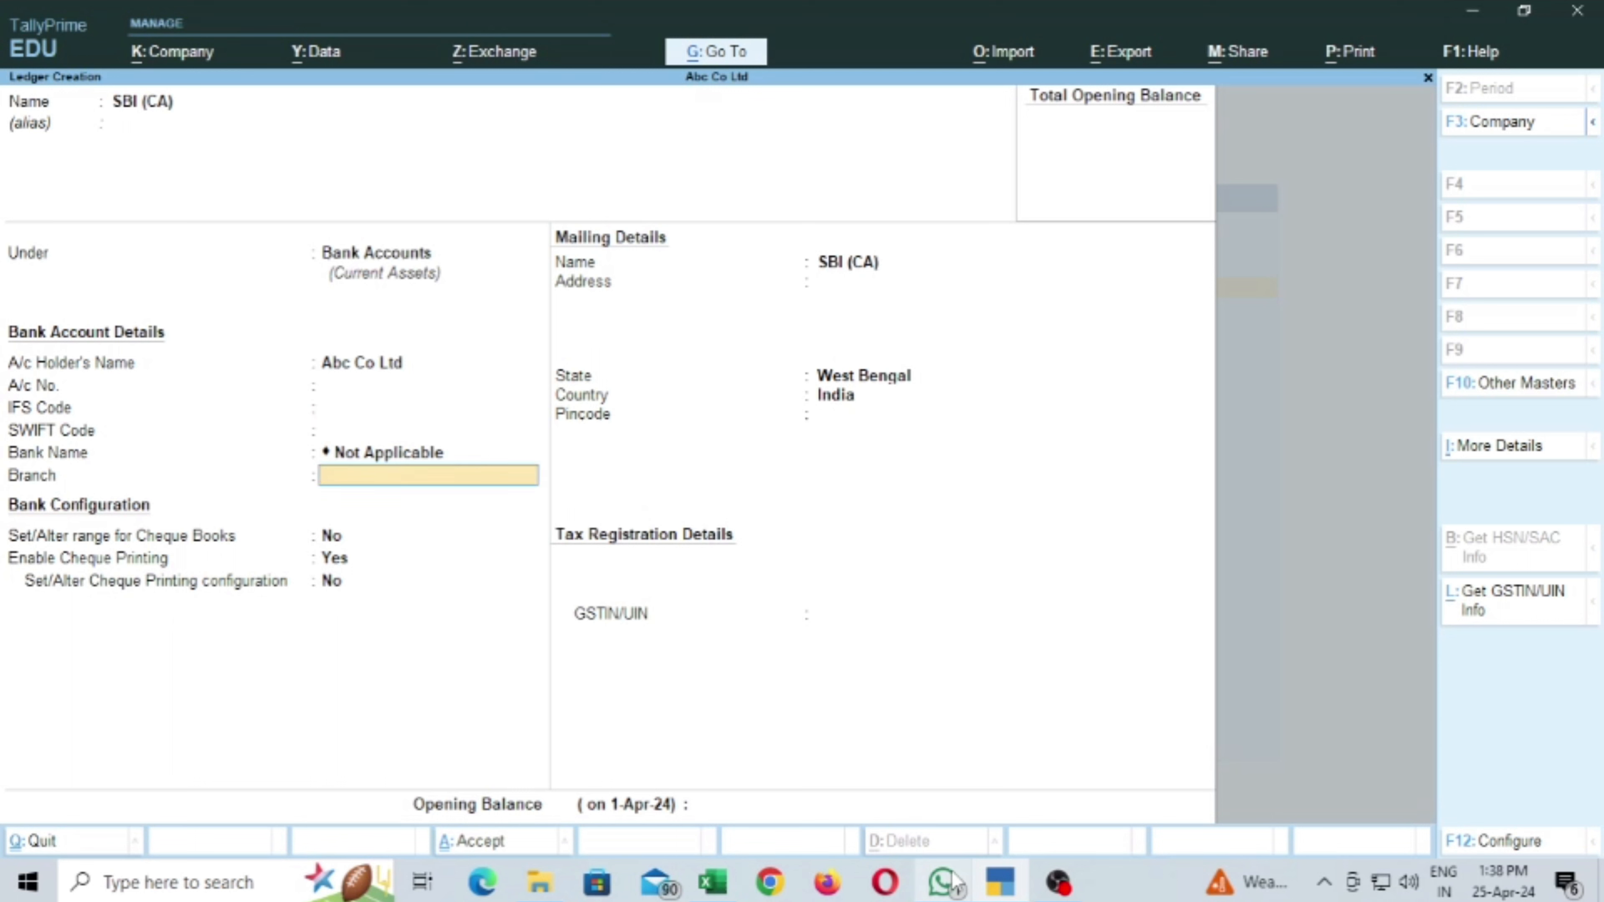
pyautogui.press('Return')
pyautogui.press('Return')
pyautogui.press('Return')
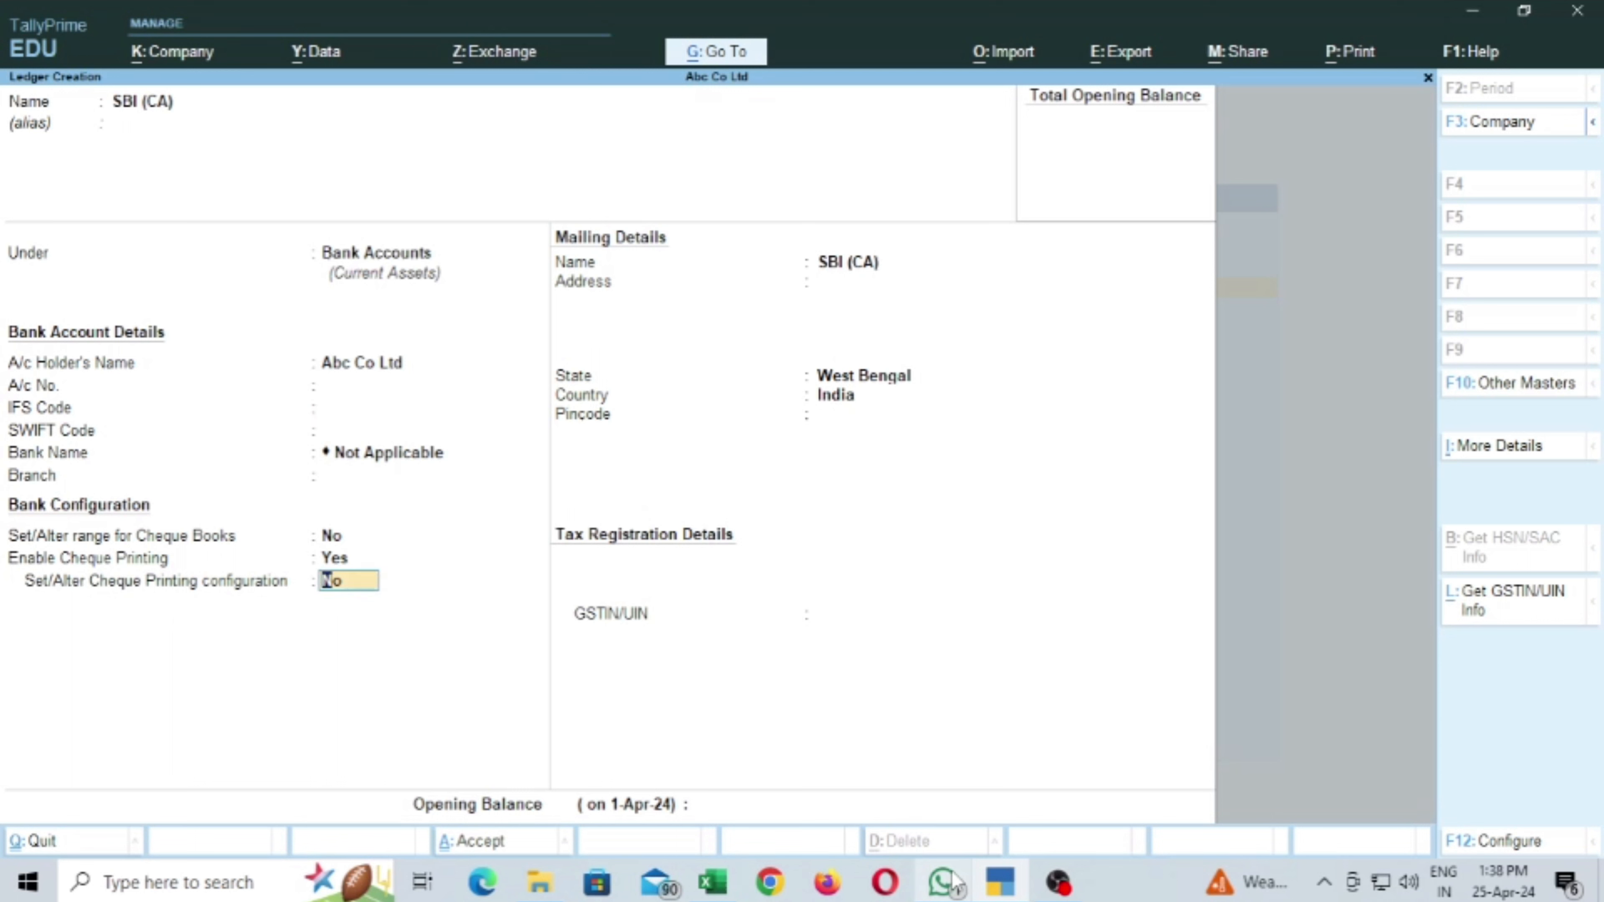
pyautogui.press('Return')
pyautogui.press('Return')
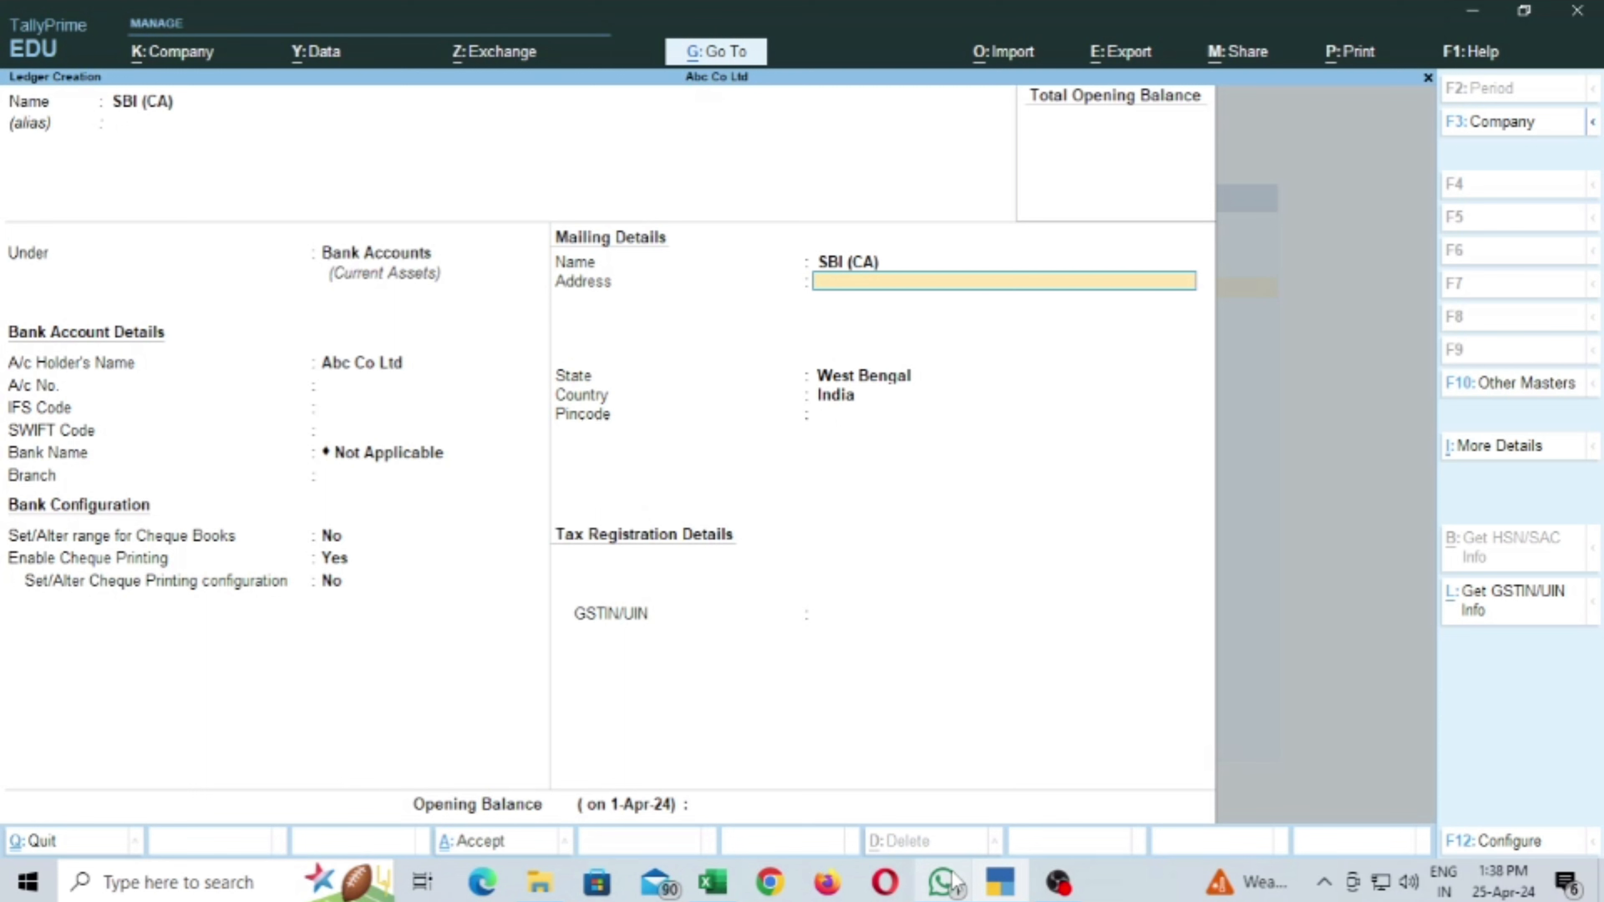
pyautogui.press('Return')
pyautogui.press('Return')
pyautogui.press('Return')
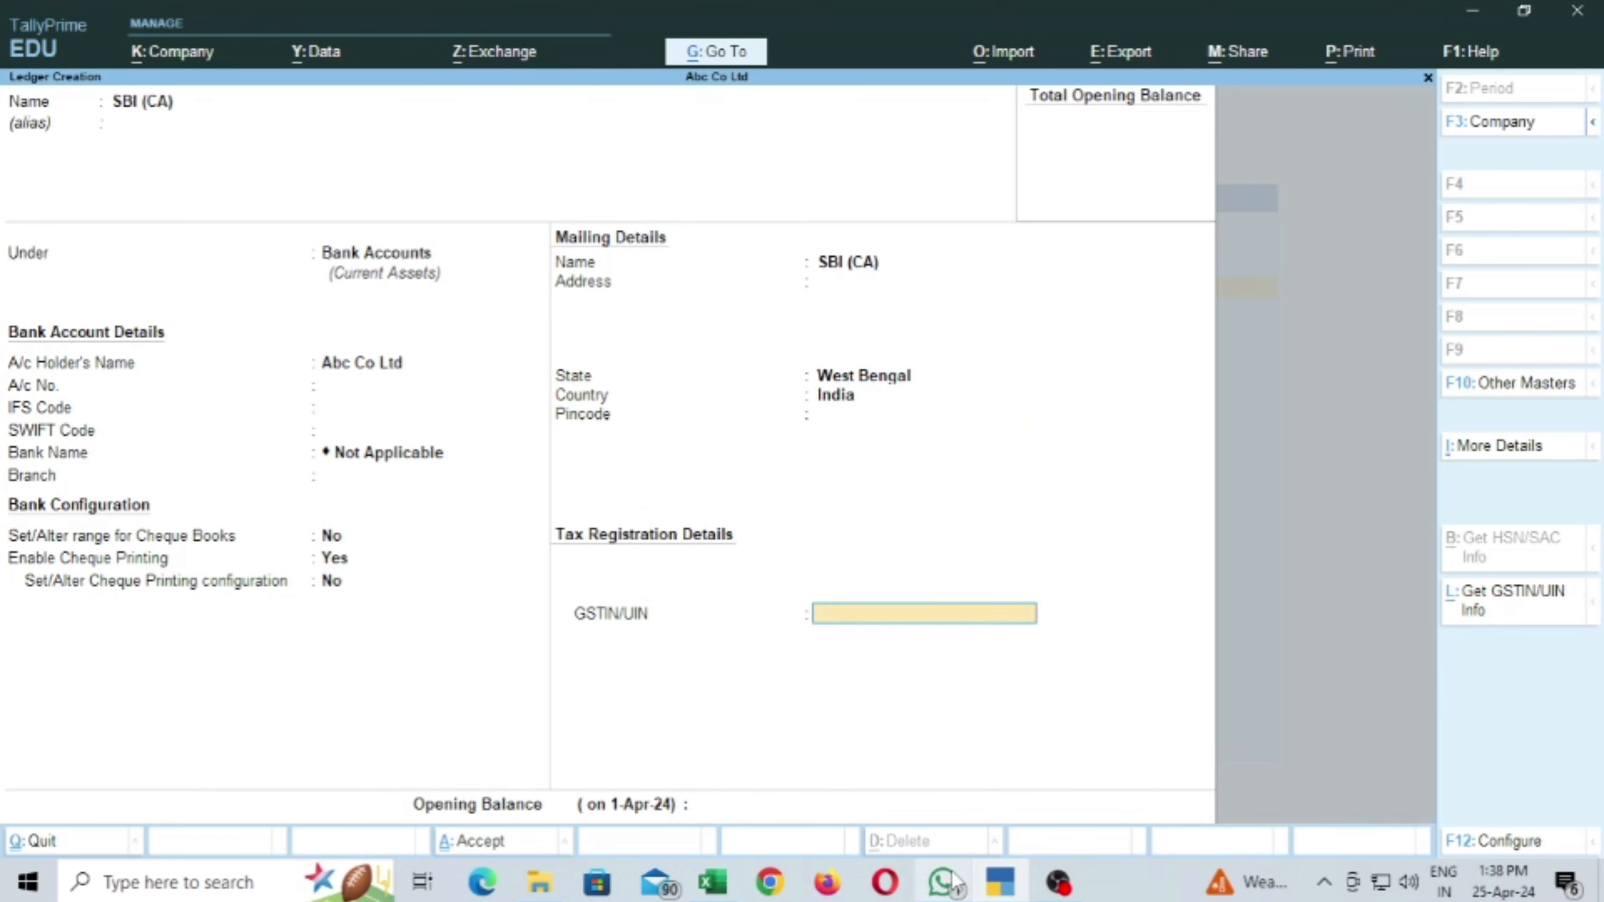
pyautogui.press('Return')
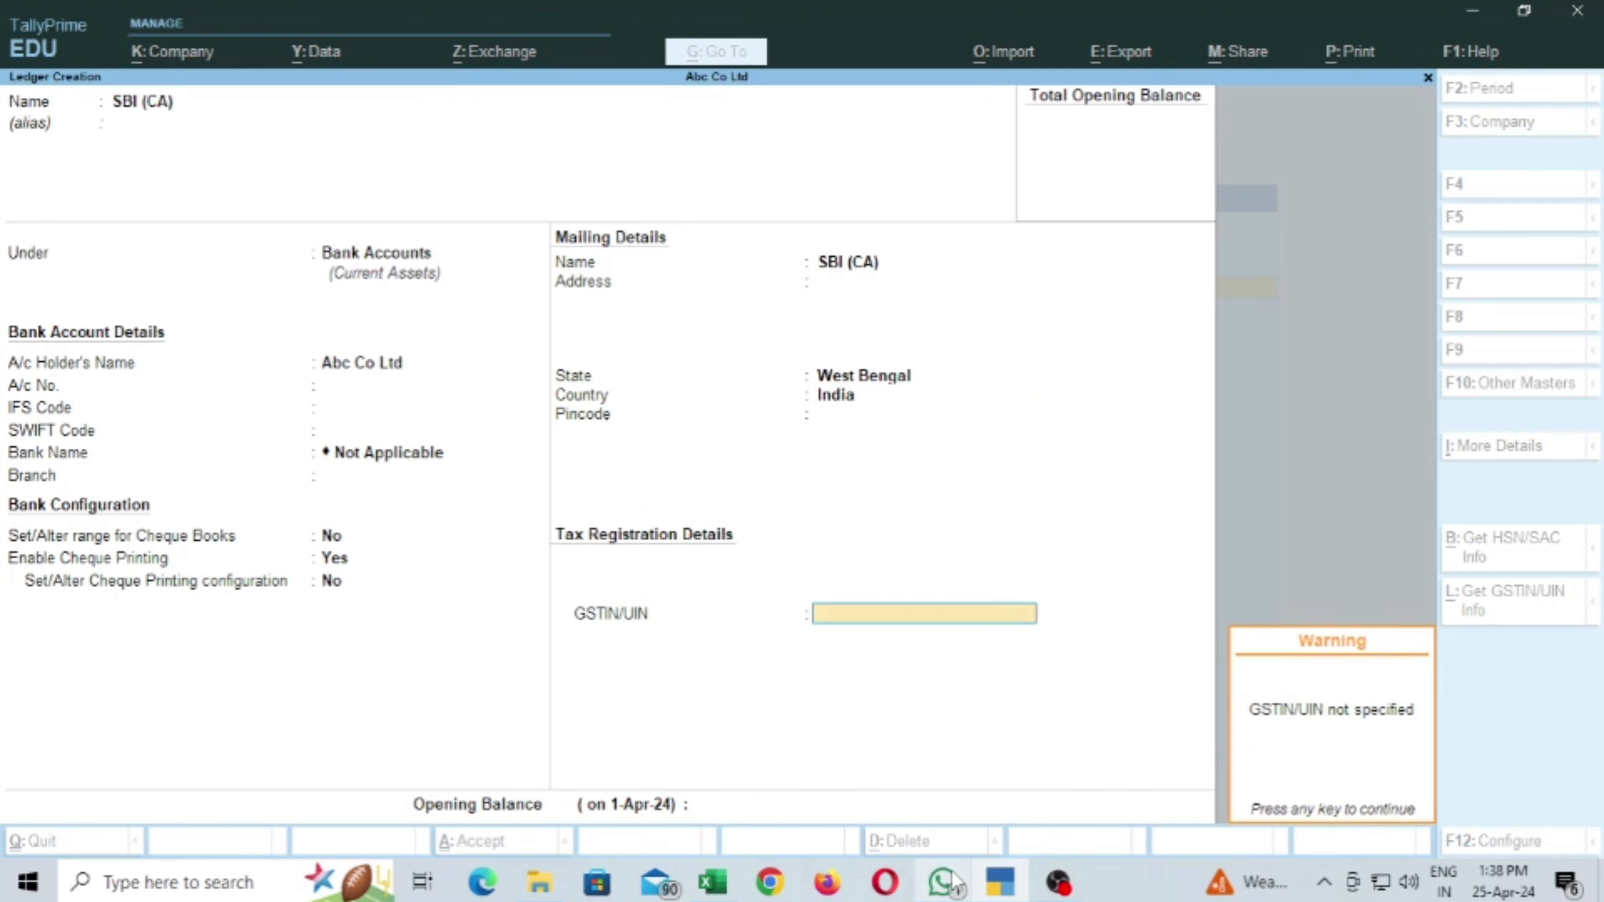
pyautogui.press('Return')
pyautogui.press('Return')
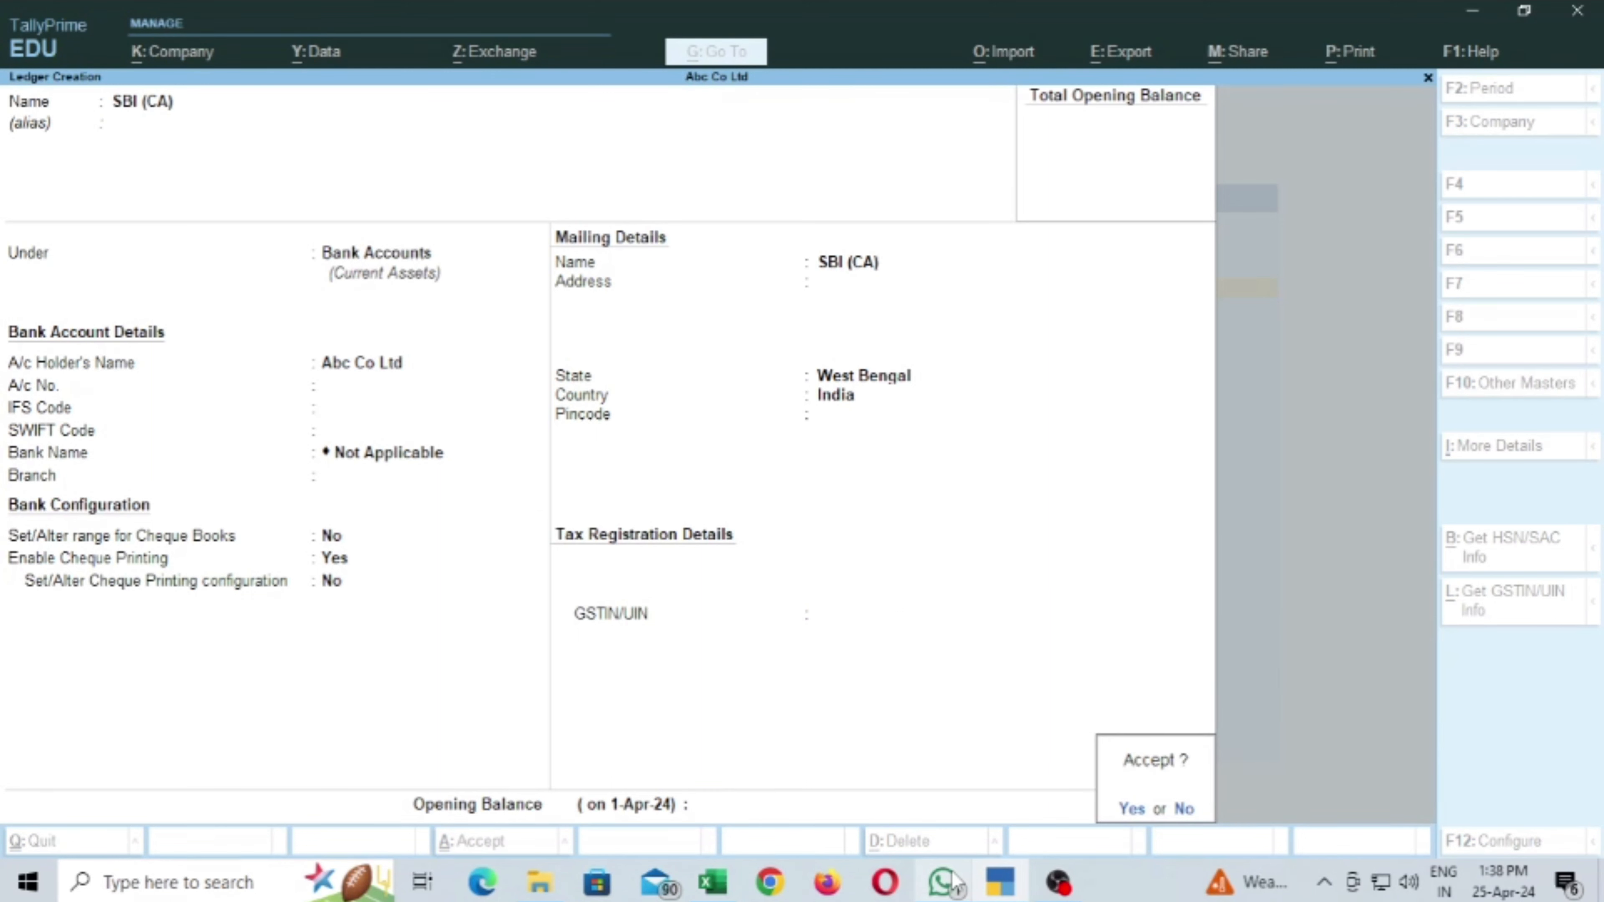
pyautogui.press('Return')
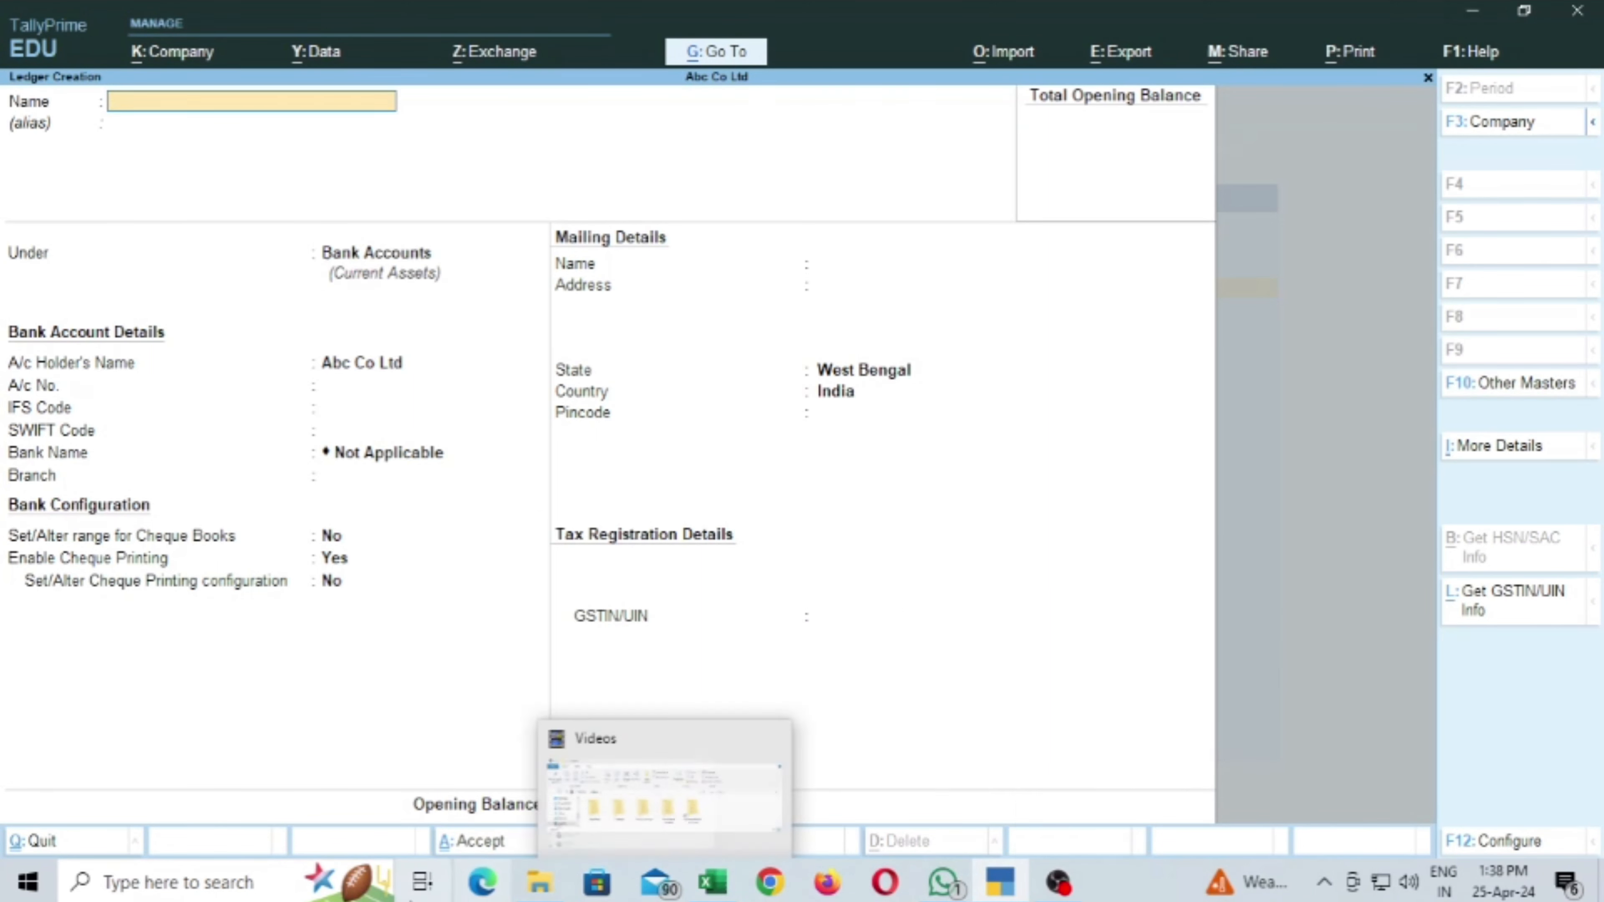
# Step: Quit ledger creation and open the list of existing ledgers for alteration
pyautogui.press('Escape')
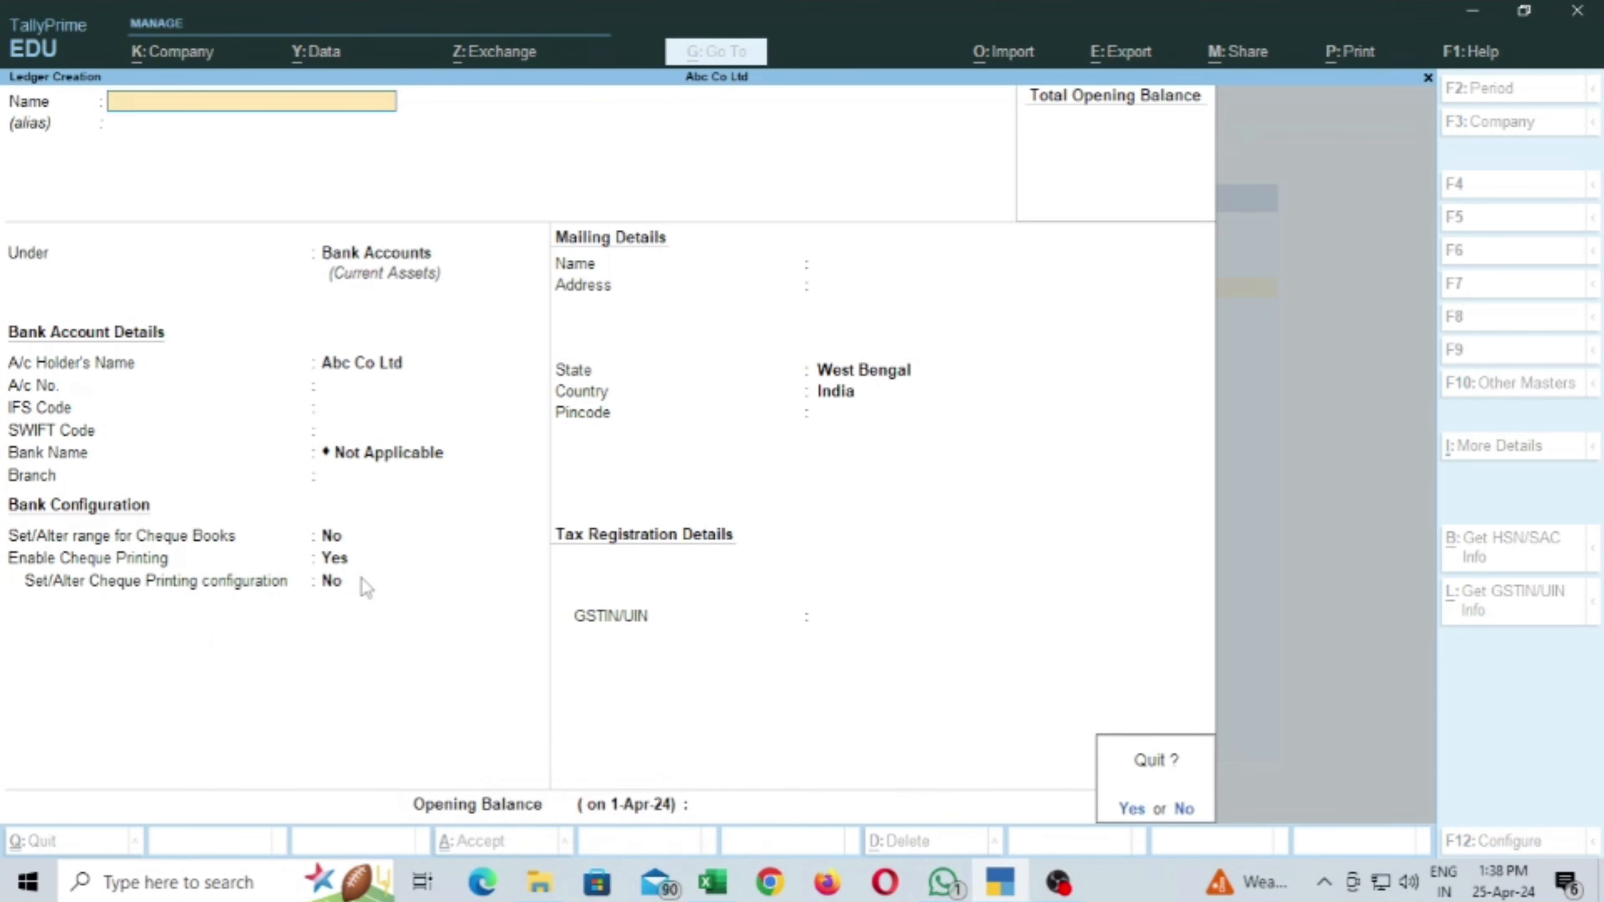
pyautogui.press('Return')
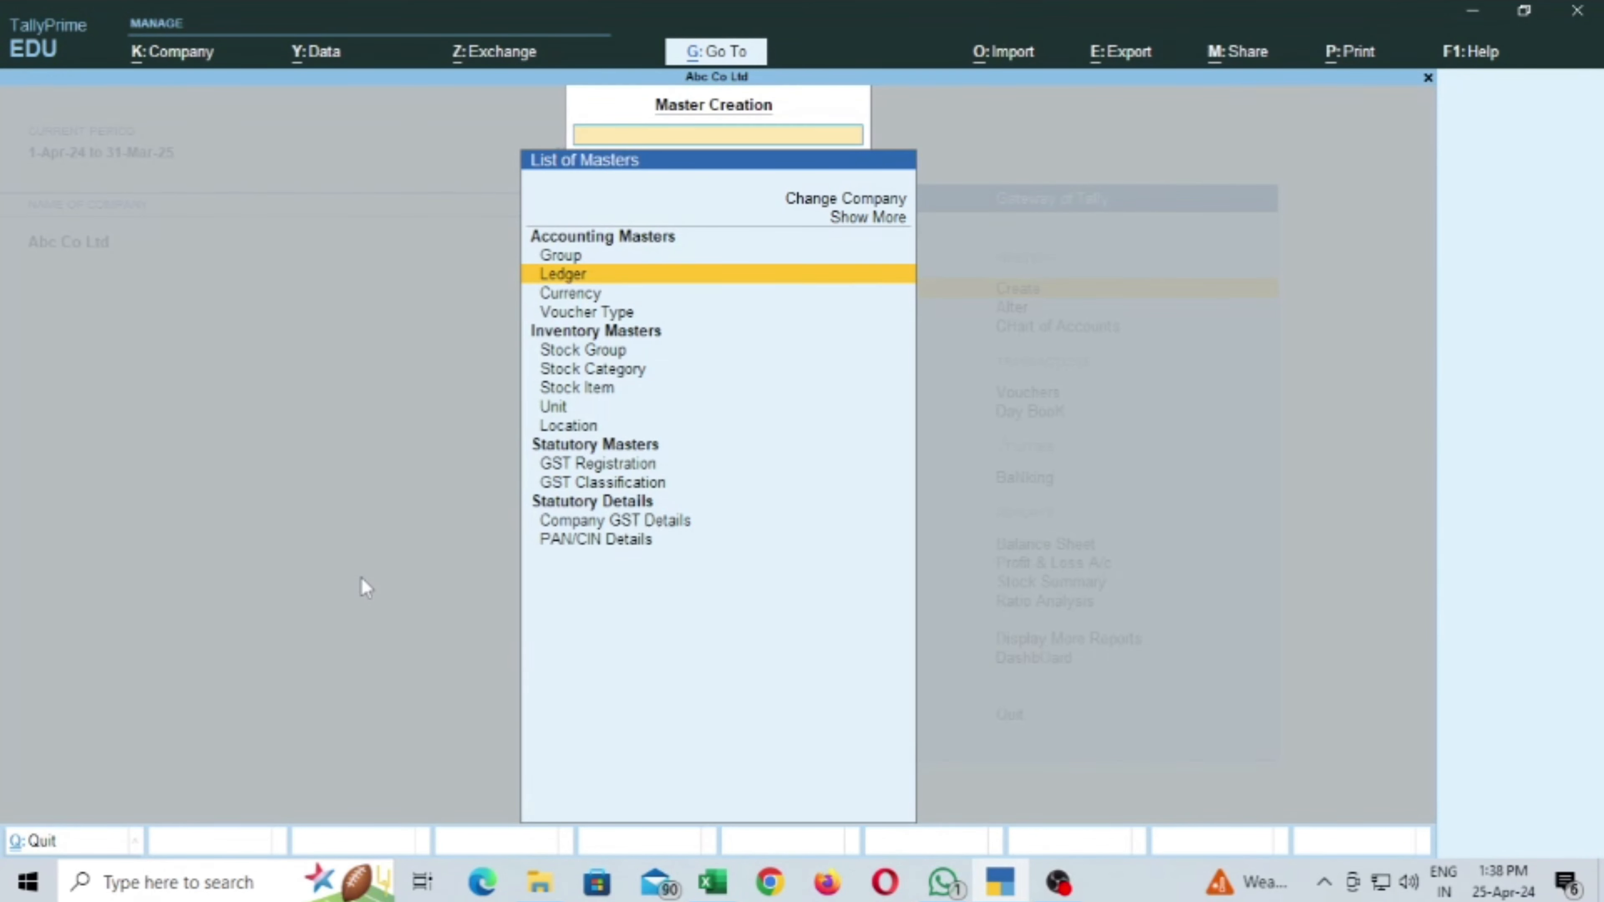
pyautogui.press('Escape')
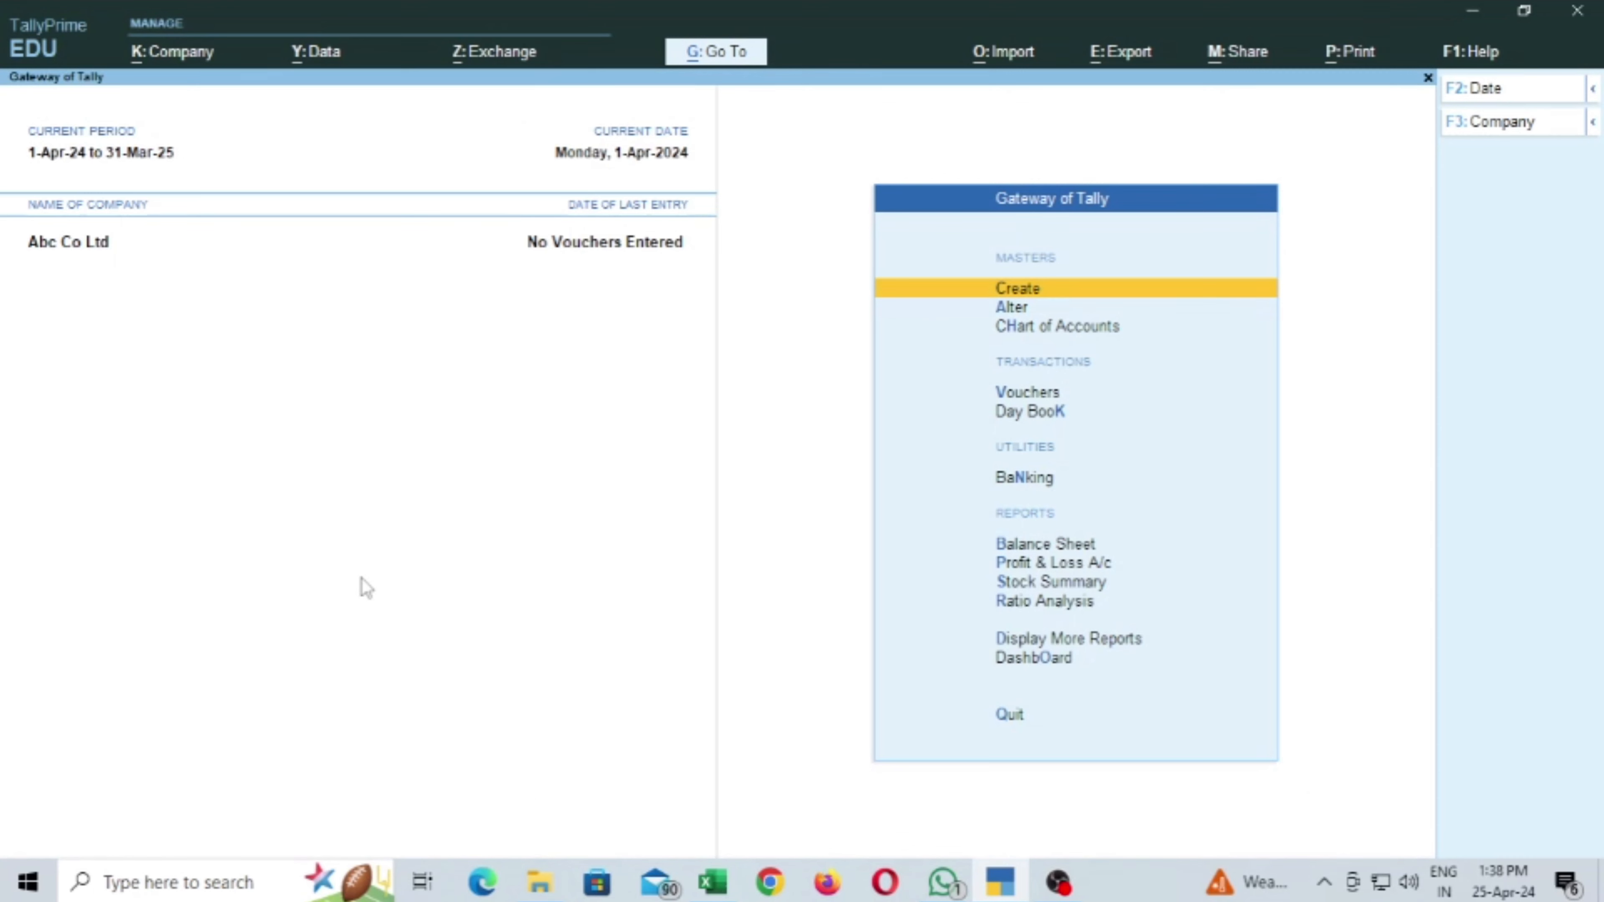
pyautogui.press('Down')
pyautogui.press('Return')
pyautogui.press('Down')
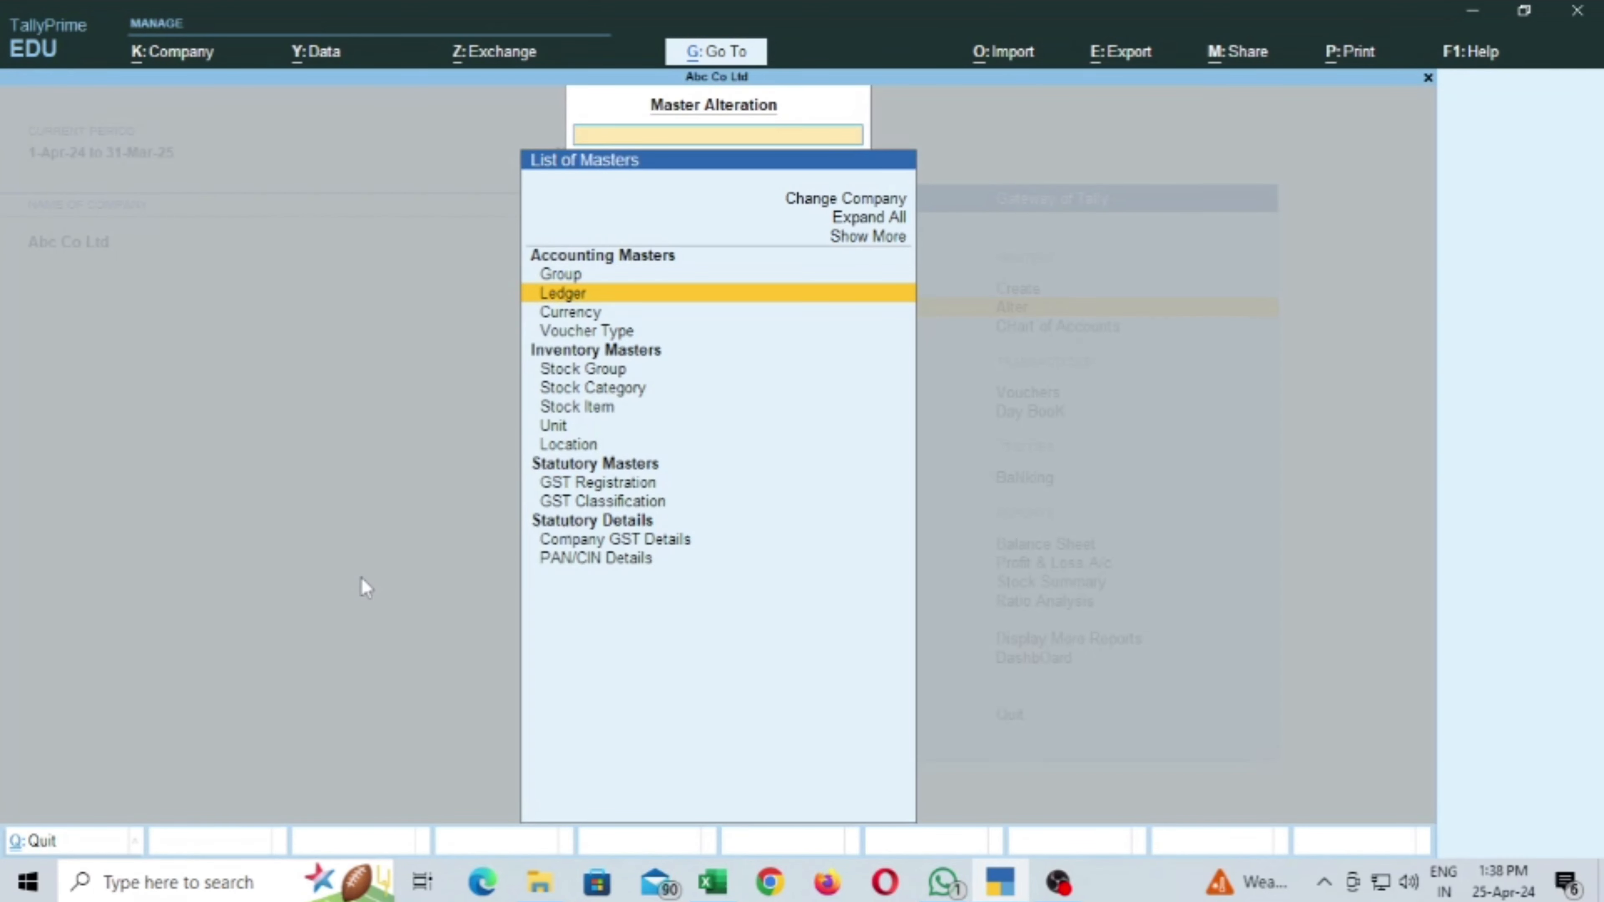
pyautogui.press('Return')
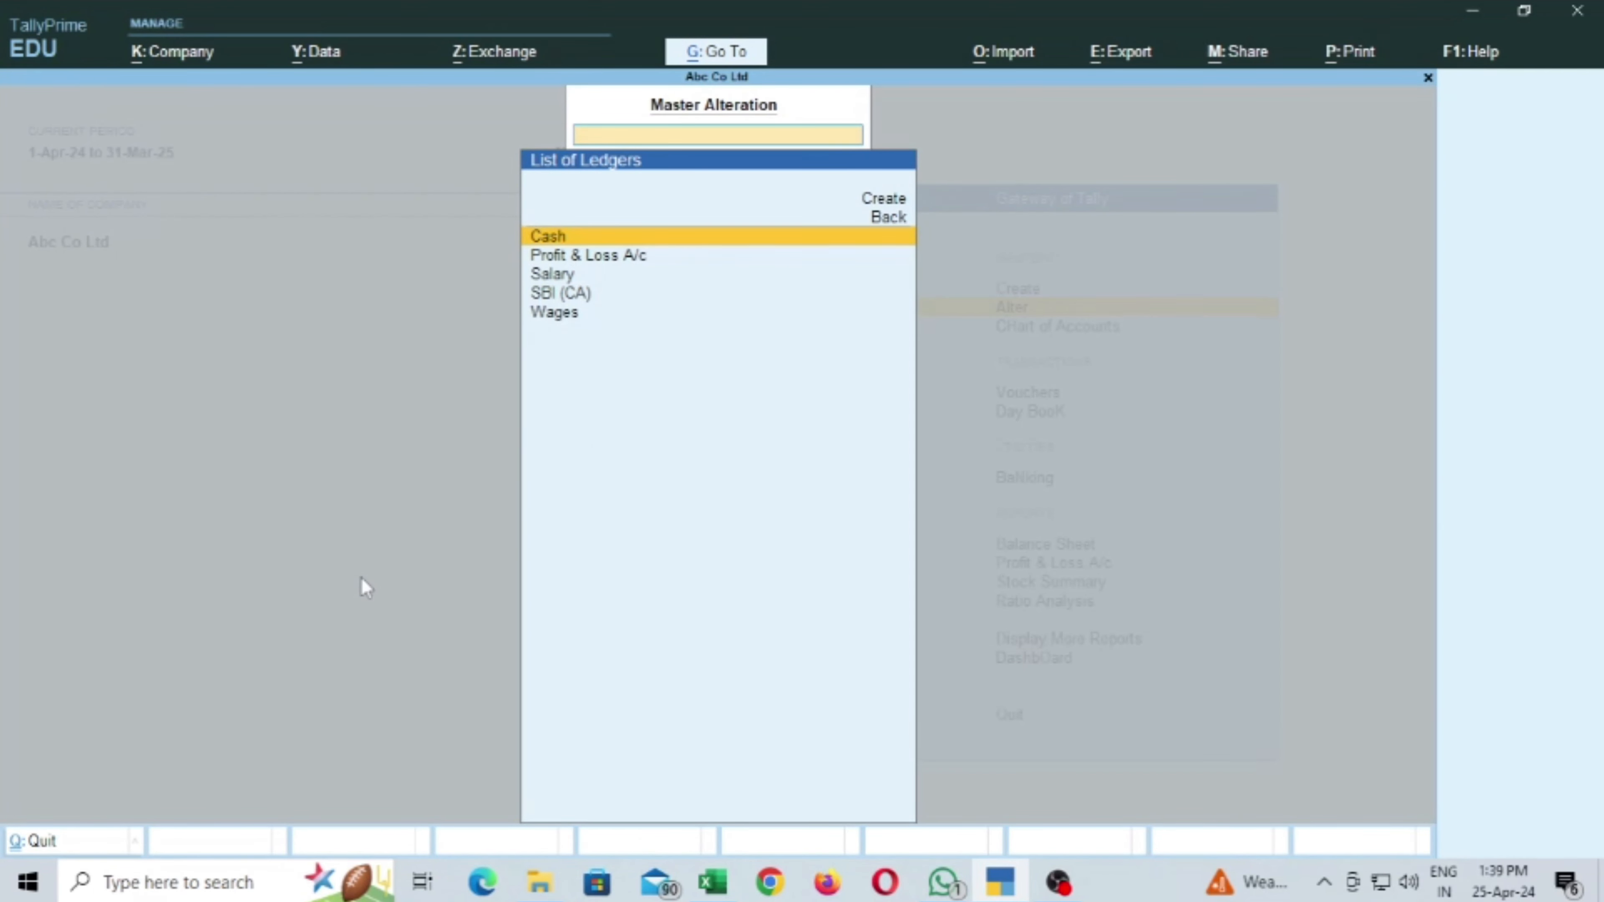
# Step: Examine the ledgers in the alteration list, including the newly created Salary, SBI (CA) and Wages
pyautogui.press('Down')
pyautogui.press('Up')
pyautogui.press('Down')
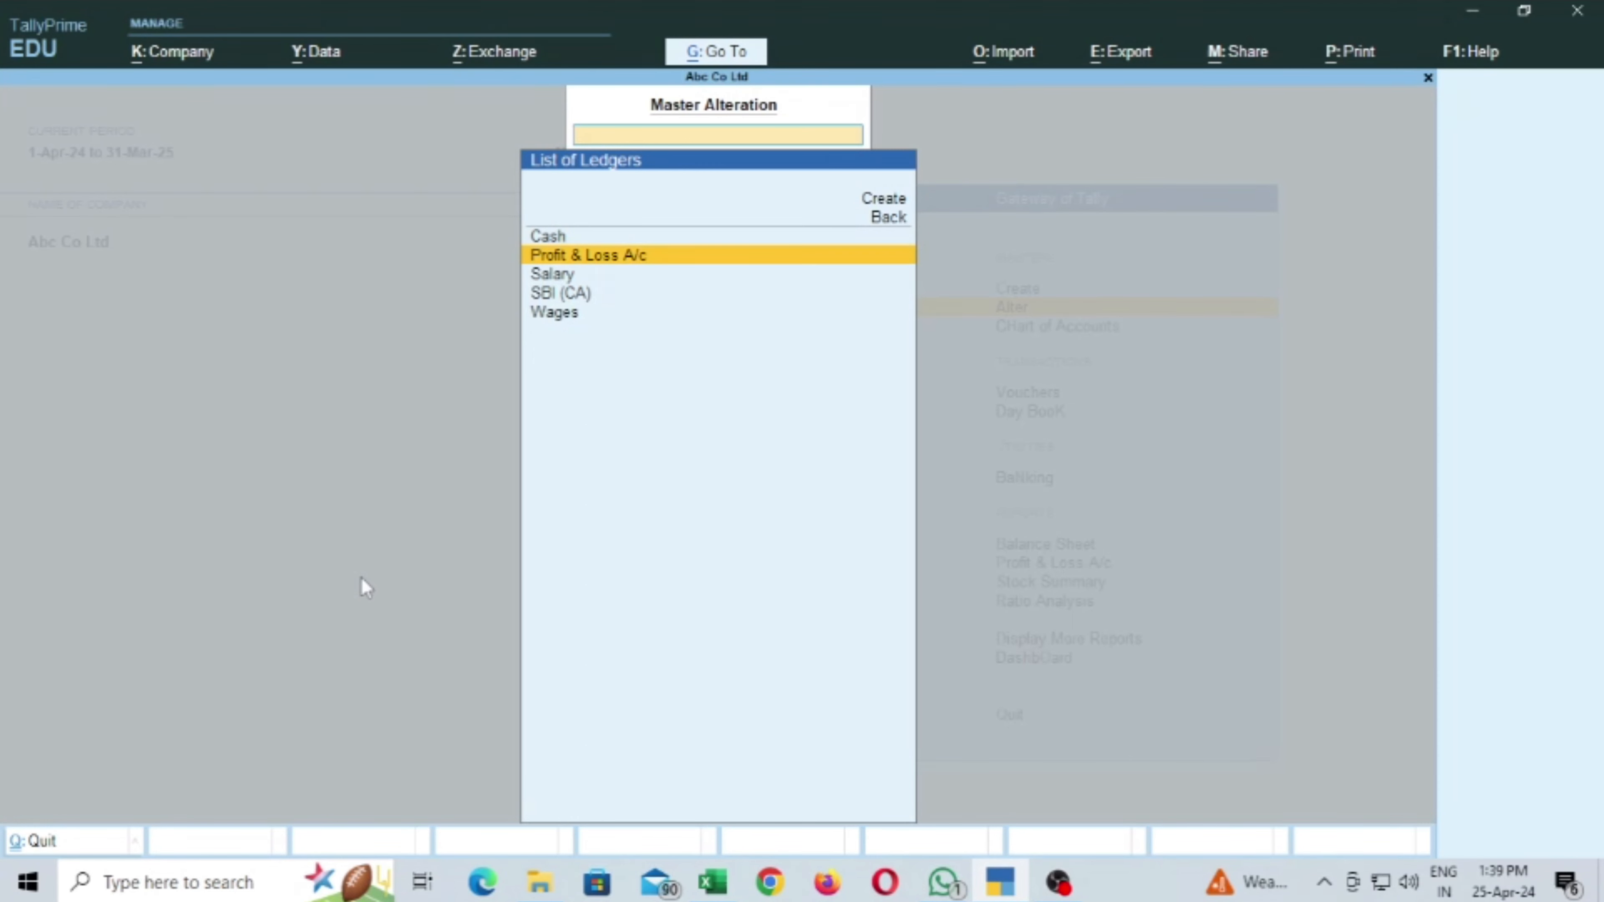
pyautogui.press('Down')
pyautogui.press('Up')
pyautogui.press('Down')
pyautogui.press('Down')
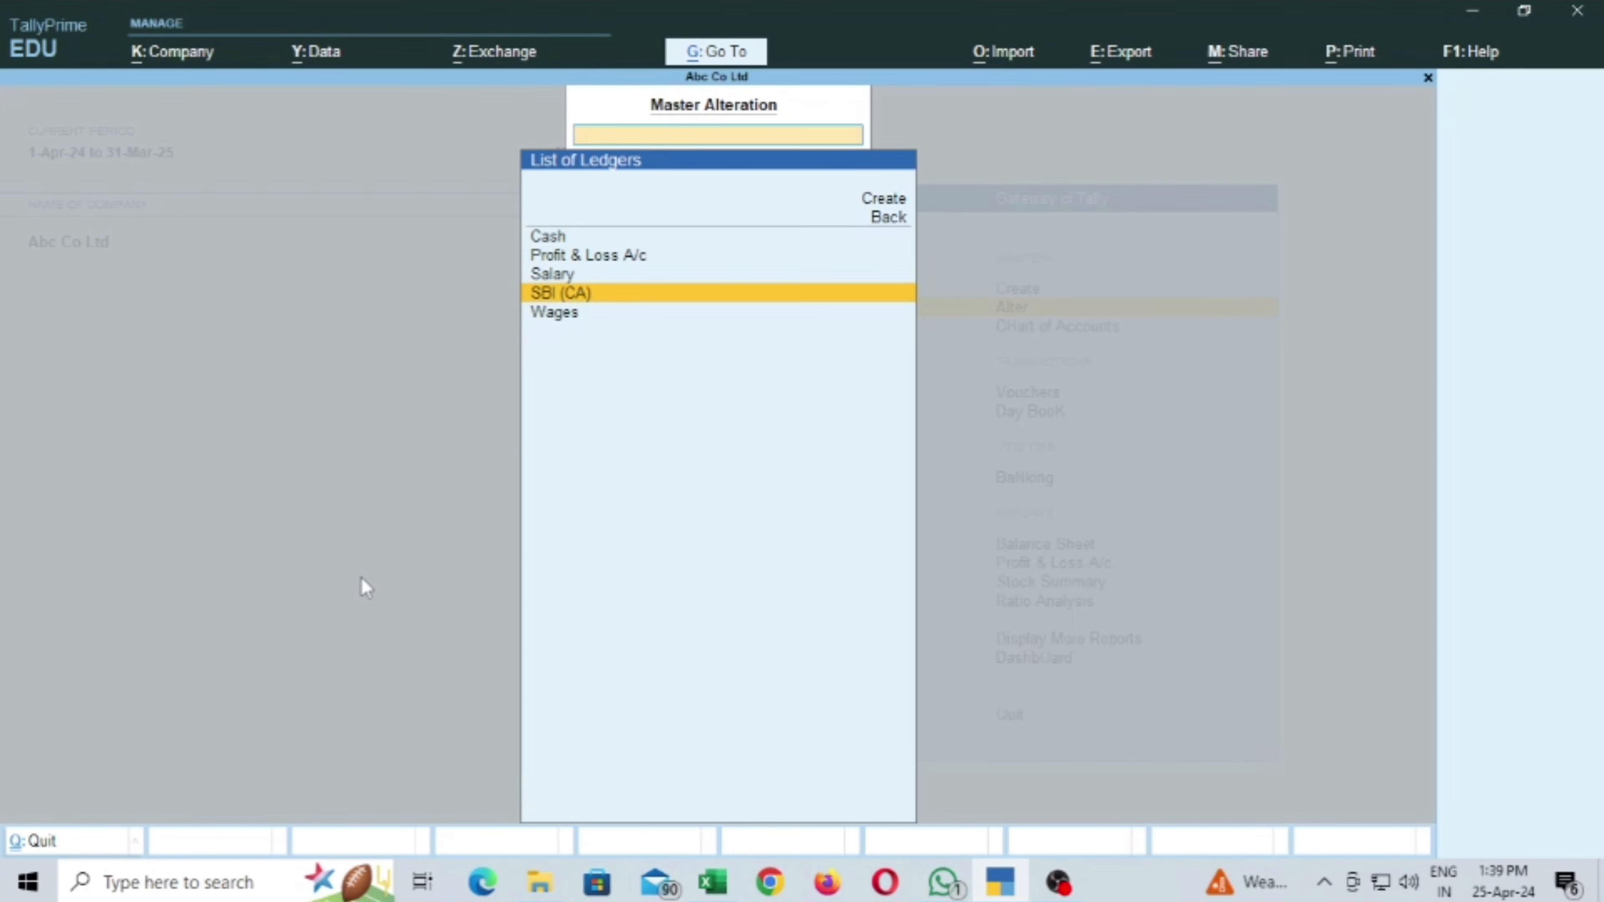
pyautogui.press('Down')
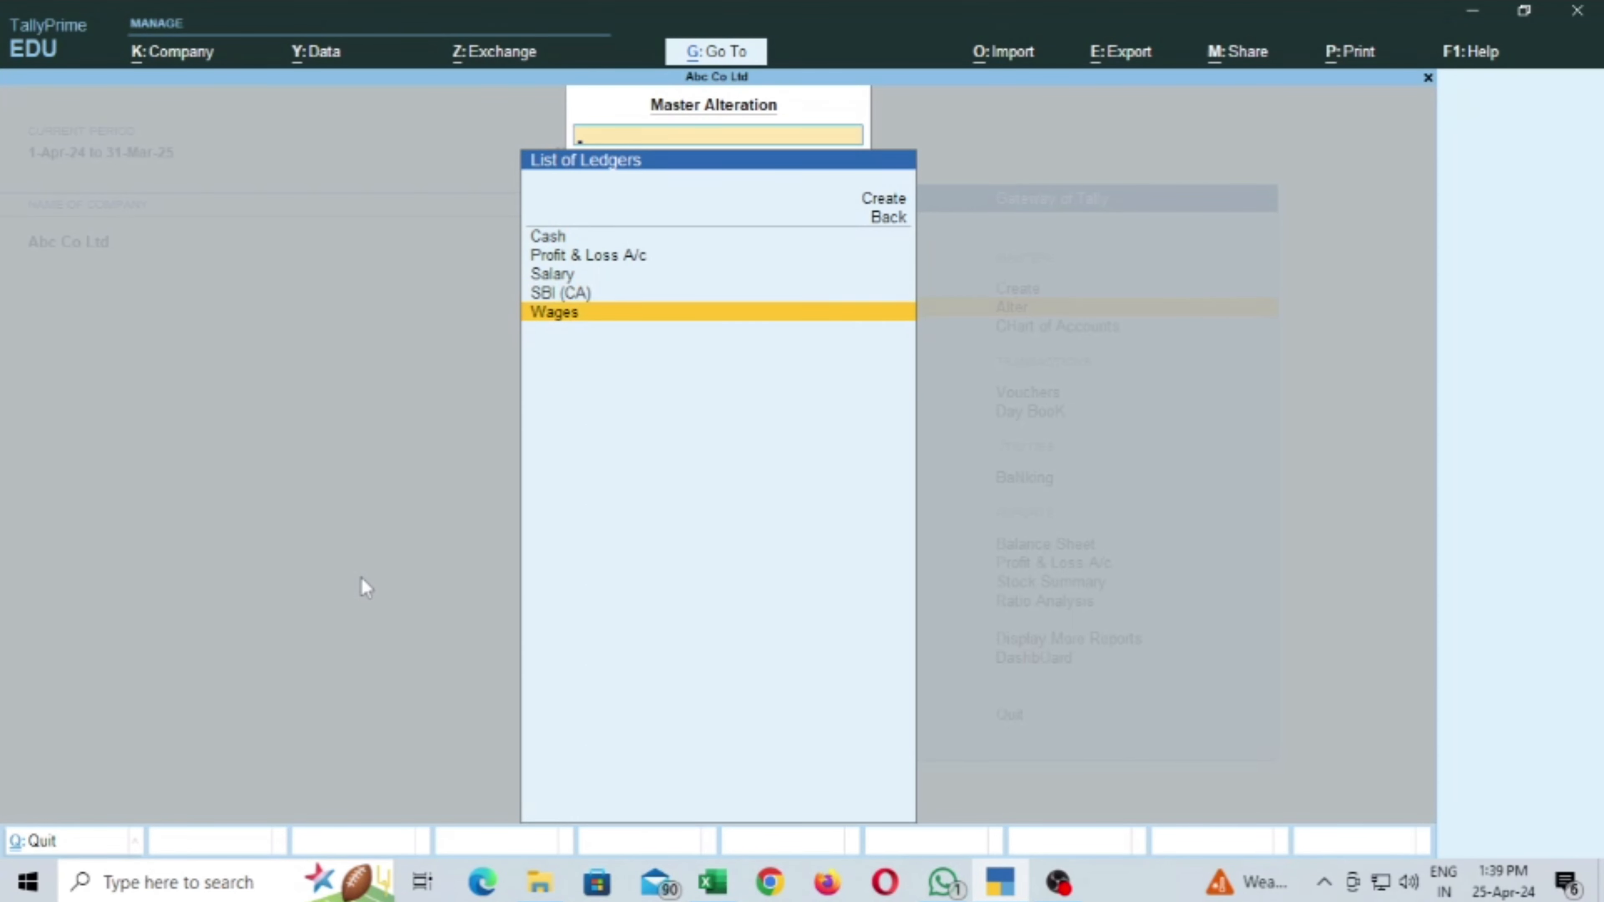
pyautogui.press('Up')
pyautogui.press('Up')
pyautogui.press('Up')
pyautogui.press('Up')
pyautogui.press('Down')
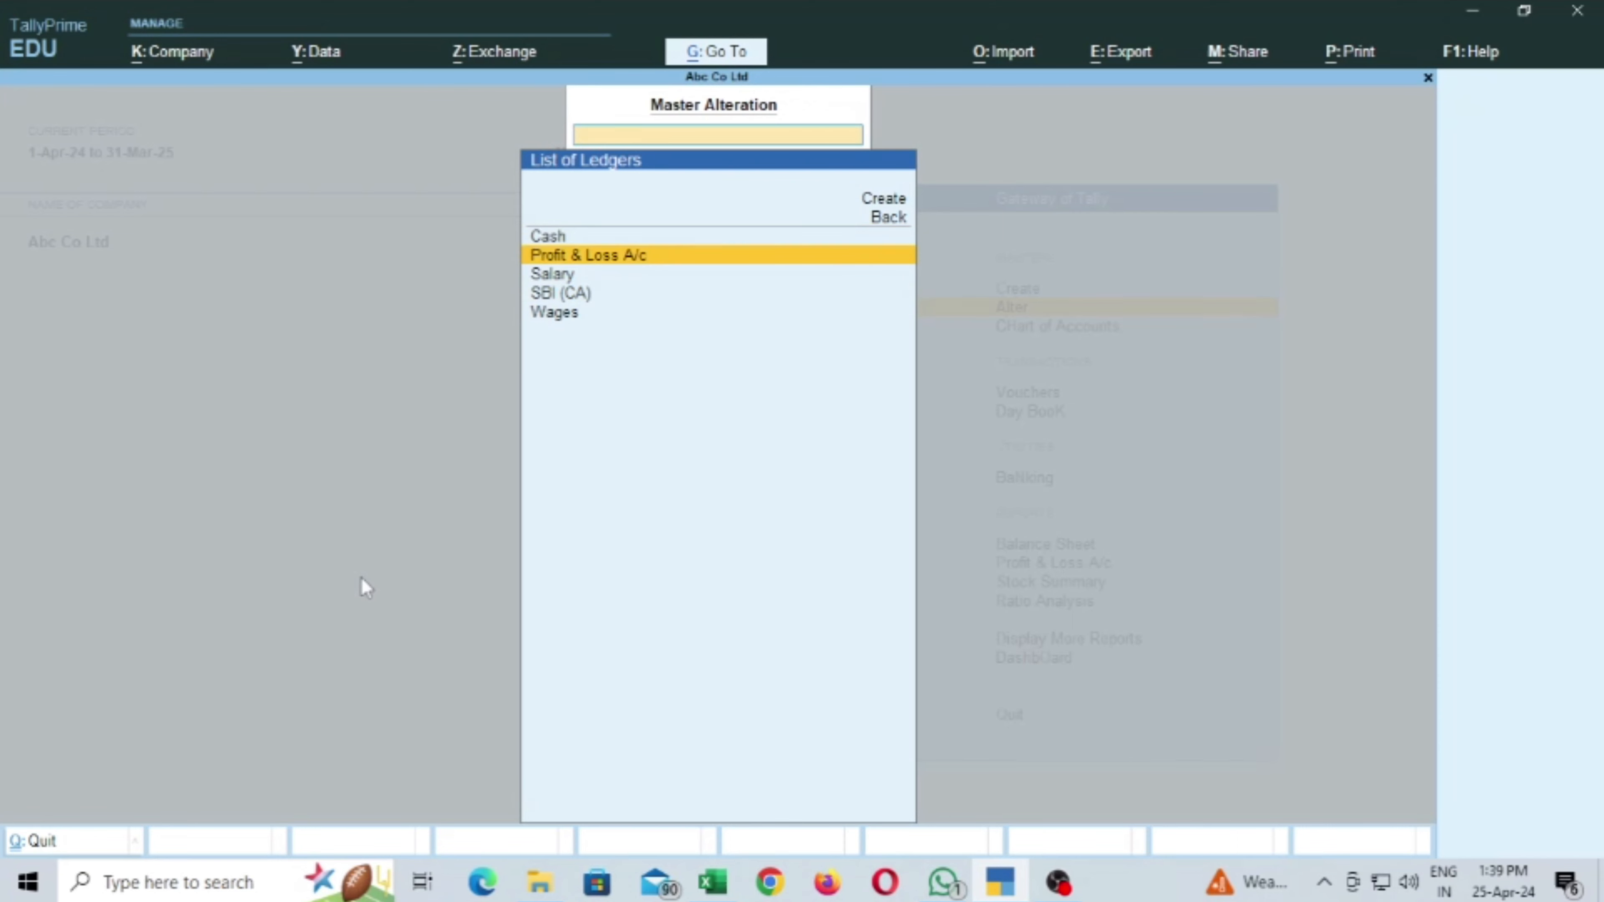